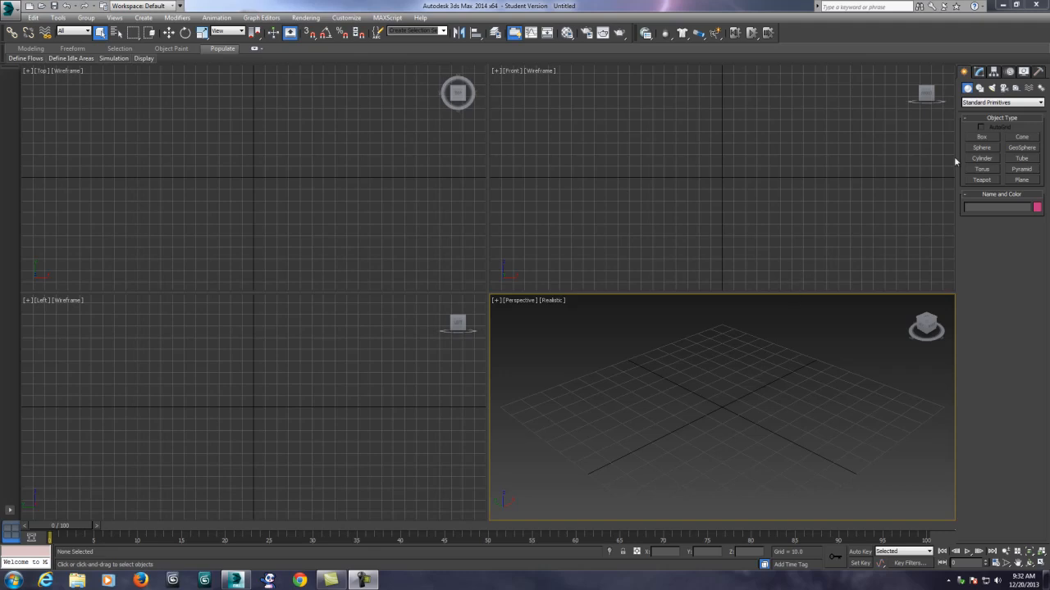
# Step: Create a box in the Front view about 68 long, 73 wide and 52 high
pyautogui.click(981, 137)
pyautogui.moveTo(680, 133); pyautogui.dragTo(766, 212)
pyautogui.click(755, 166)
pyautogui.click(755, 150)
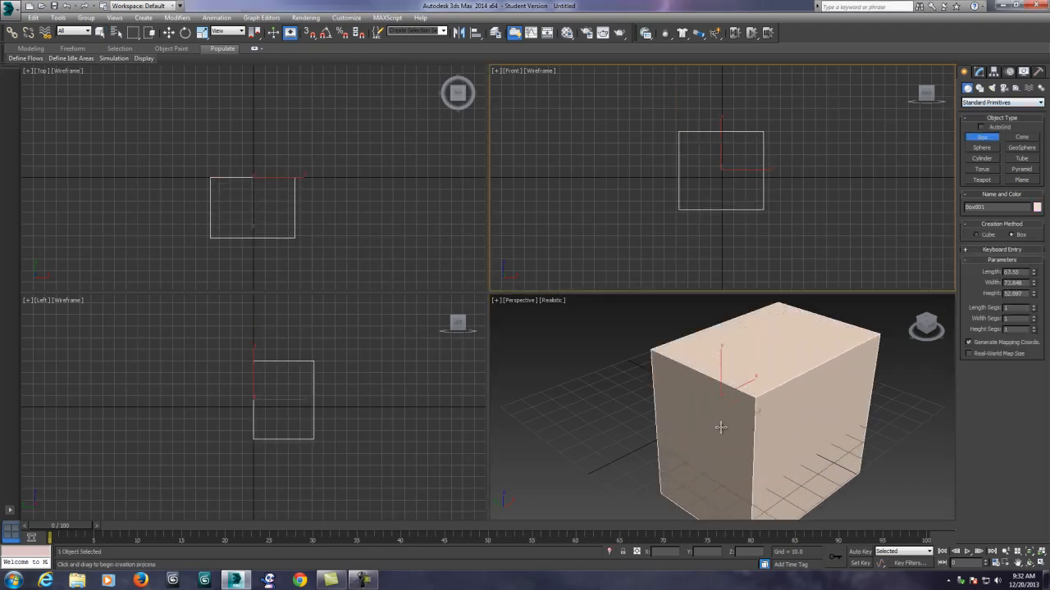
pyautogui.moveTo(719, 426); pyautogui.dragTo(693, 414, button='middle')
pyautogui.moveTo(373, 405); pyautogui.dragTo(326, 411, button='middle')
pyautogui.moveTo(759, 407); pyautogui.dragTo(745, 408, button='middle')
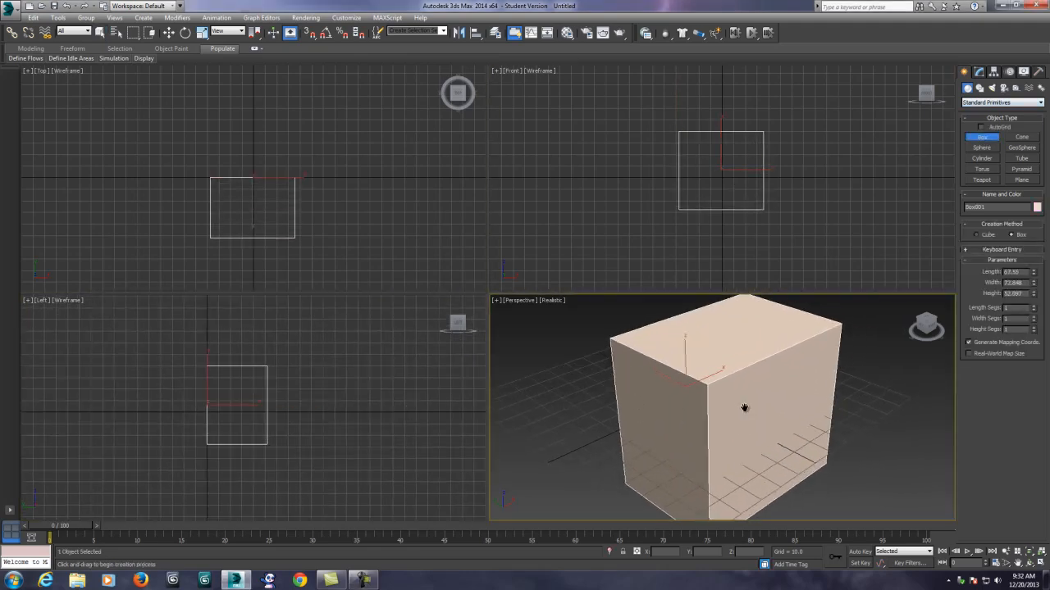
# Step: Subdivide the box into 3 length segments, 4 width segments and 4 height segments
pyautogui.click(1034, 307)
pyautogui.click(1034, 308)
pyautogui.click(1034, 317)
pyautogui.click(1034, 317)
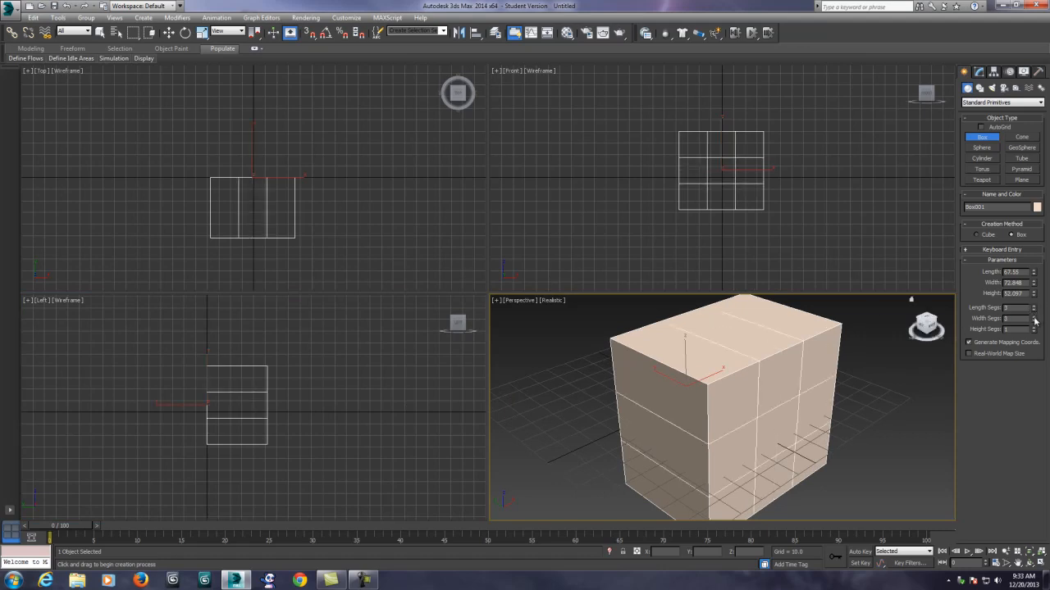
pyautogui.click(1034, 317)
pyautogui.click(1034, 328)
pyautogui.click(1034, 328)
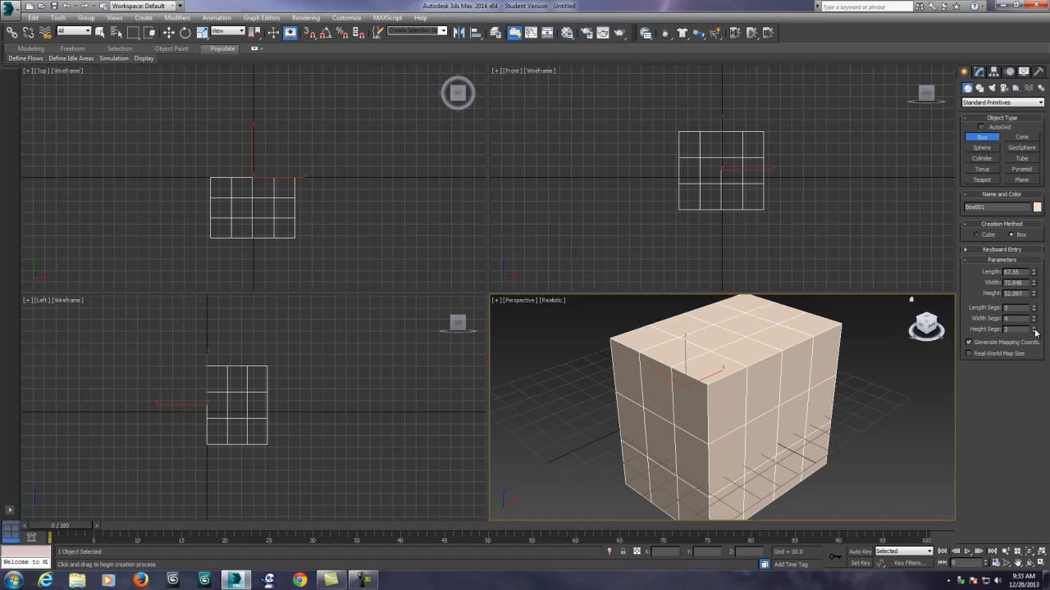
# Step: Set the box's length, width and height to 100 each
pyautogui.moveTo(773, 411); pyautogui.dragTo(727, 407, button='middle')
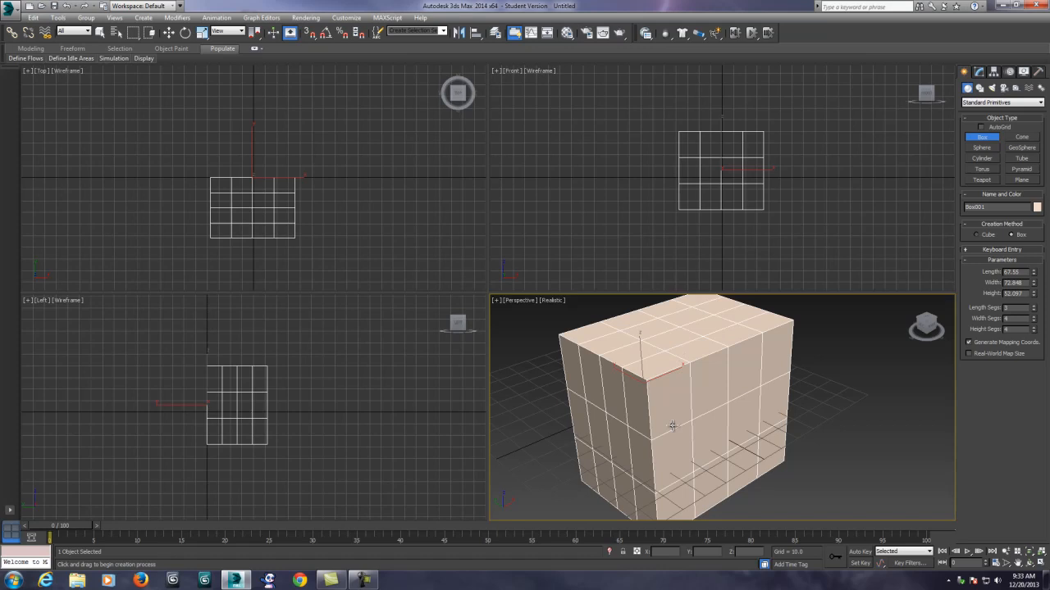
pyautogui.moveTo(743, 424); pyautogui.dragTo(725, 410, button='middle')
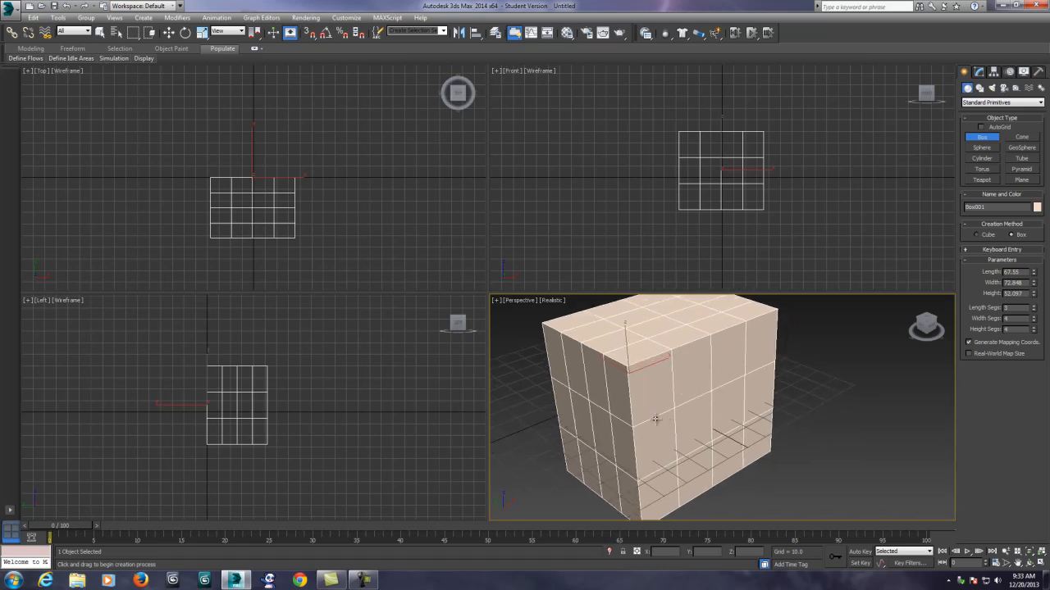
pyautogui.moveTo(711, 424); pyautogui.dragTo(709, 429, button='middle')
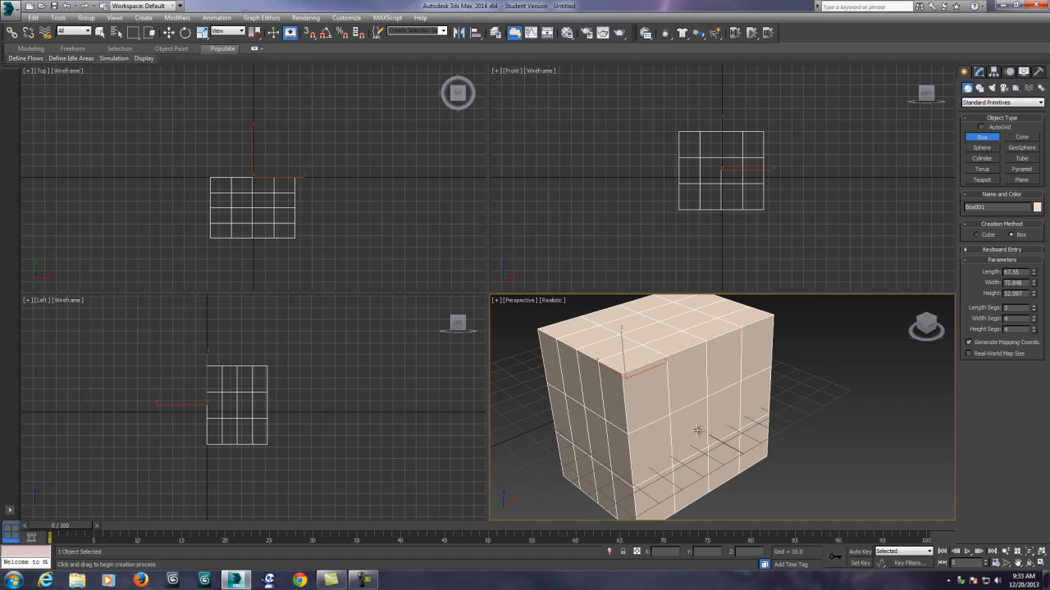
pyautogui.moveTo(696, 430); pyautogui.dragTo(688, 433, button='middle')
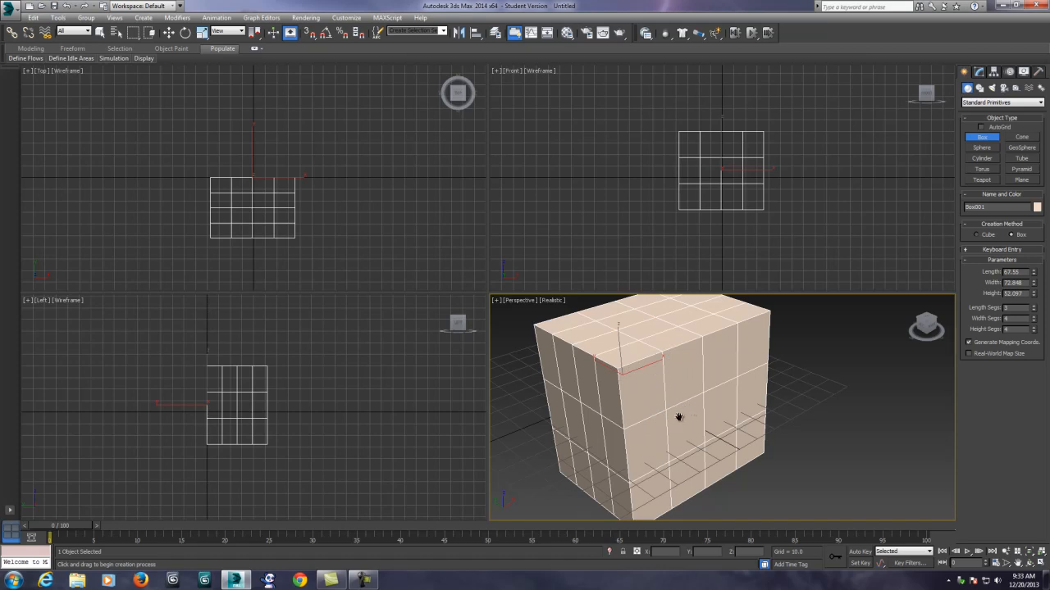
pyautogui.scroll(-5, 678, 420)
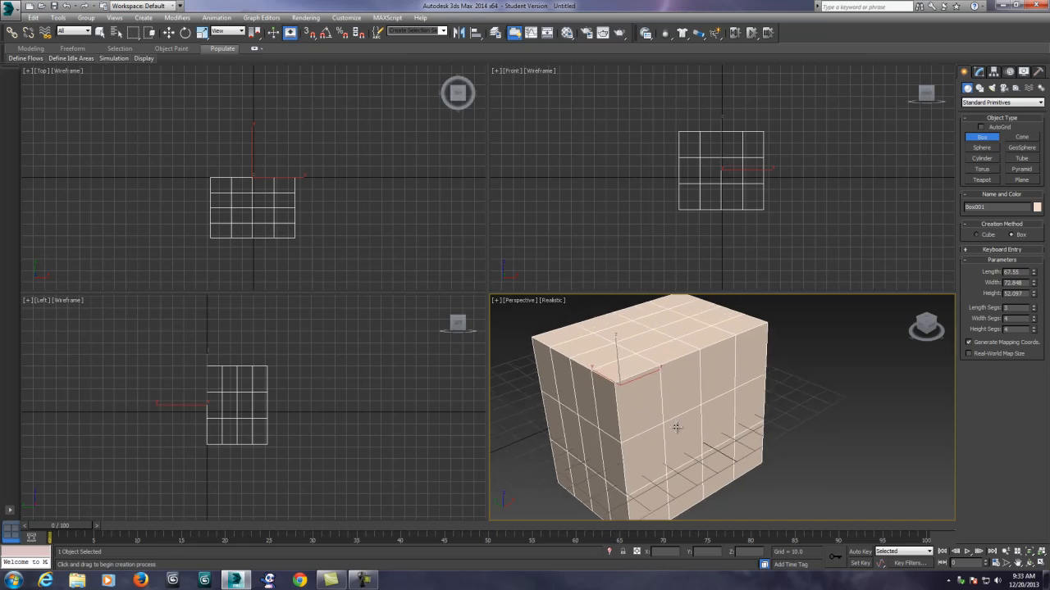
pyautogui.doubleClick(1013, 272)
pyautogui.write('100.0')
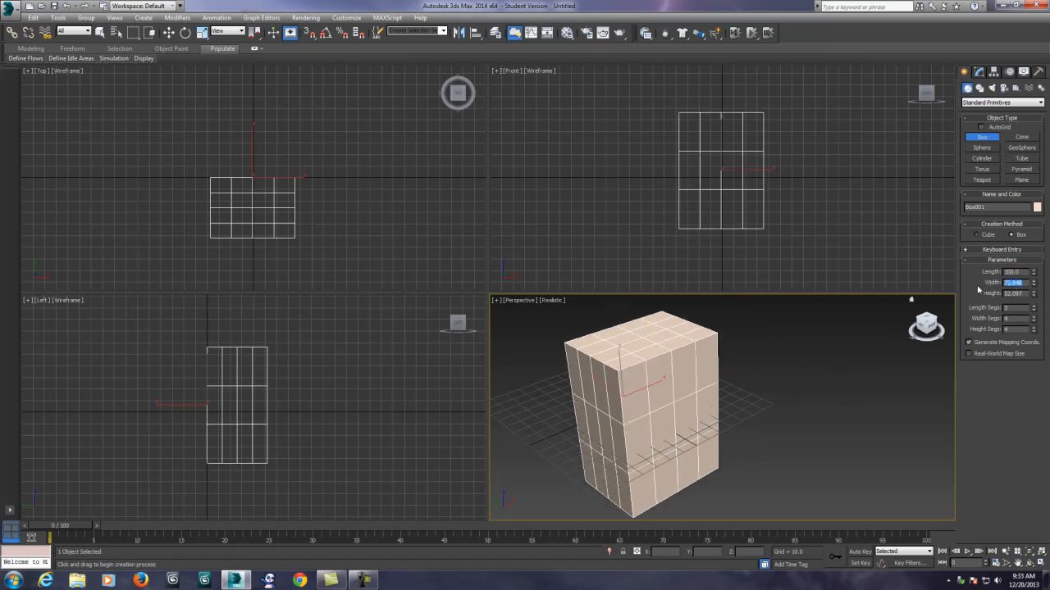
pyautogui.write('100')
pyautogui.press('Tab')
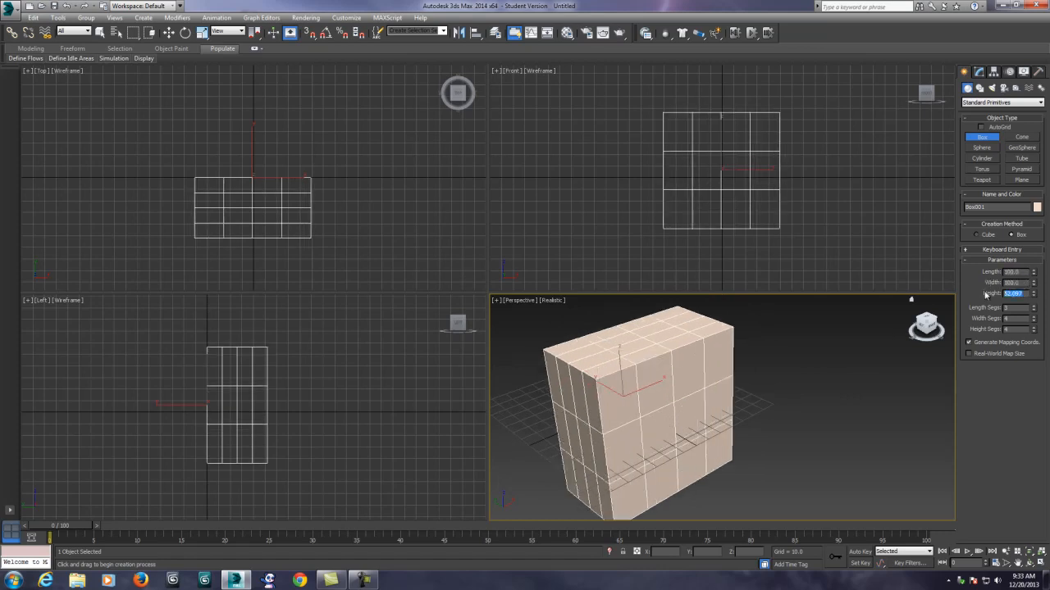
pyautogui.write('100')
pyautogui.press('Return')
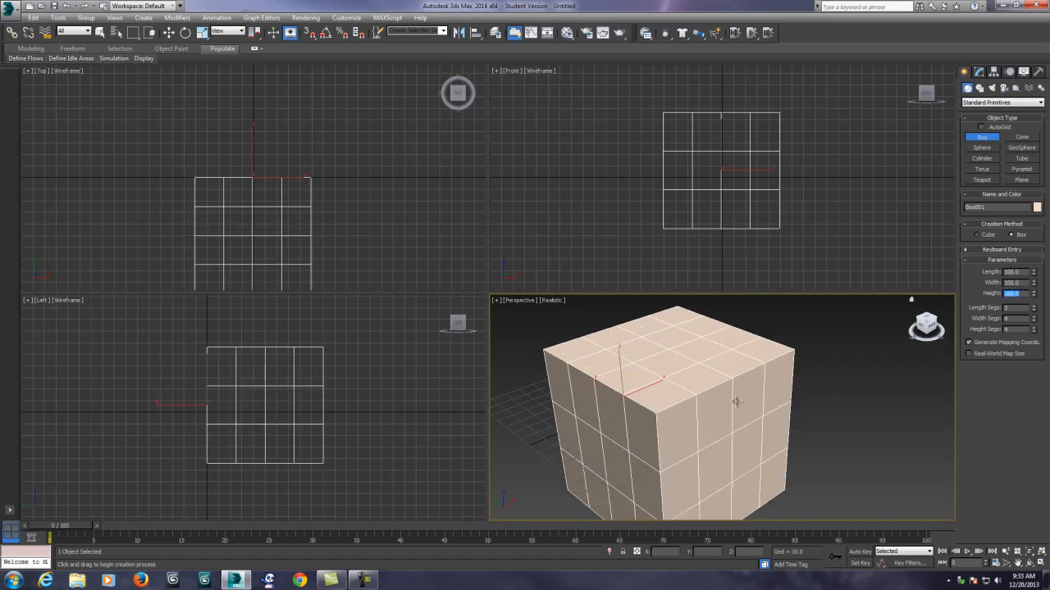
# Step: Delete the box from the scene
pyautogui.moveTo(749, 407); pyautogui.dragTo(708, 409, button='middle')
pyautogui.scroll(-2, 722, 397)
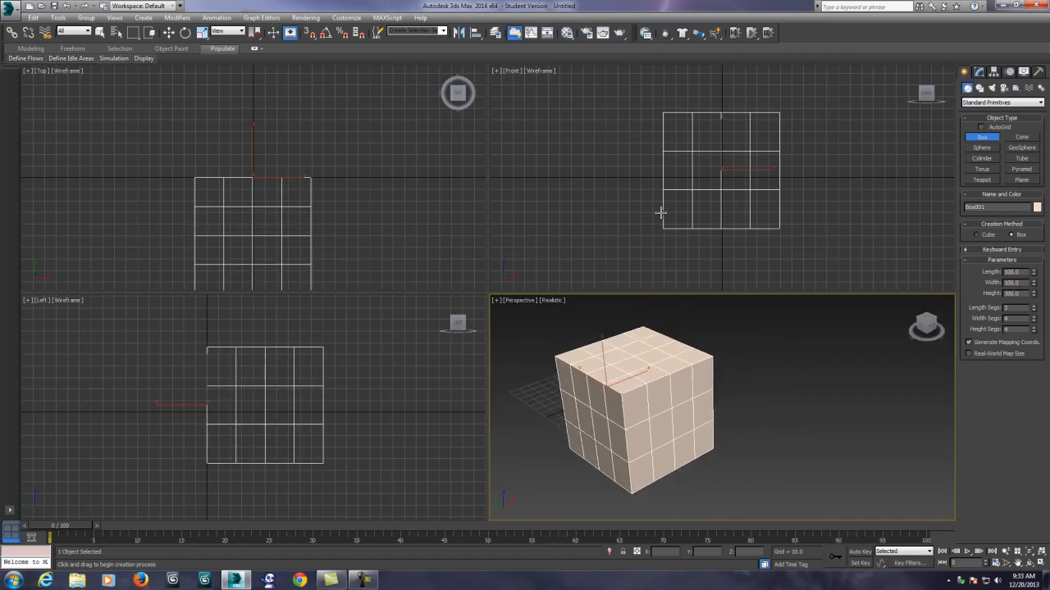
pyautogui.click(169, 32)
pyautogui.moveTo(359, 218); pyautogui.dragTo(282, 169, button='middle')
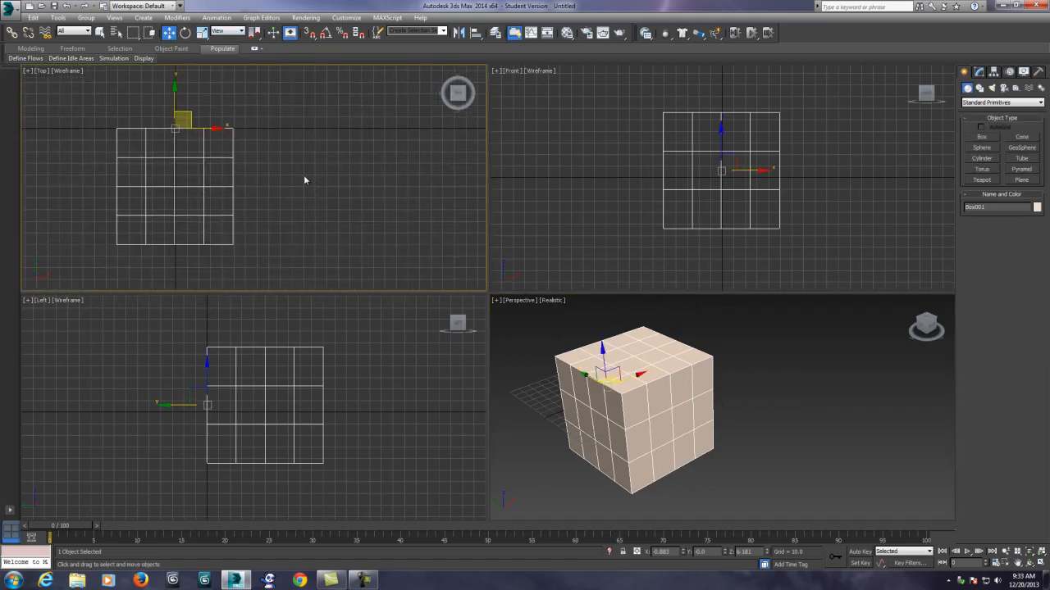
pyautogui.middleClick(601, 277)
pyautogui.press('Delete')
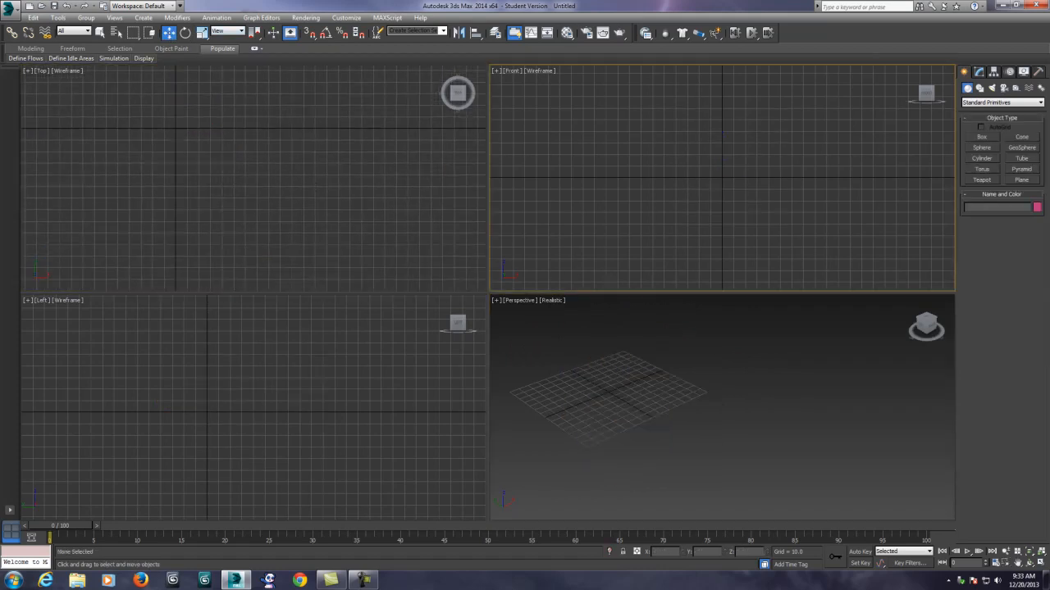
# Step: Create an upright cylinder in the Top view with a radius of about 11.7 and a height of about 85.7
pyautogui.click(982, 157)
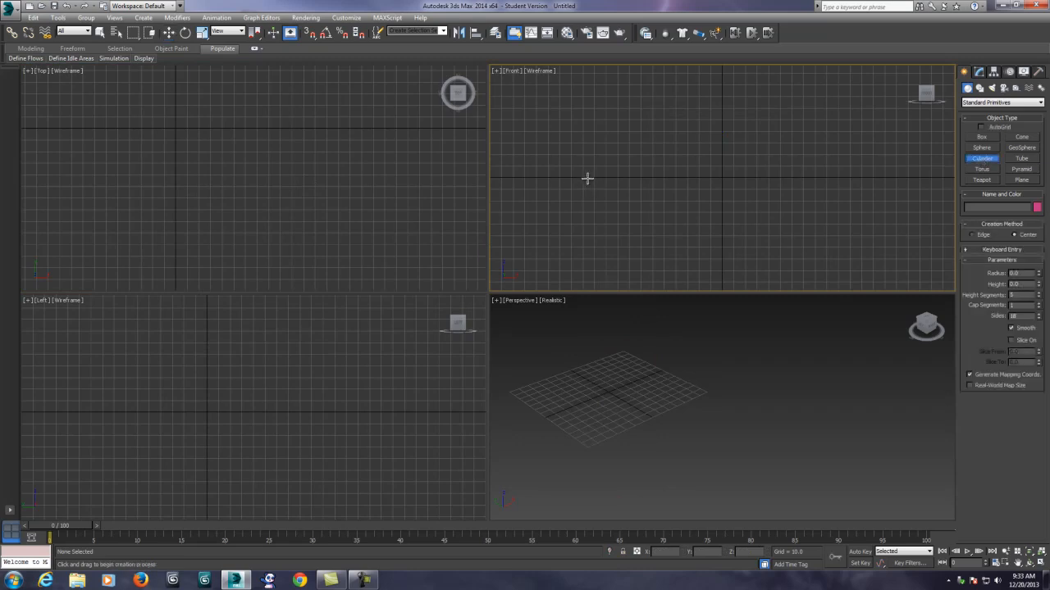
pyautogui.moveTo(587, 178); pyautogui.dragTo(586, 191)
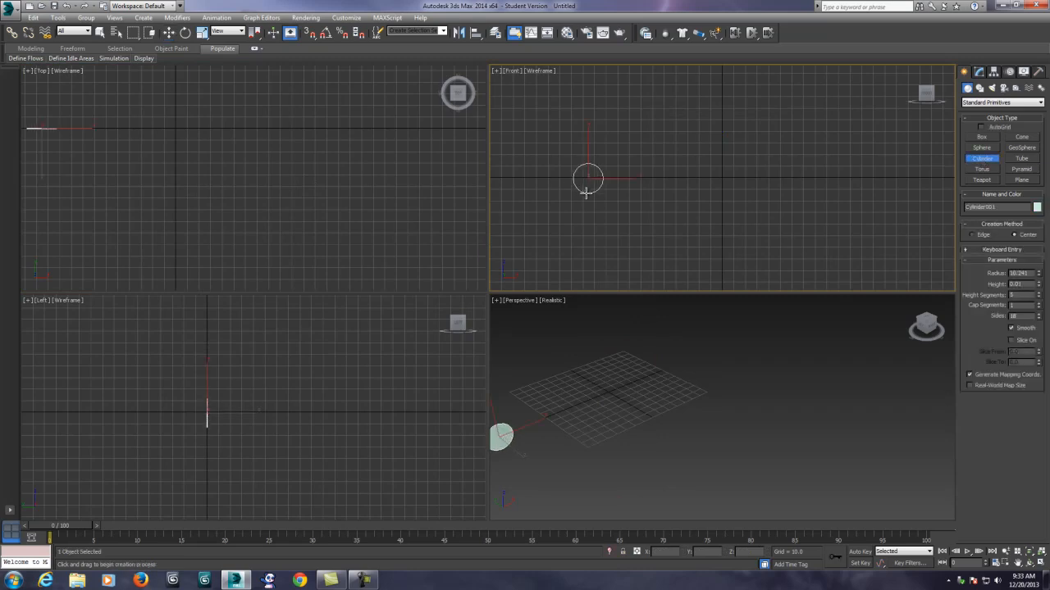
pyautogui.rightClick(565, 87)
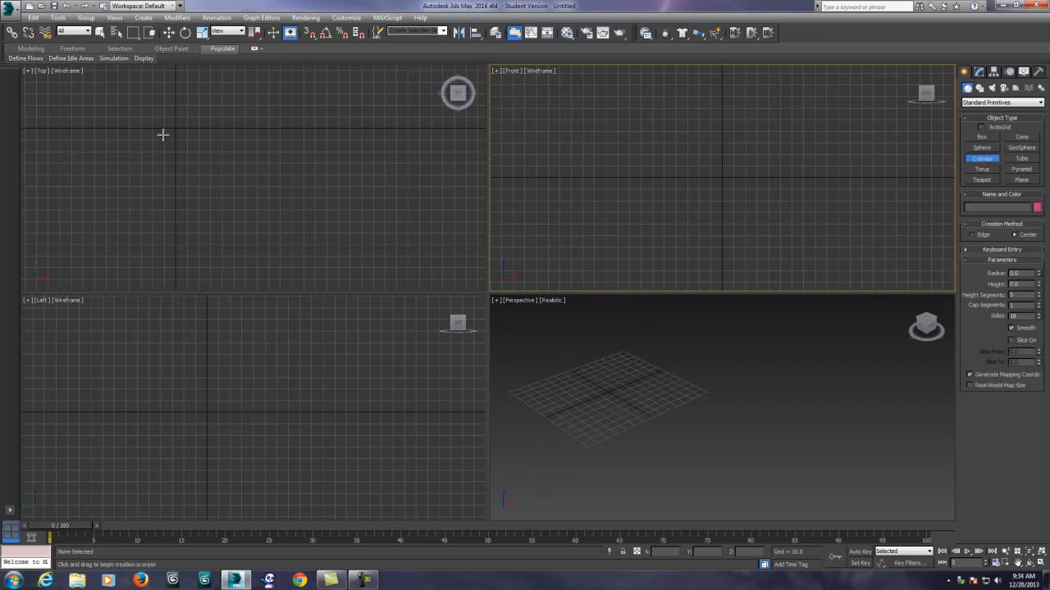
pyautogui.moveTo(135, 127); pyautogui.dragTo(132, 139)
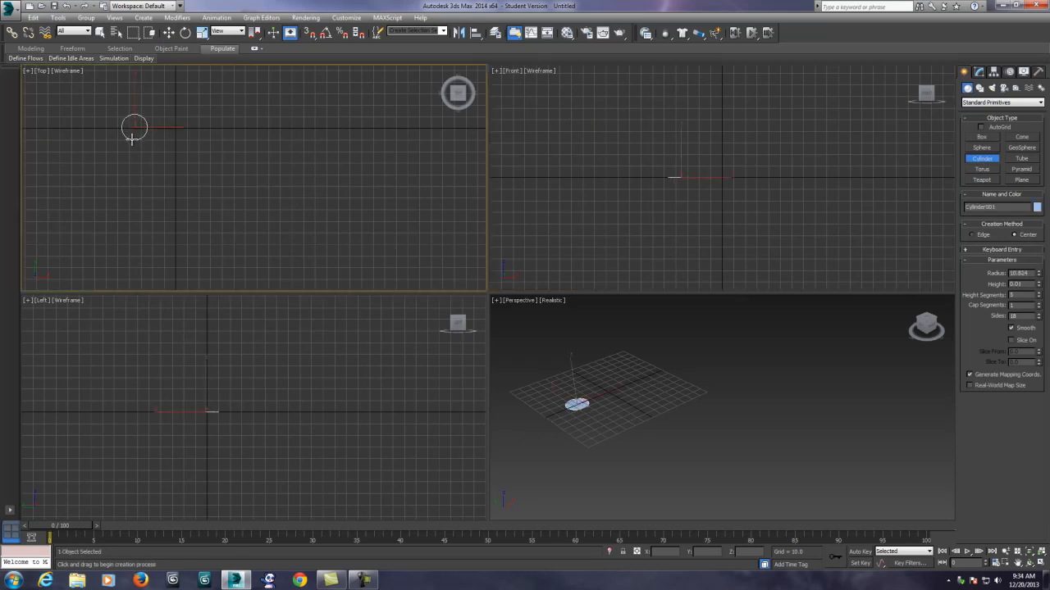
pyautogui.click(131, 42)
pyautogui.scroll(5, 557, 390)
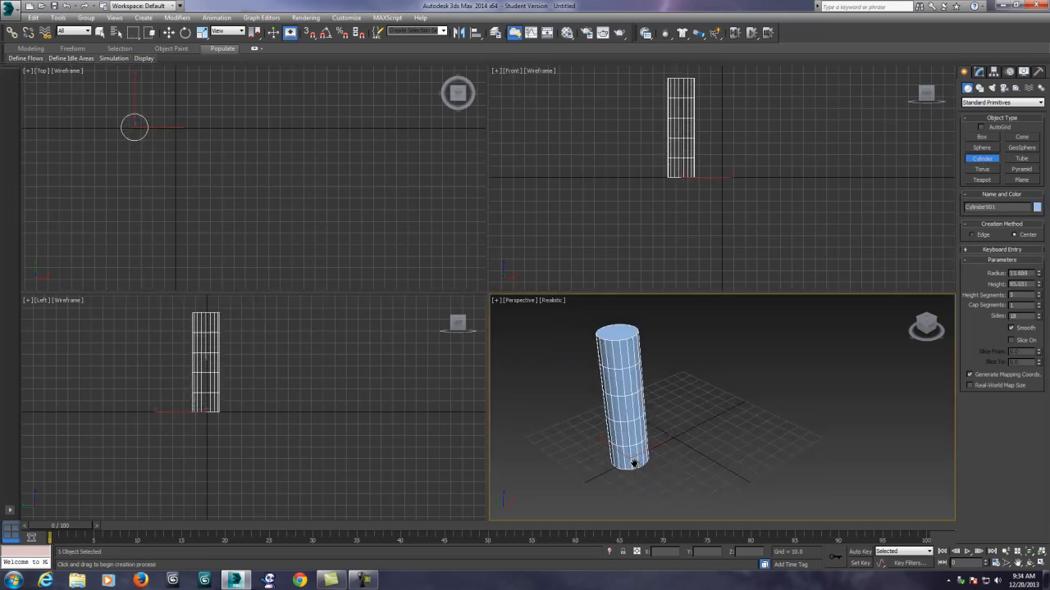
# Step: Clone the cylinder along the X axis as 2 evenly spaced copies, using the Copy option
pyautogui.click(168, 32)
pyautogui.moveTo(168, 144); pyautogui.dragTo(140, 197, button='middle')
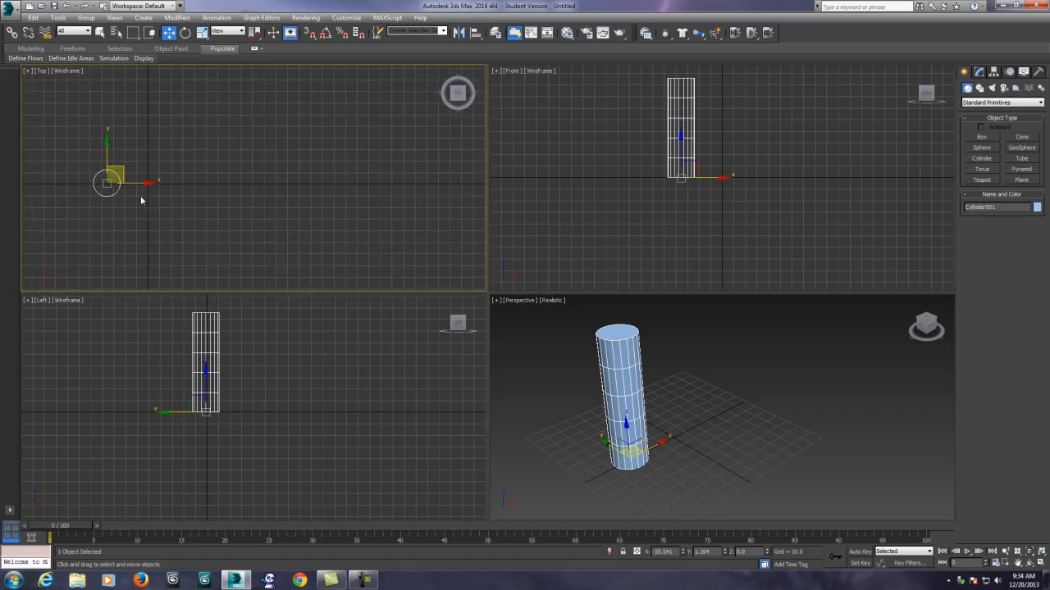
pyautogui.keyDown('shift'); pyautogui.moveTo(141, 183); pyautogui.dragTo(209, 182); pyautogui.keyUp('shift')
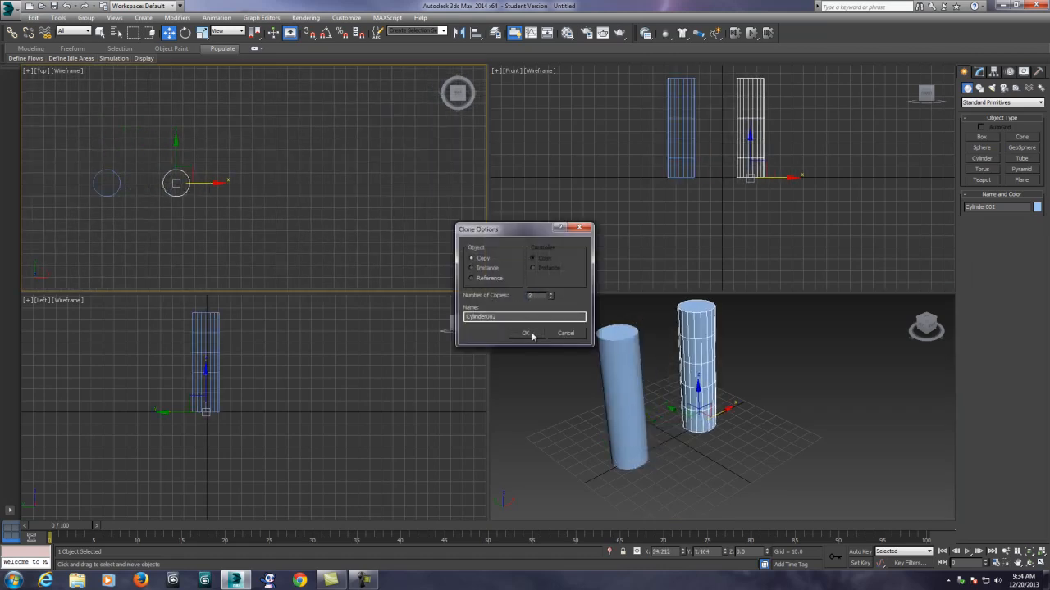
pyautogui.click(526, 333)
# Step: Turn on Edged Faces shading in the Perspective view, with the original cylinder selected
pyautogui.keyDown('alt'); pyautogui.moveTo(918, 459); pyautogui.dragTo(966, 486, button='middle'); pyautogui.keyUp('alt')
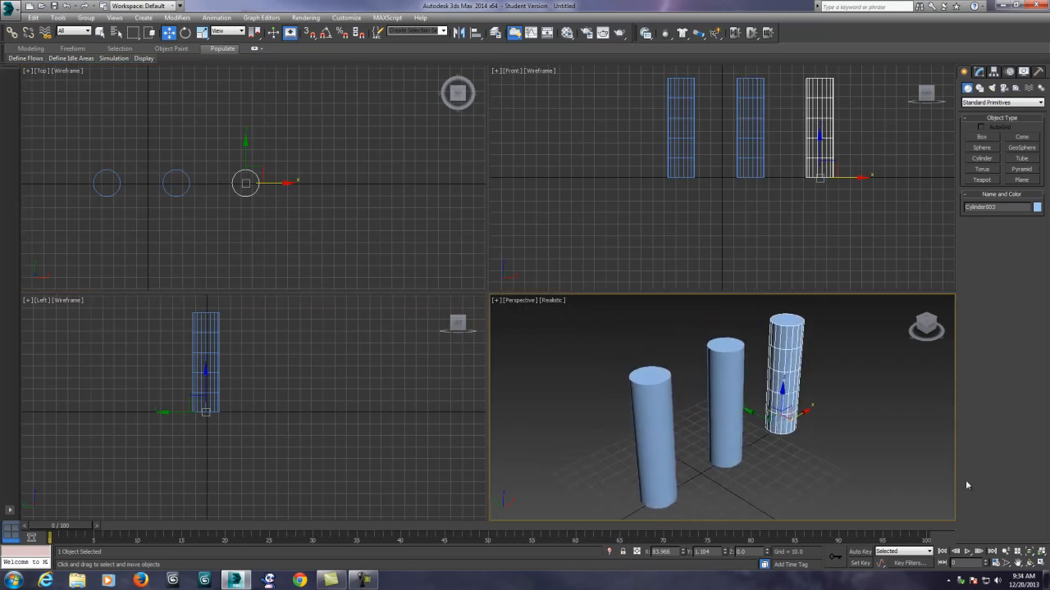
pyautogui.click(1041, 552)
pyautogui.scroll(-3, 753, 433)
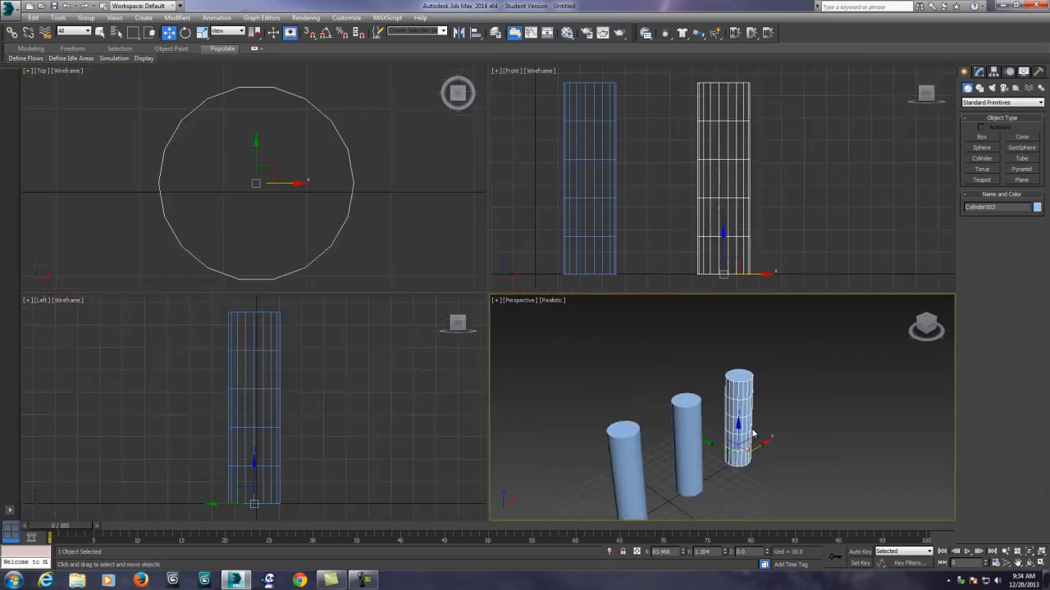
pyautogui.keyDown('alt'); pyautogui.moveTo(753, 433); pyautogui.dragTo(697, 414, button='middle'); pyautogui.keyUp('alt')
pyautogui.click(669, 402)
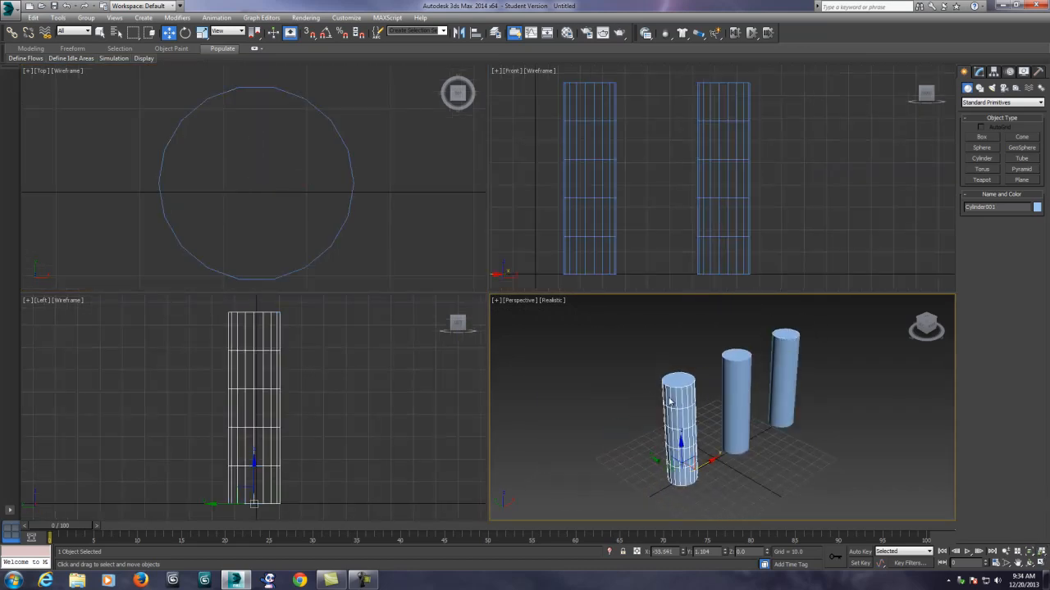
pyautogui.click(554, 301)
pyautogui.click(587, 348)
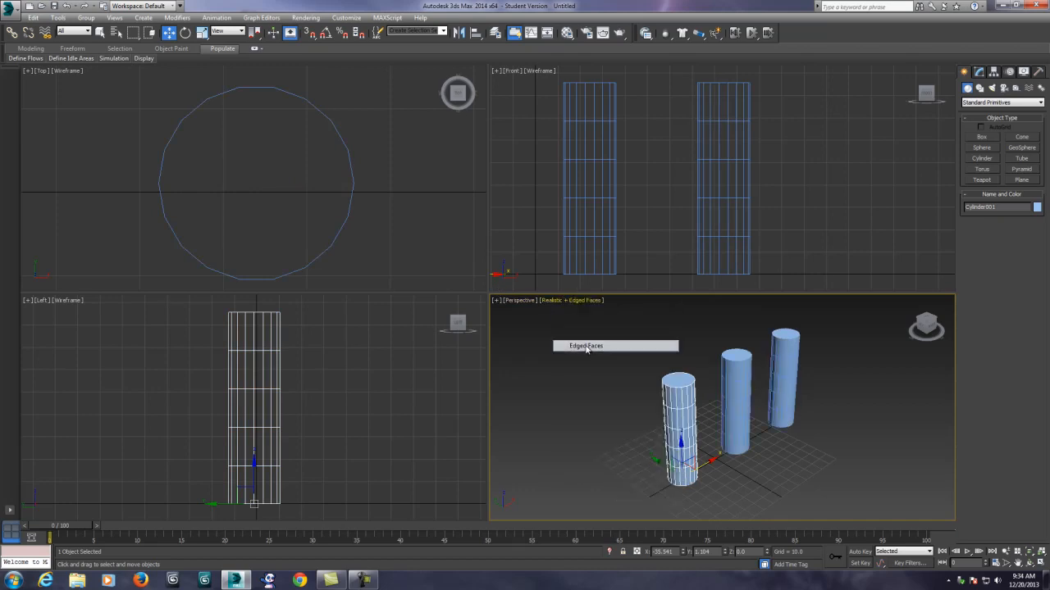
# Step: Set the height segments of the farthest cylinder copy to 15
pyautogui.scroll(3, 648, 400)
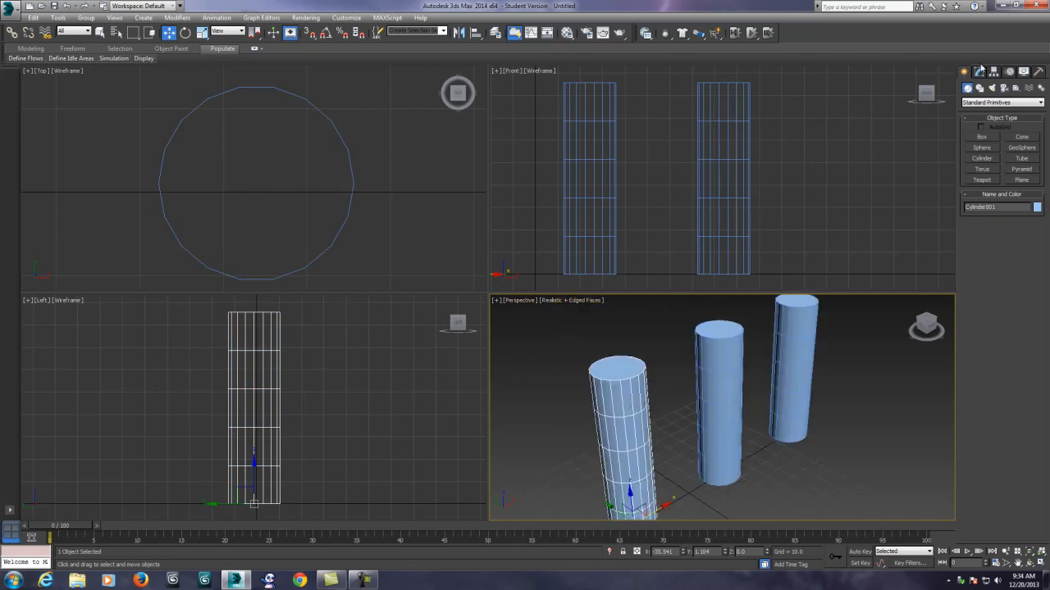
pyautogui.click(979, 72)
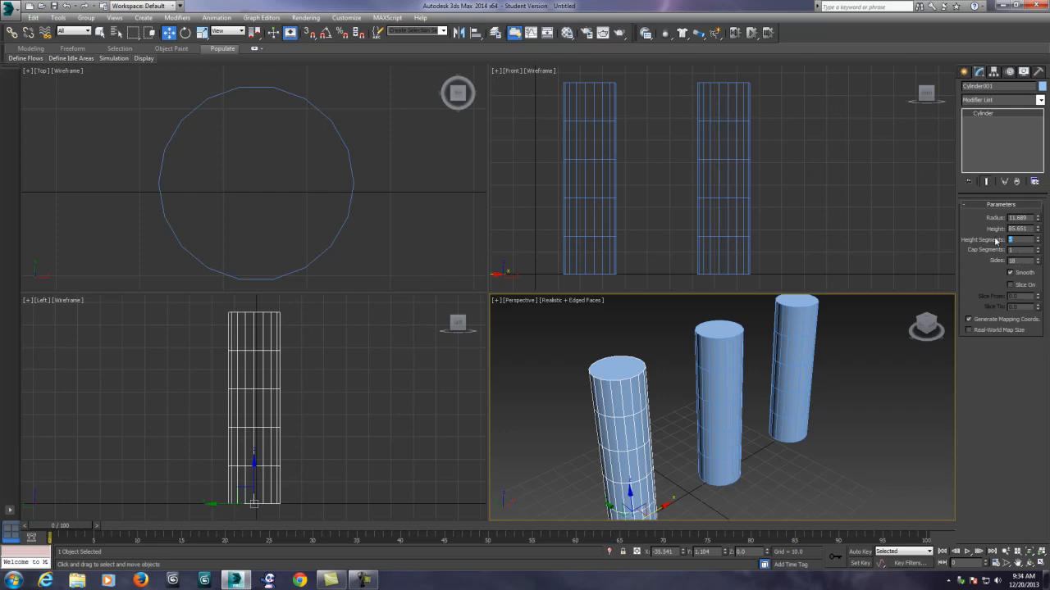
pyautogui.click(724, 403)
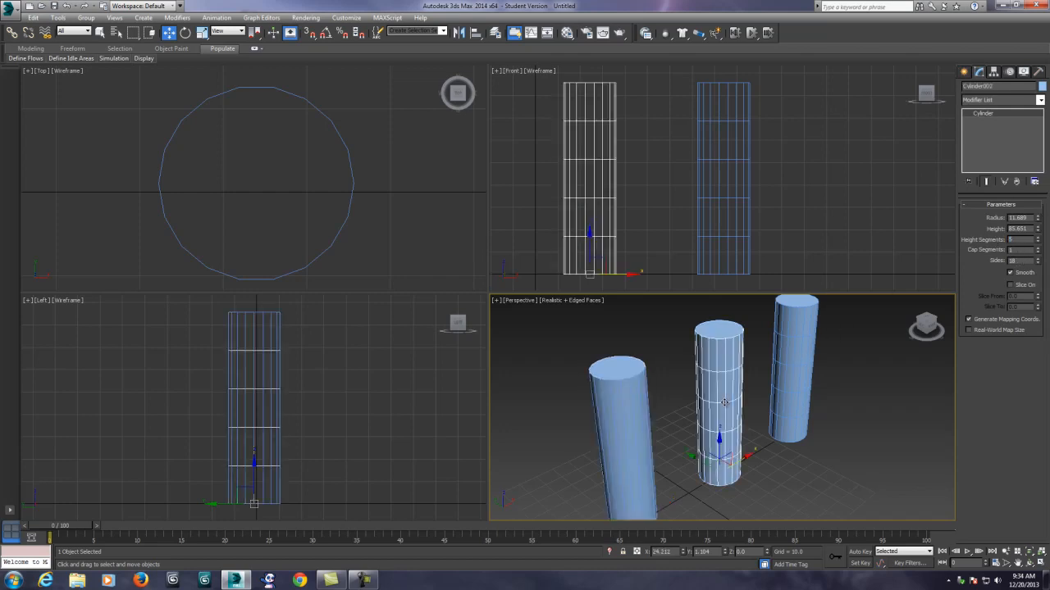
pyautogui.click(788, 361)
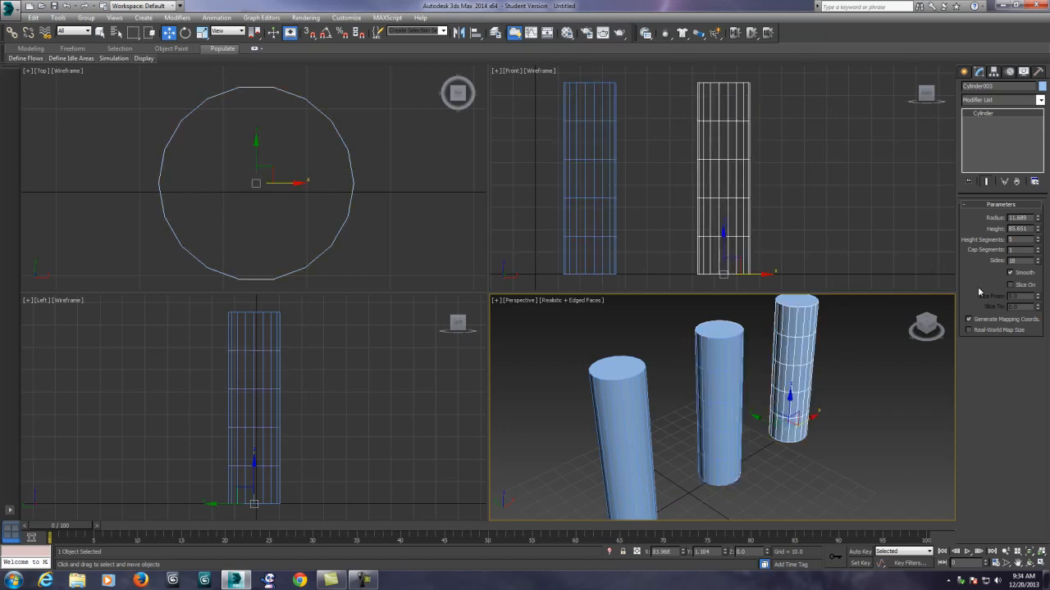
pyautogui.doubleClick(1022, 240)
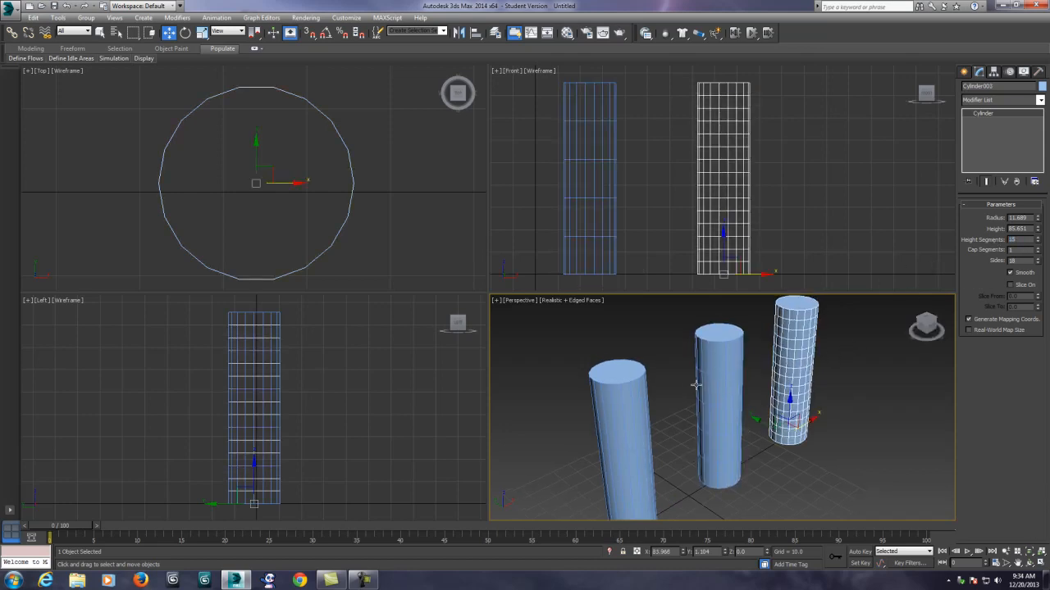
# Step: Render the Perspective view to compare the three cylinders, close the render and inspect them from another angle
pyautogui.click(619, 33)
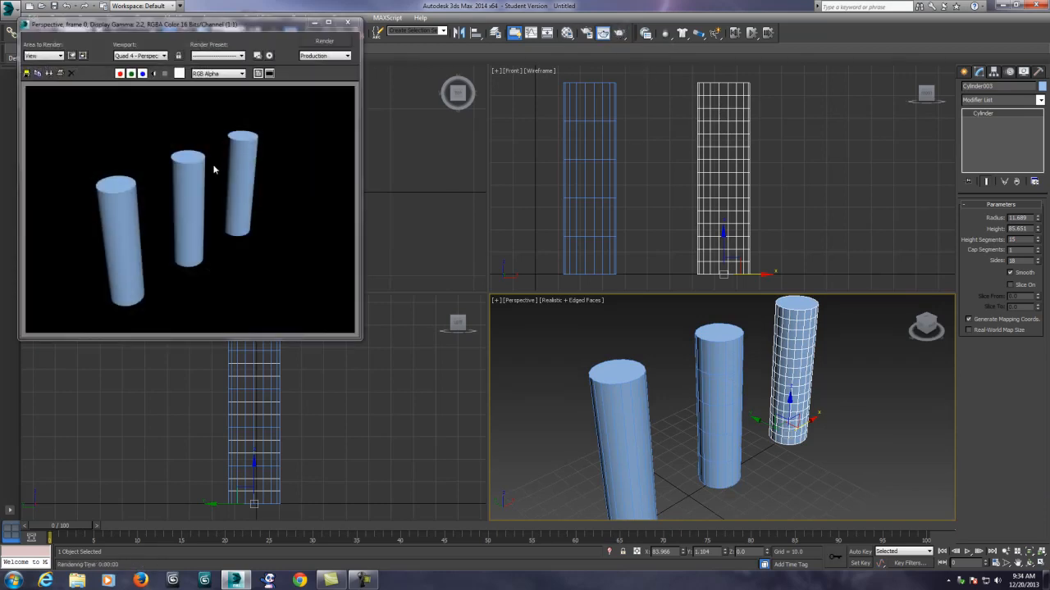
pyautogui.click(347, 22)
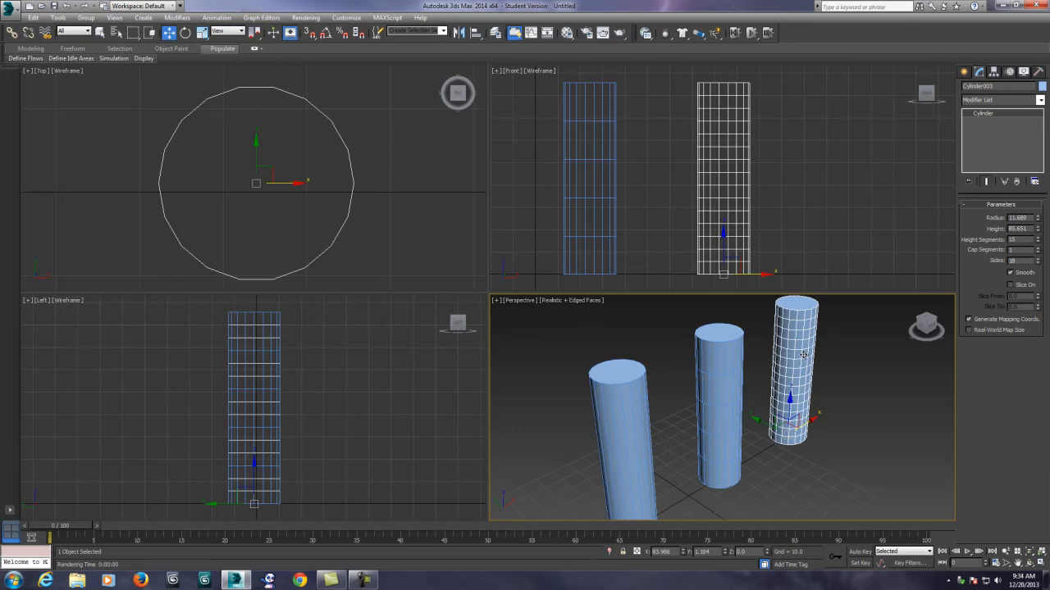
pyautogui.moveTo(806, 434); pyautogui.dragTo(805, 429, button='middle')
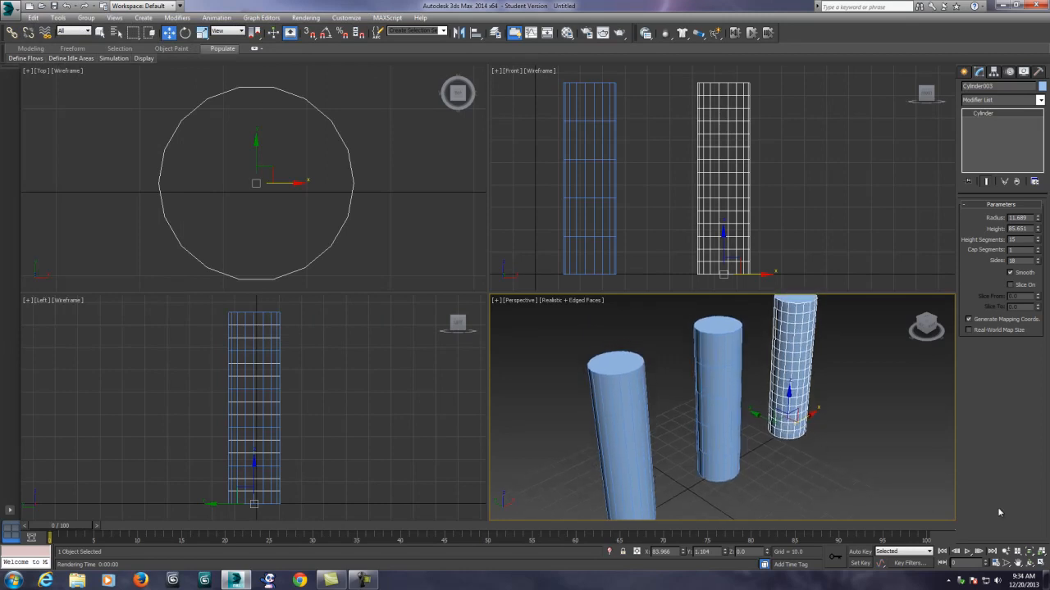
pyautogui.click(1030, 563)
pyautogui.moveTo(741, 451); pyautogui.dragTo(739, 431)
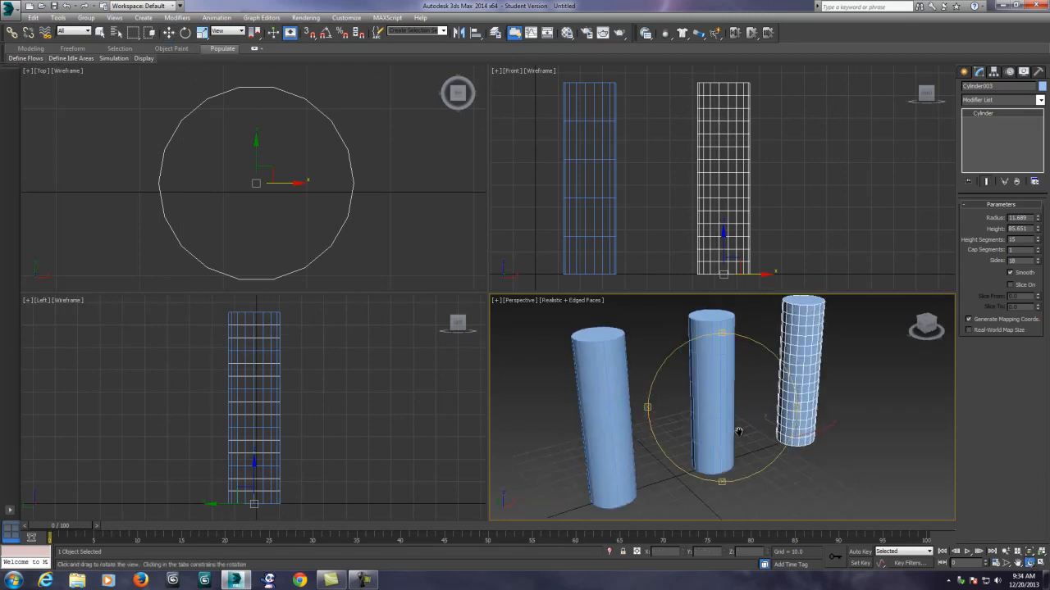
# Step: Add a Bend modifier to the middle cylinder with 5 height segments
pyautogui.moveTo(739, 431); pyautogui.dragTo(754, 437, button='middle')
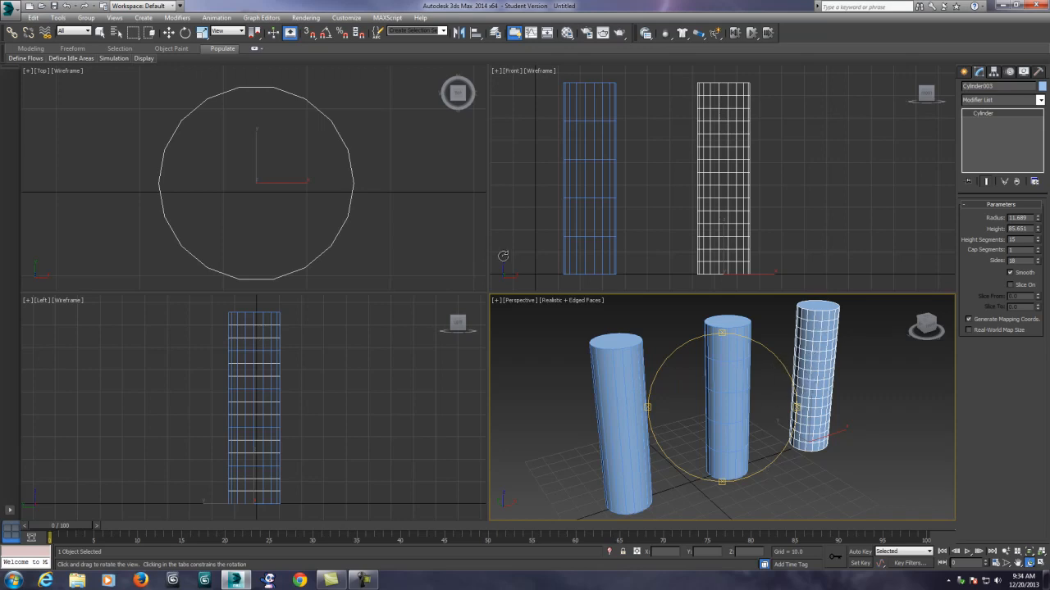
pyautogui.click(169, 32)
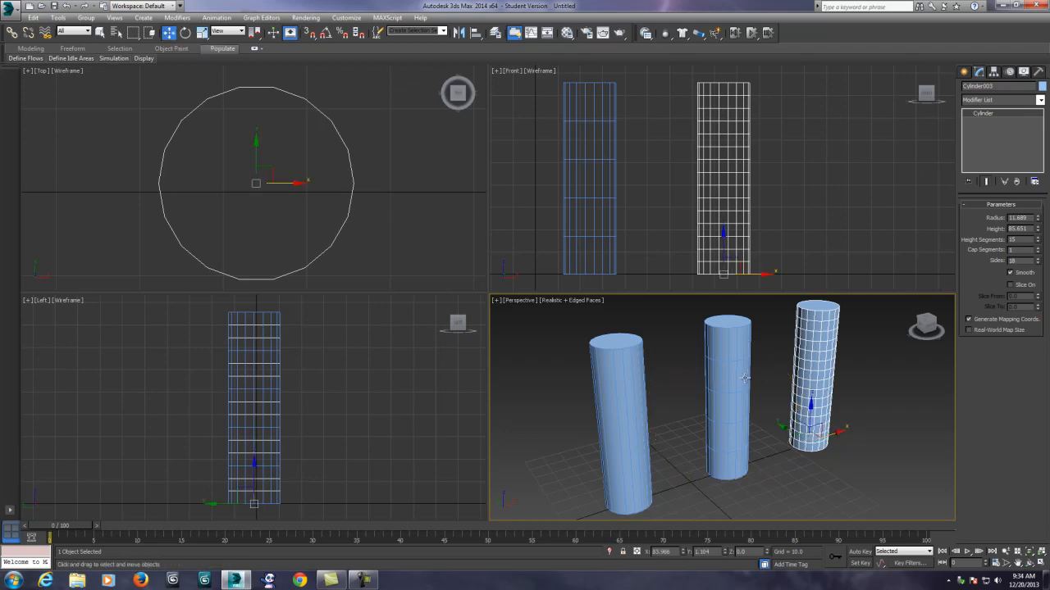
pyautogui.moveTo(744, 378); pyautogui.dragTo(752, 379, button='middle')
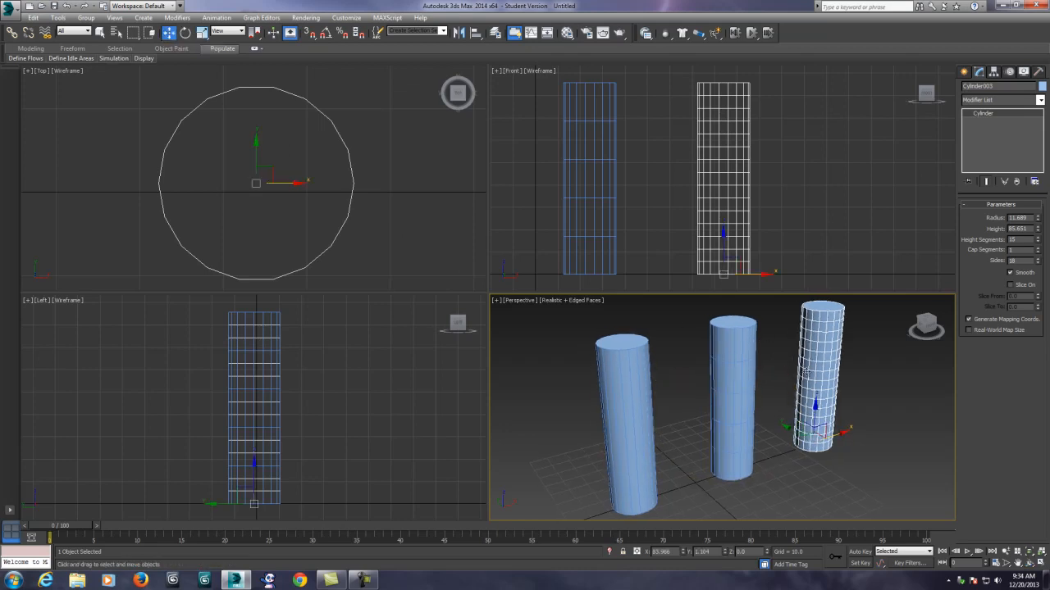
pyautogui.click(641, 386)
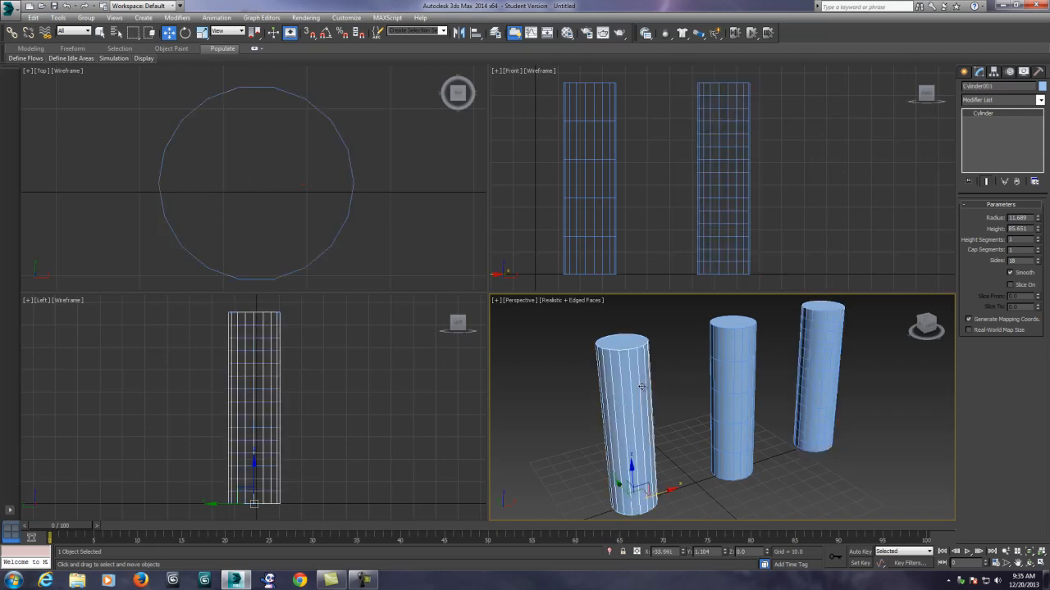
pyautogui.keyDown('alt'); pyautogui.moveTo(673, 393); pyautogui.dragTo(705, 400, button='middle'); pyautogui.keyUp('alt')
pyautogui.click(707, 400)
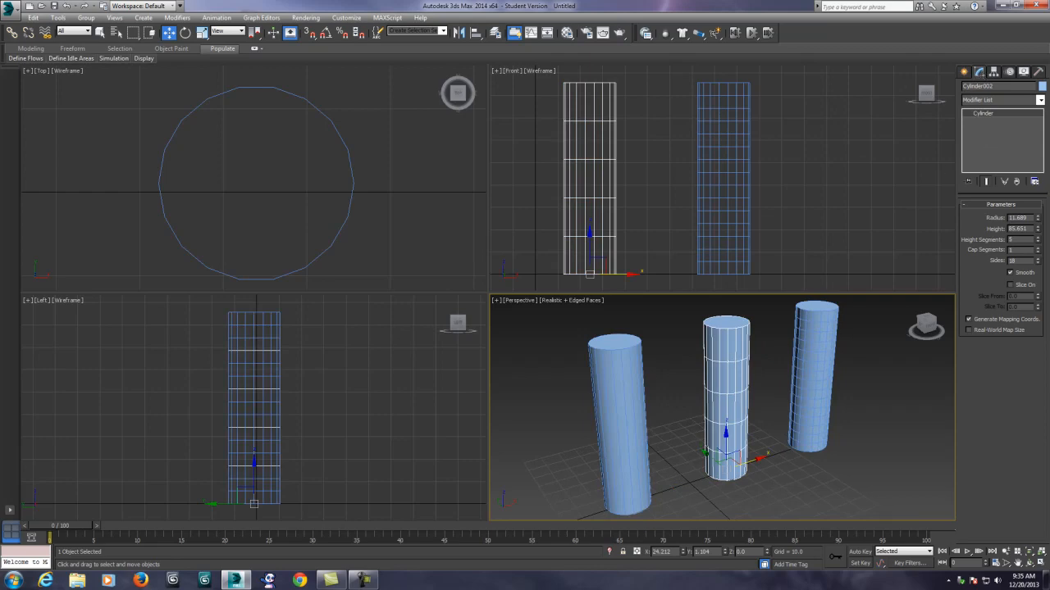
pyautogui.click(1040, 99)
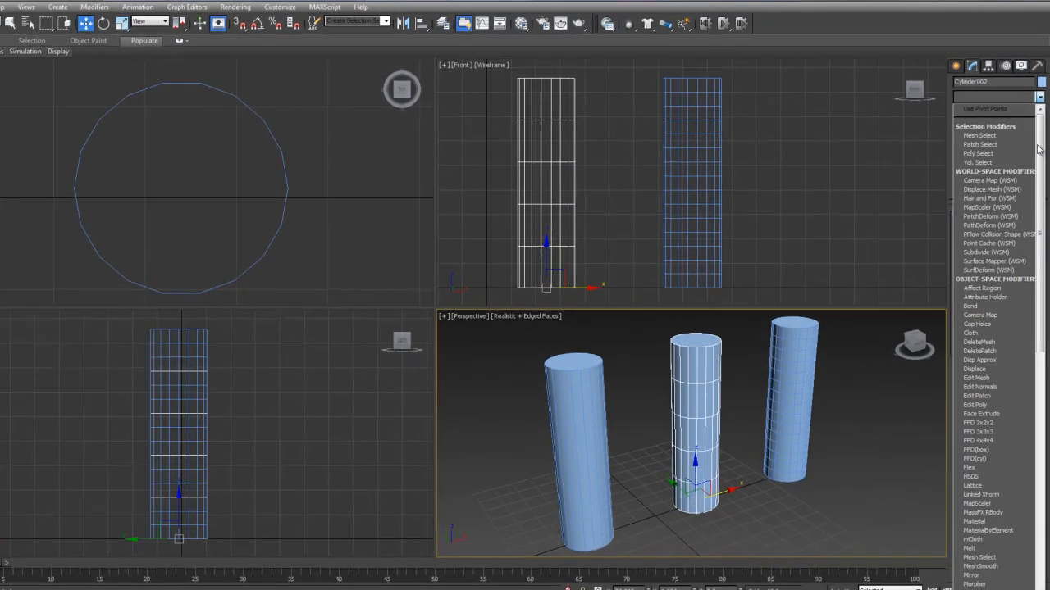
pyautogui.scroll(-3, 1042, 188)
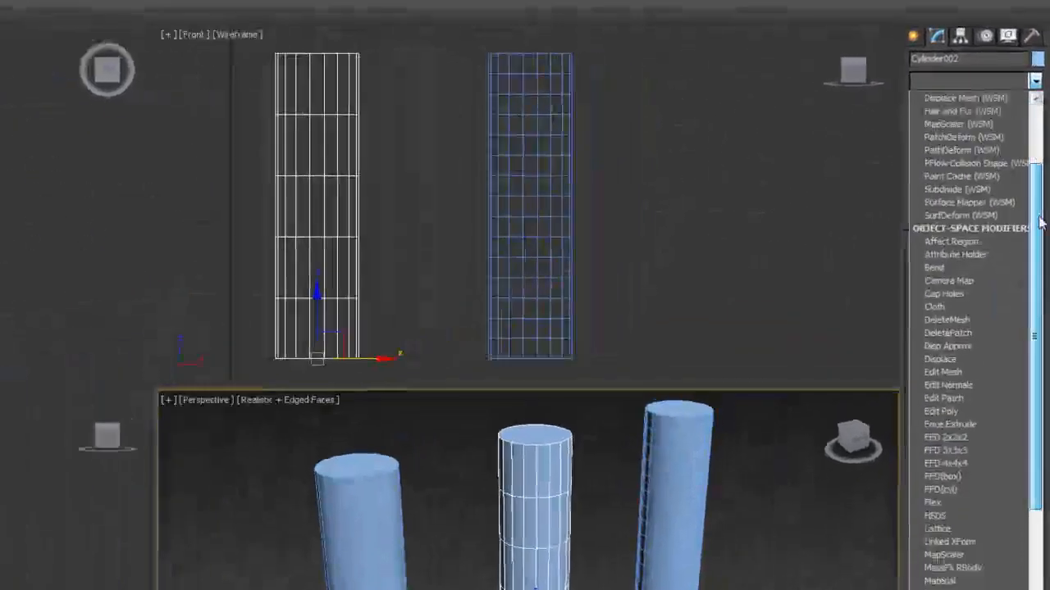
pyautogui.moveTo(1040, 222)
pyautogui.mouseDown()
pyautogui.moveTo(1040, 509)
pyautogui.moveTo(1040, 208)
pyautogui.mouseUp()
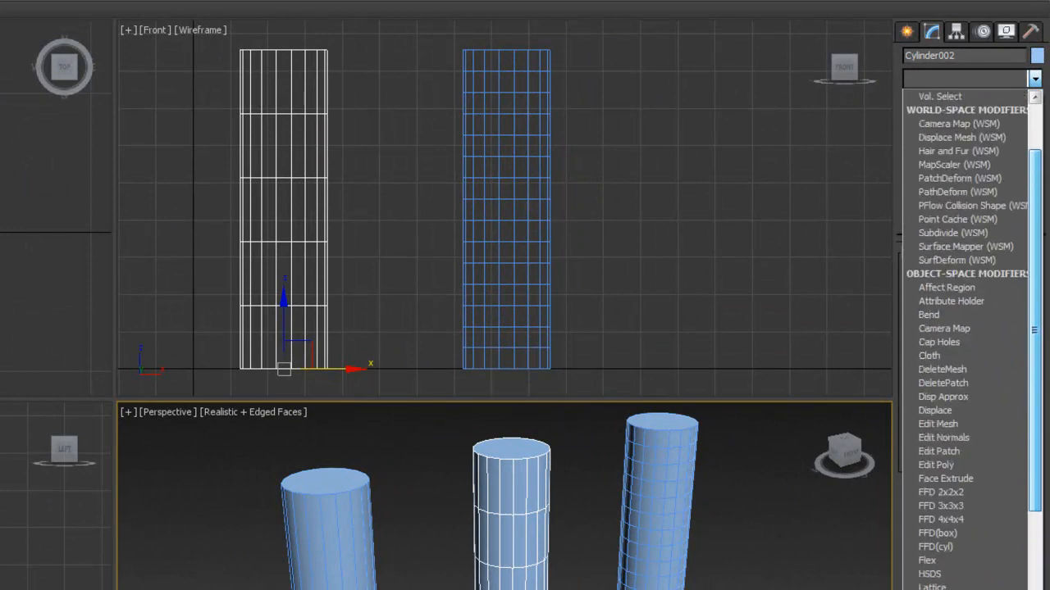
pyautogui.scroll(2, 993, 134)
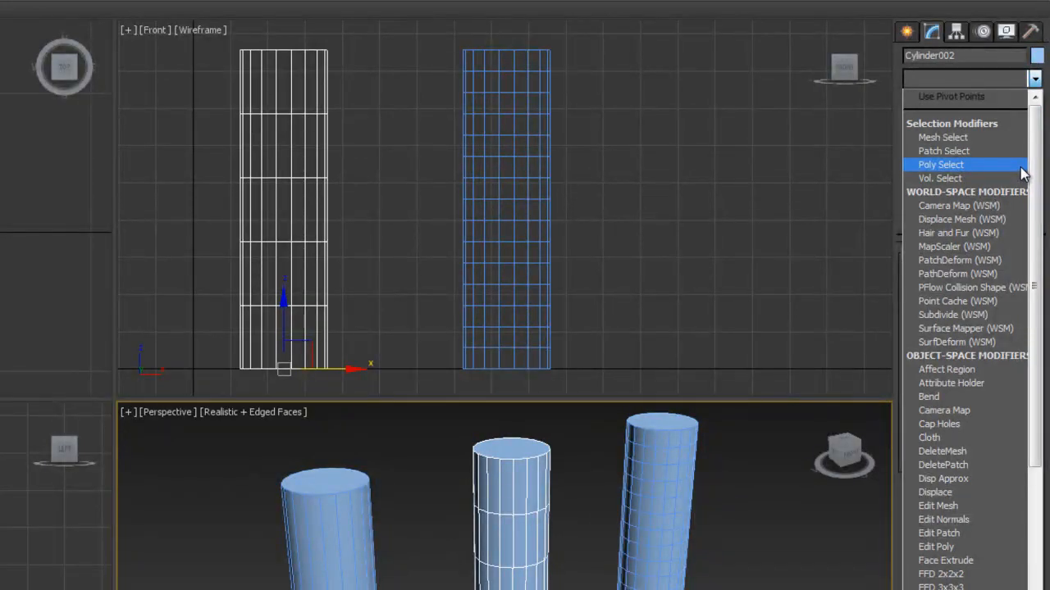
pyautogui.press('b')
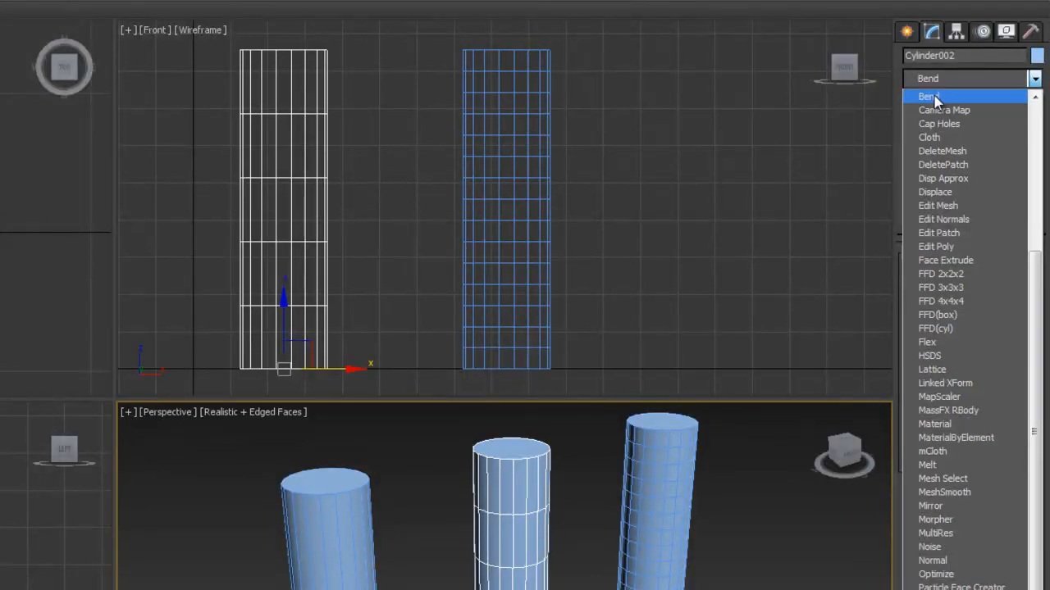
pyautogui.click(933, 98)
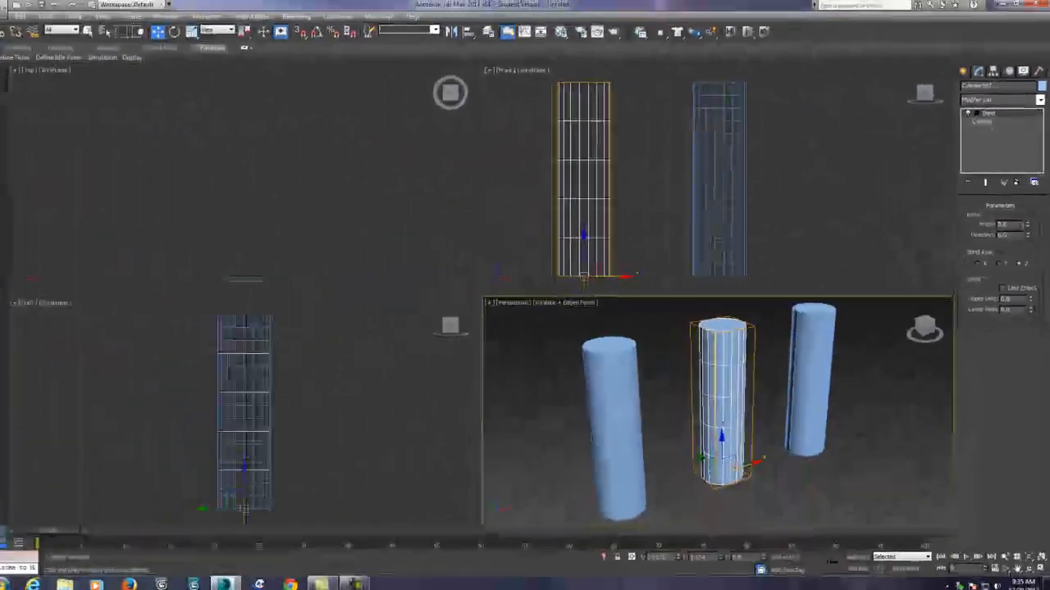
# Step: Set the middle cylinder's Bend angle to 90 and its bend direction to 90
pyautogui.doubleClick(1017, 223)
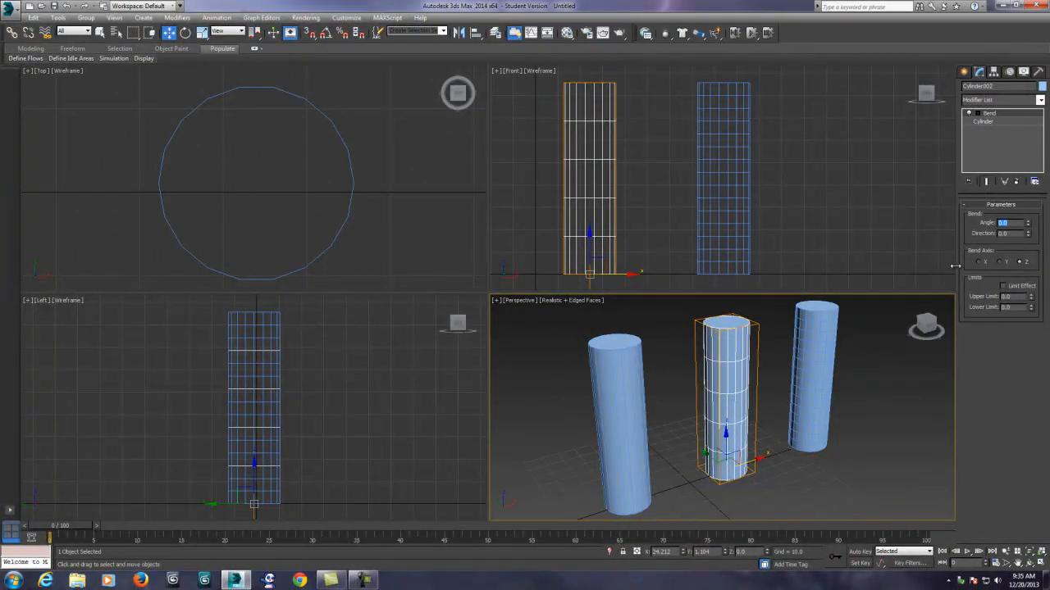
pyautogui.write('90')
pyautogui.press('Return')
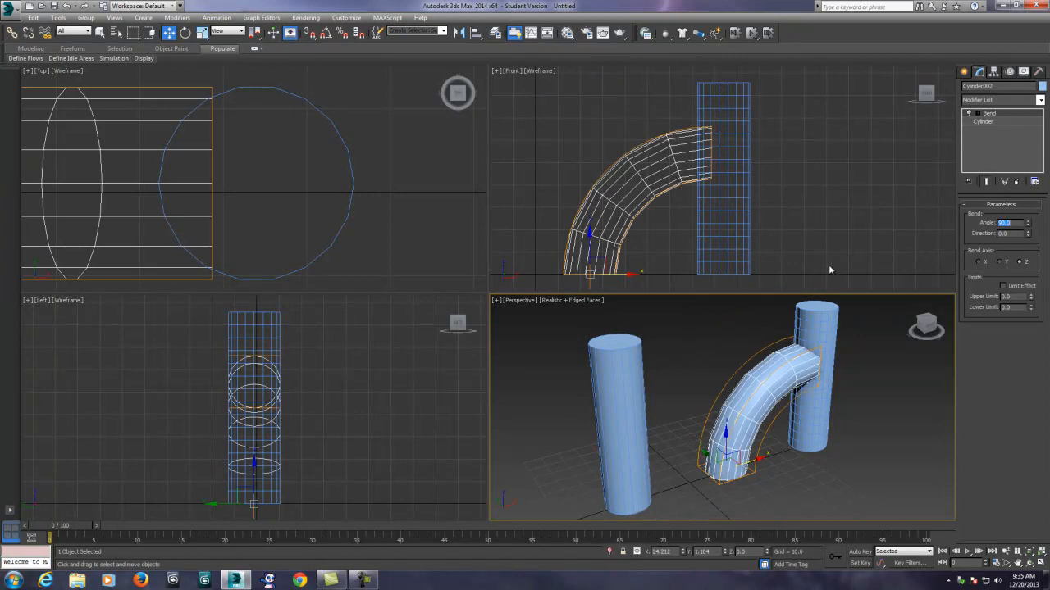
pyautogui.click(1012, 234)
pyautogui.write('90')
pyautogui.press('Return')
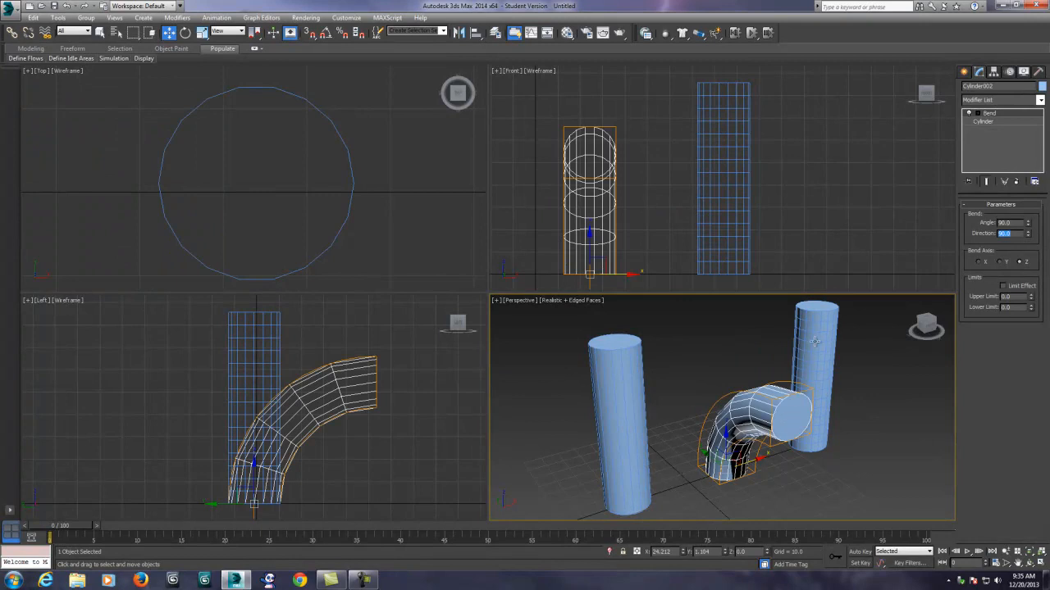
# Step: Examine the curve of the bent middle cylinder up close and from several angles in the Perspective view
pyautogui.click(1030, 563)
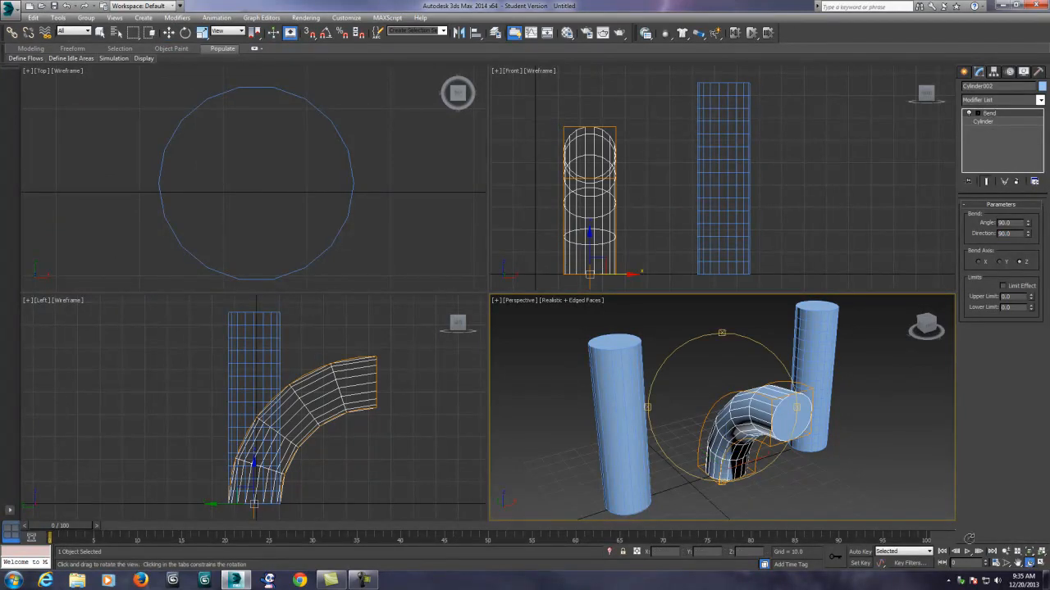
pyautogui.moveTo(697, 434); pyautogui.dragTo(753, 428)
pyautogui.scroll(3, 753, 429)
pyautogui.scroll(-2, 765, 446)
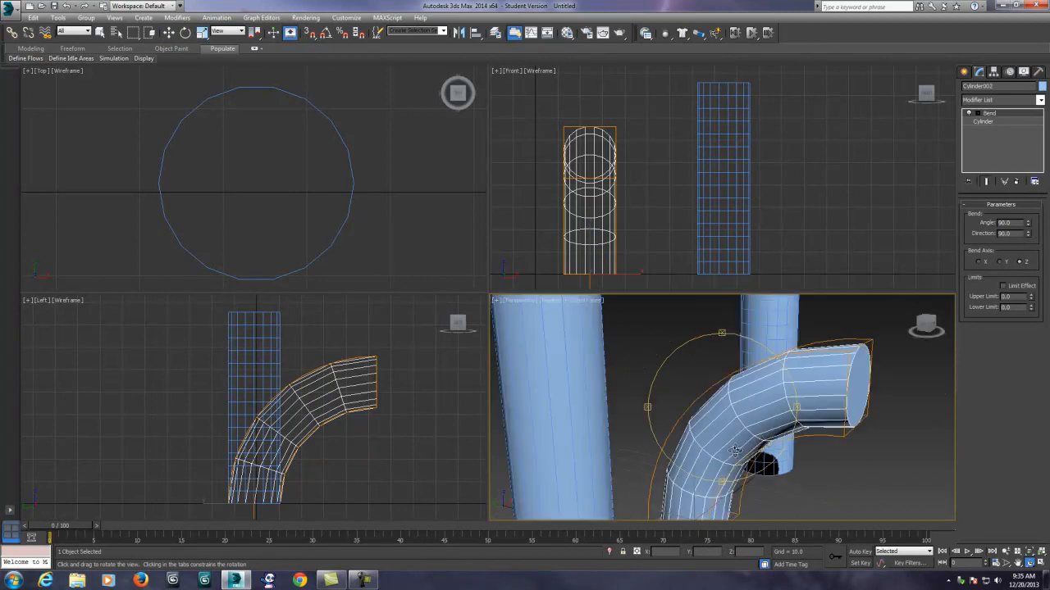
pyautogui.moveTo(727, 426); pyautogui.dragTo(698, 471)
pyautogui.scroll(-2, 763, 385)
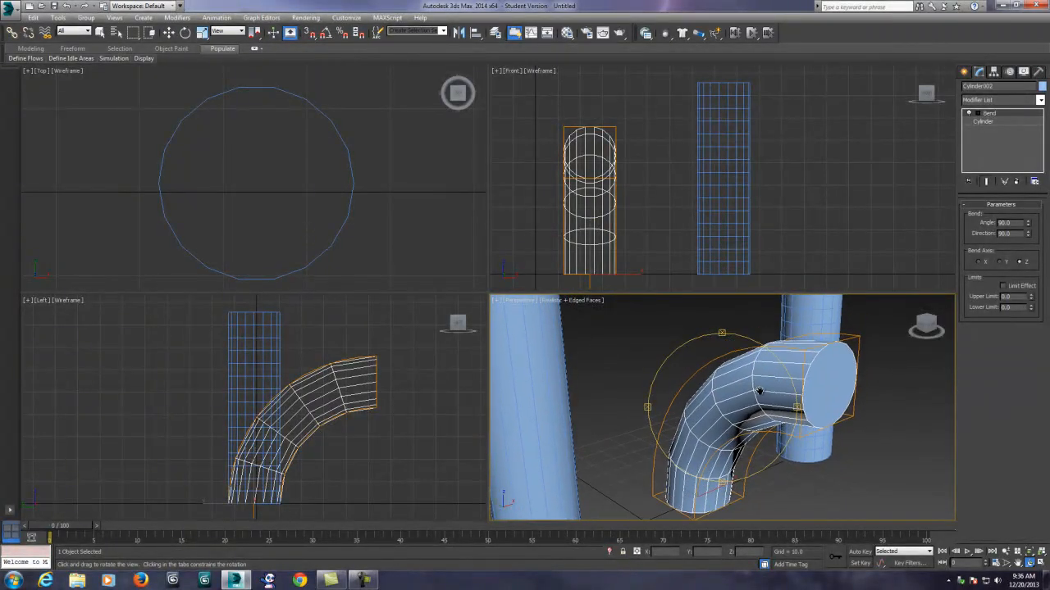
pyautogui.scroll(-2, 759, 392)
pyautogui.moveTo(759, 410); pyautogui.dragTo(757, 423)
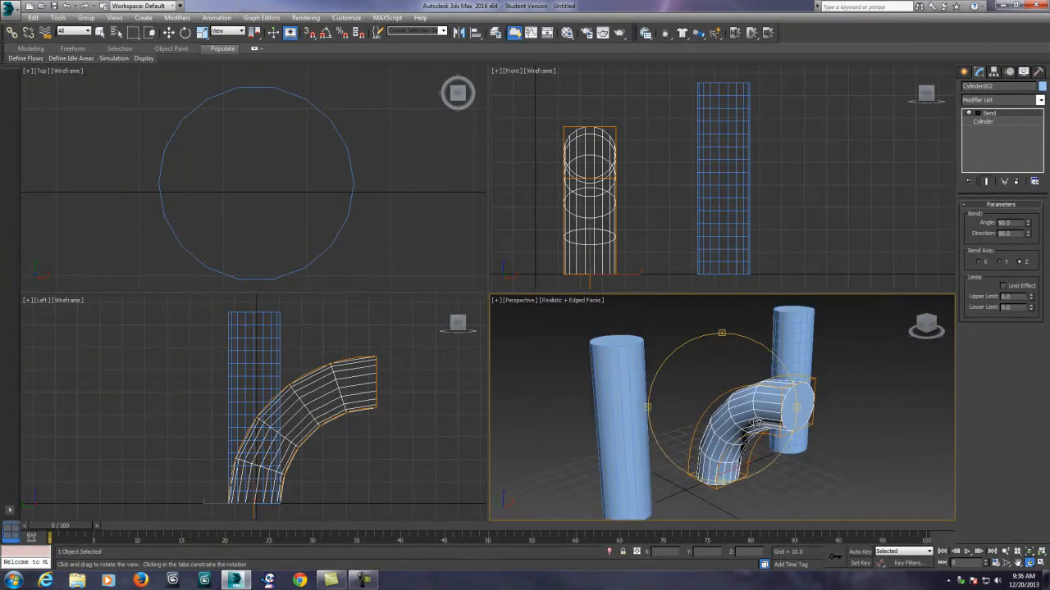
# Step: Try the Y and X bend axes on the middle cylinder, then restore the Z axis
pyautogui.click(999, 261)
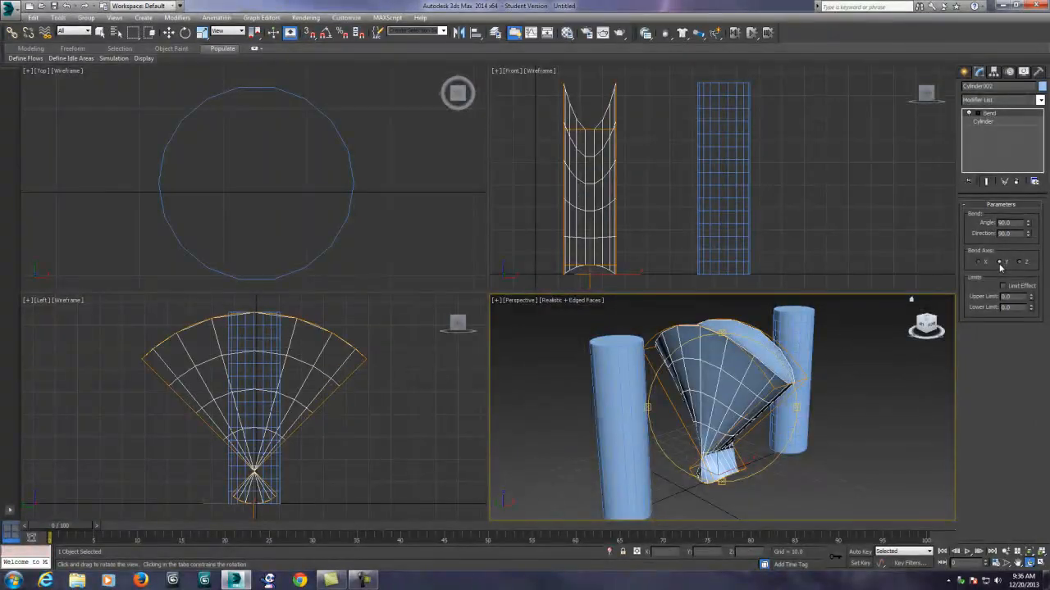
pyautogui.click(977, 261)
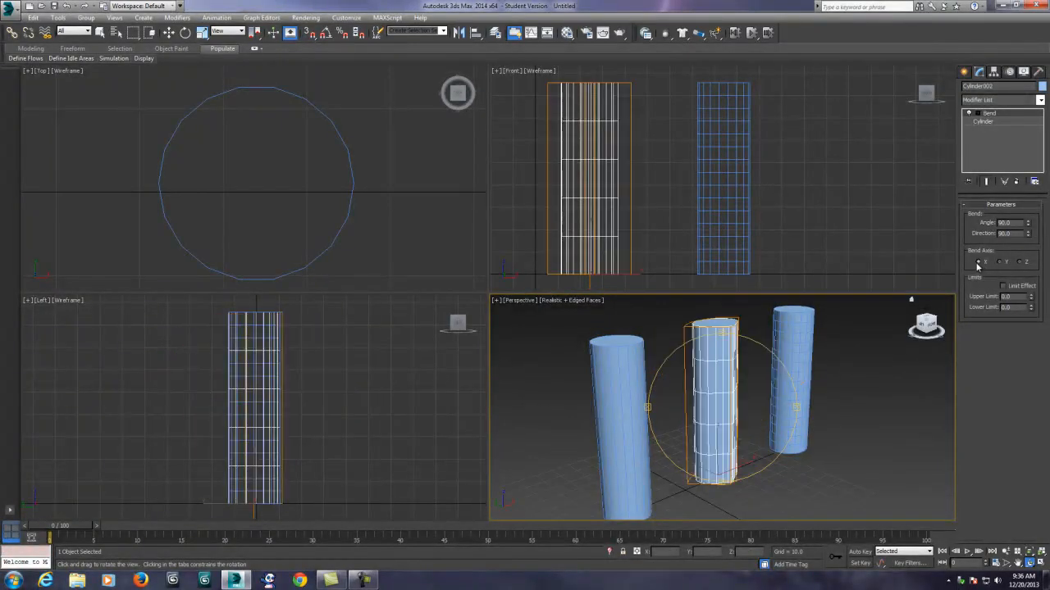
pyautogui.click(1019, 262)
pyautogui.moveTo(775, 389); pyautogui.dragTo(781, 431)
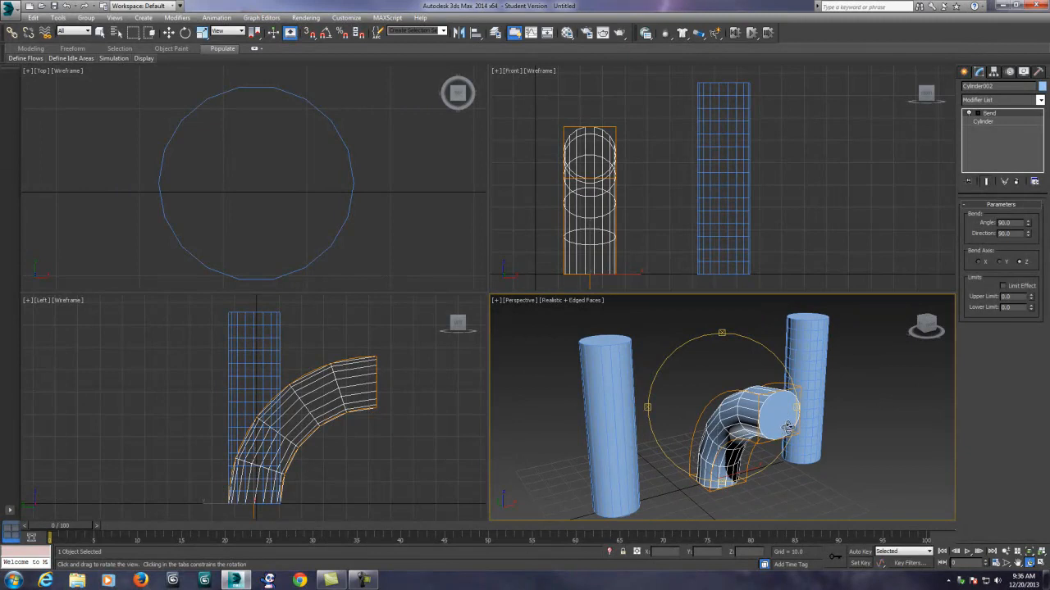
# Step: Add a Bend modifier to the original cylinder with a single height segment
pyautogui.click(169, 32)
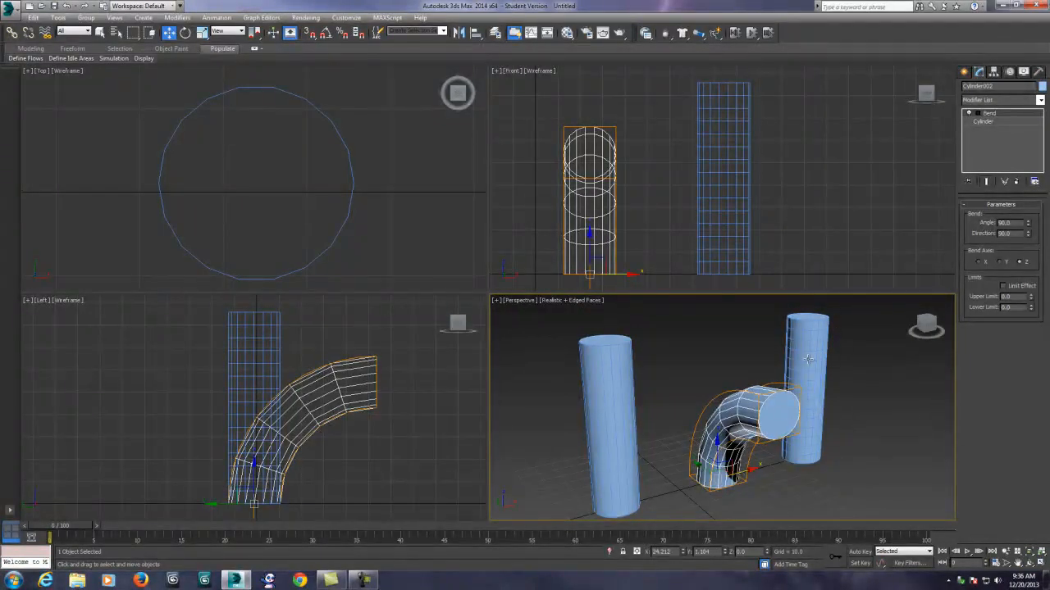
pyautogui.click(616, 393)
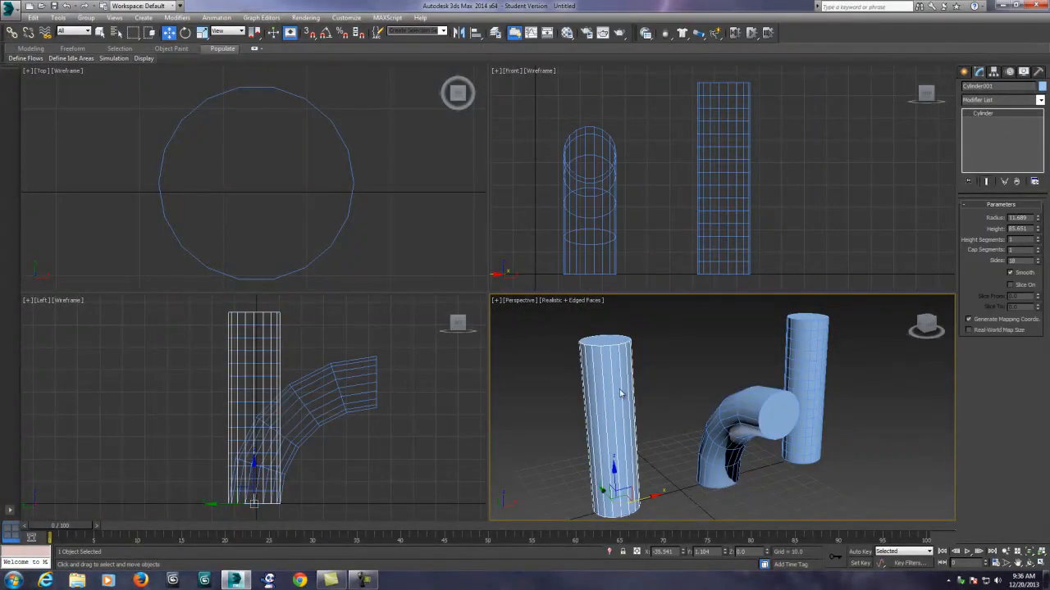
pyautogui.click(1040, 100)
pyautogui.press('b')
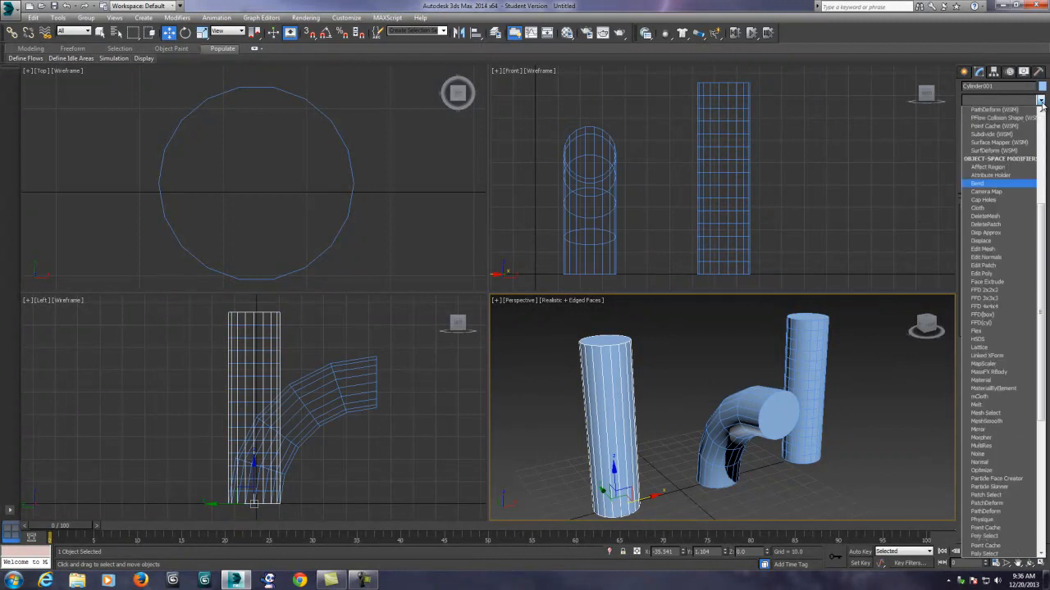
pyautogui.click(986, 113)
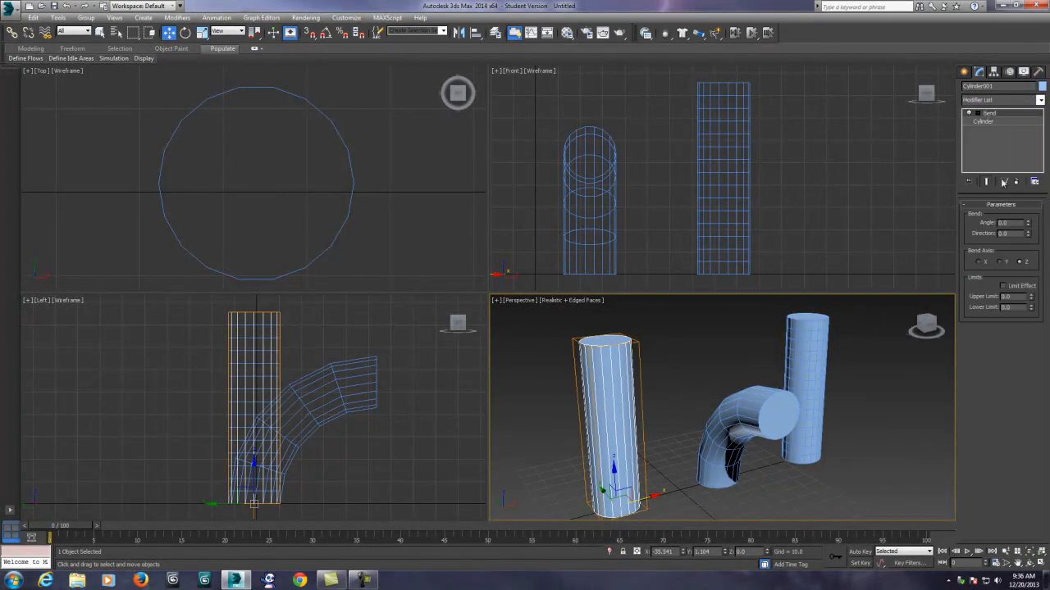
# Step: Set the original cylinder's Bend angle to 90 and its bend direction to 90
pyautogui.moveTo(1008, 223); pyautogui.dragTo(974, 232)
pyautogui.press('Tab')
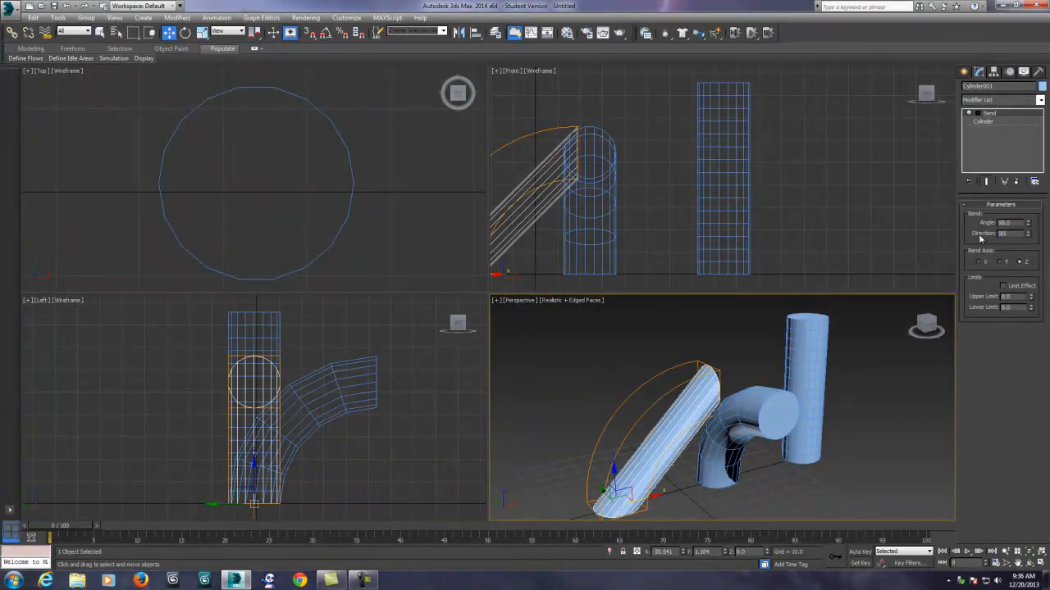
pyautogui.write('90')
pyautogui.press('Return')
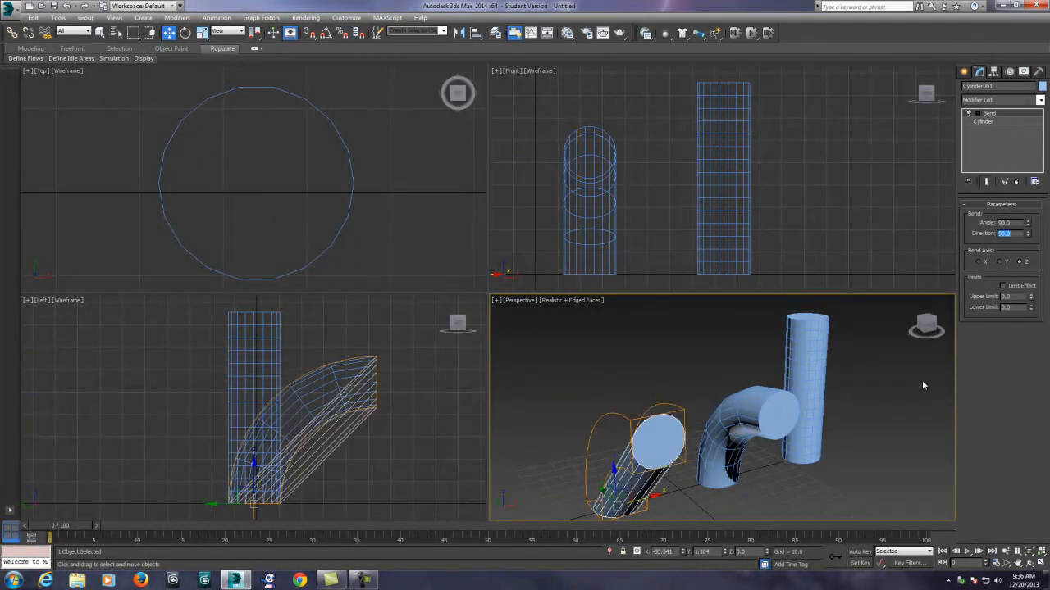
# Step: Compare the shape of the bent original cylinder with the bent middle cylinder from several angles
pyautogui.click(1030, 563)
pyautogui.moveTo(704, 402); pyautogui.dragTo(741, 397)
pyautogui.moveTo(763, 438); pyautogui.dragTo(725, 413, button='middle')
pyautogui.scroll(3, 721, 398)
pyautogui.scroll(-3, 691, 440)
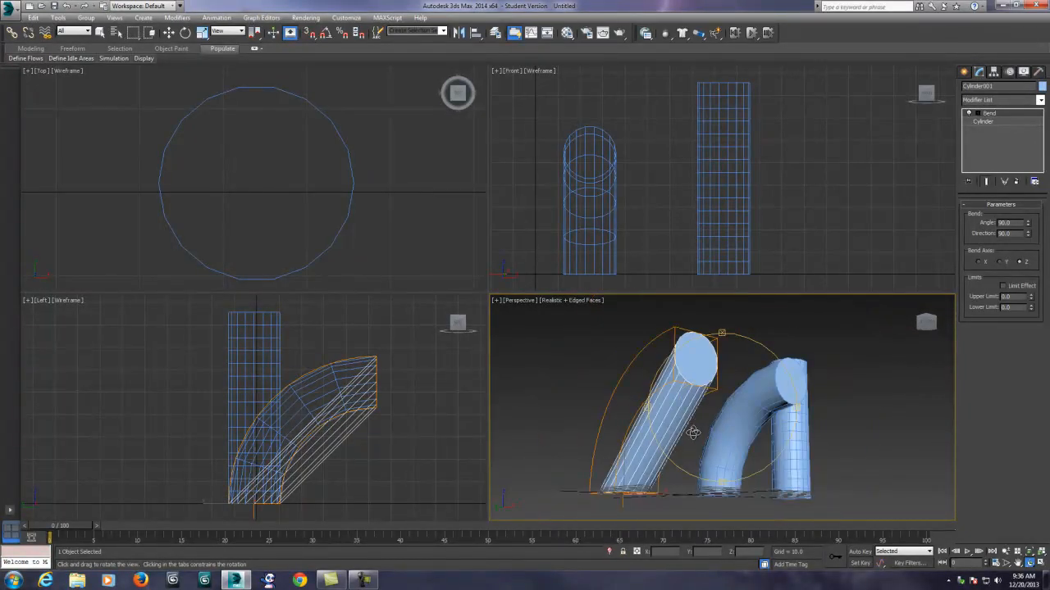
pyautogui.moveTo(693, 432); pyautogui.dragTo(719, 419)
pyautogui.scroll(3, 717, 456)
# Step: Add a Bend modifier to the farthest cylinder copy with 15 height segments
pyautogui.click(168, 32)
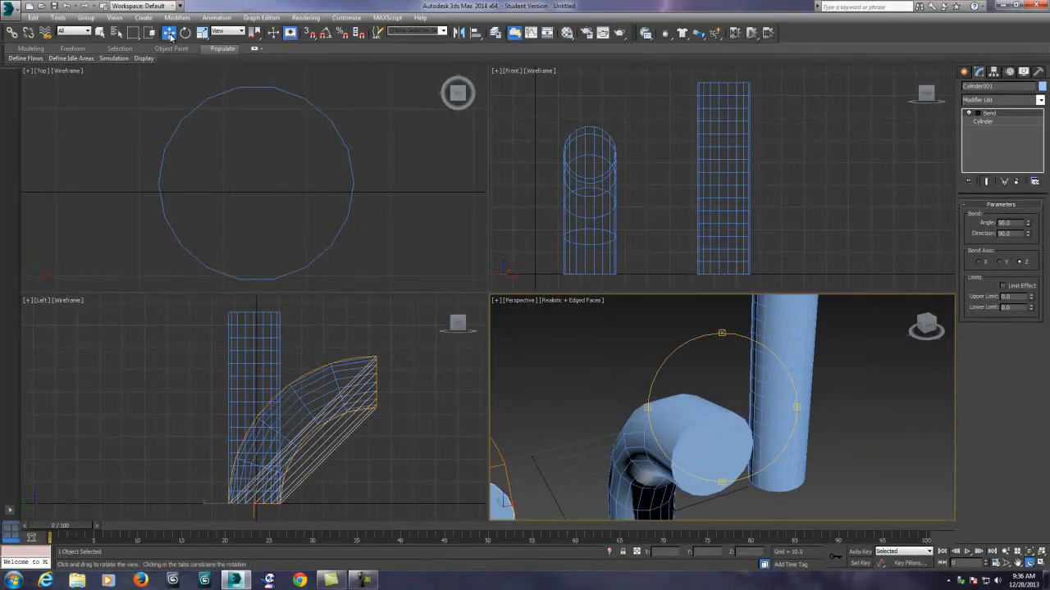
pyautogui.click(800, 377)
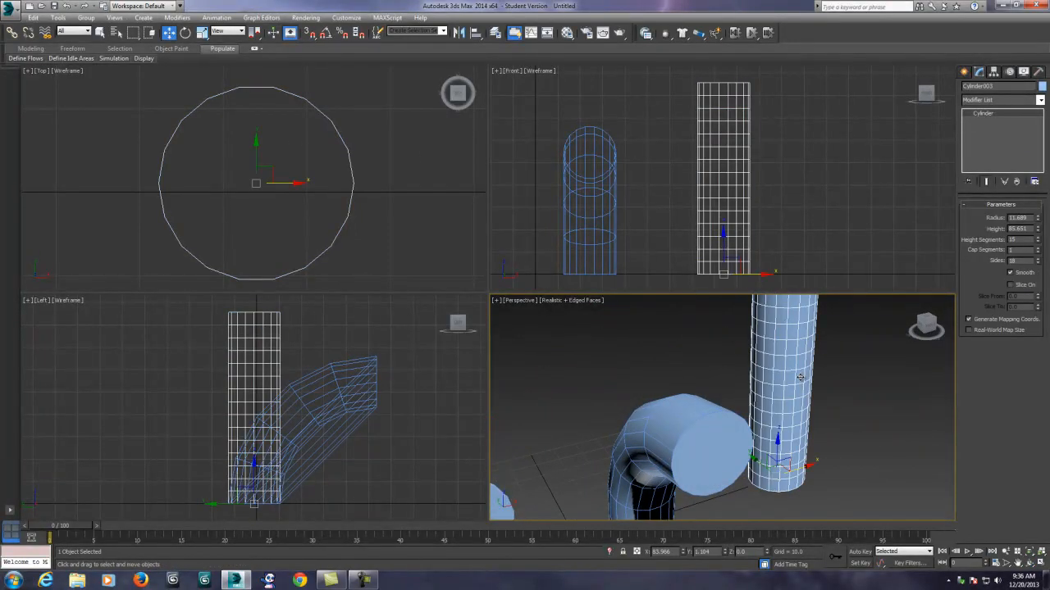
pyautogui.click(1040, 99)
pyautogui.press('b')
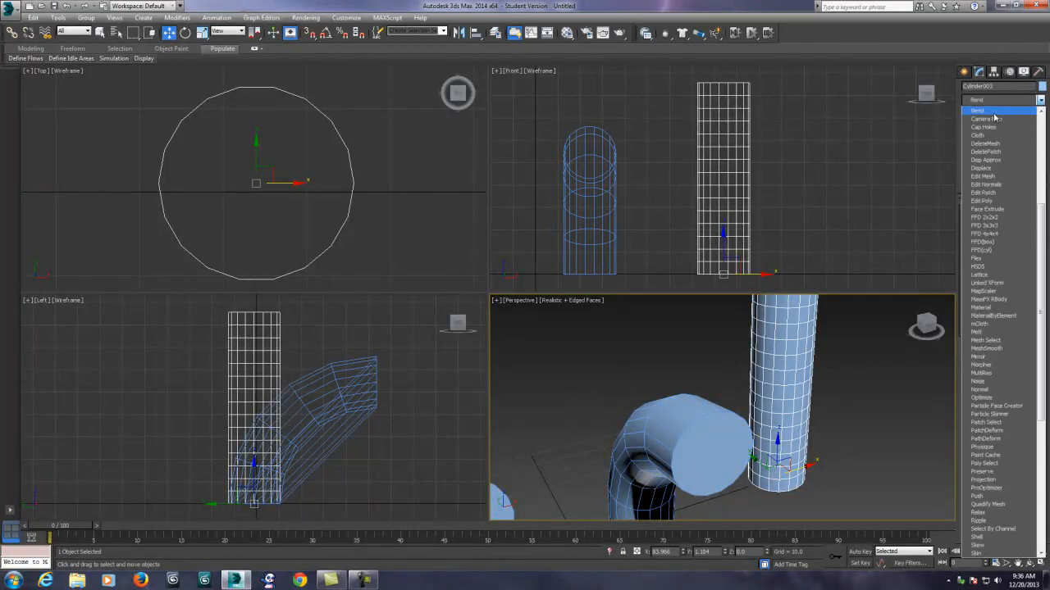
pyautogui.click(988, 116)
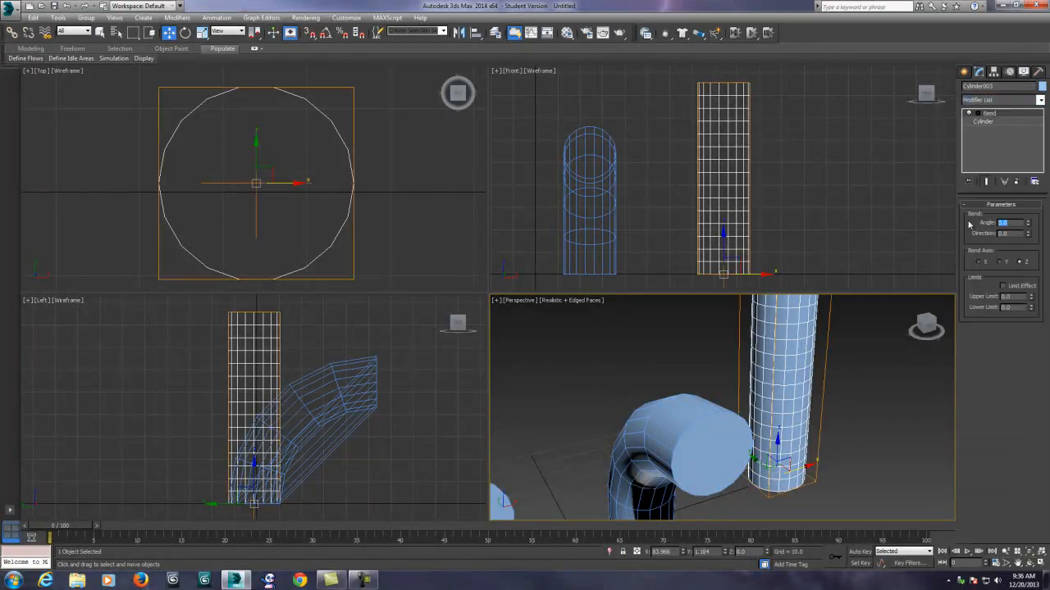
# Step: Set the farthest cylinder's Bend angle to 90 and direction to 90, and compare it with the other two bent cylinders
pyautogui.write('90')
pyautogui.press('Tab')
pyautogui.write('9')
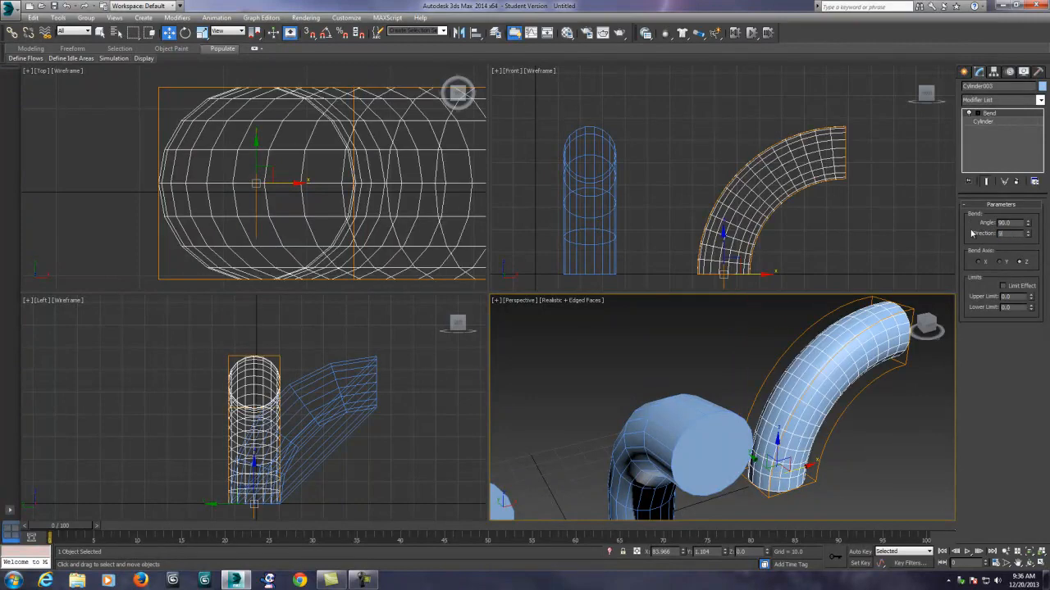
pyautogui.write('0')
pyautogui.press('Return')
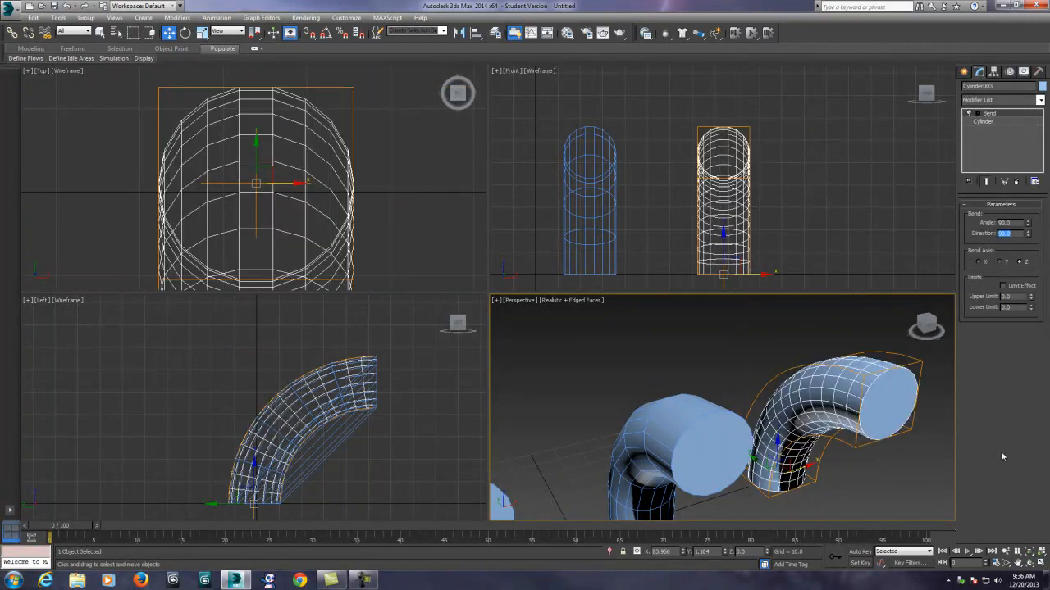
pyautogui.click(1030, 562)
pyautogui.moveTo(804, 410); pyautogui.dragTo(683, 427)
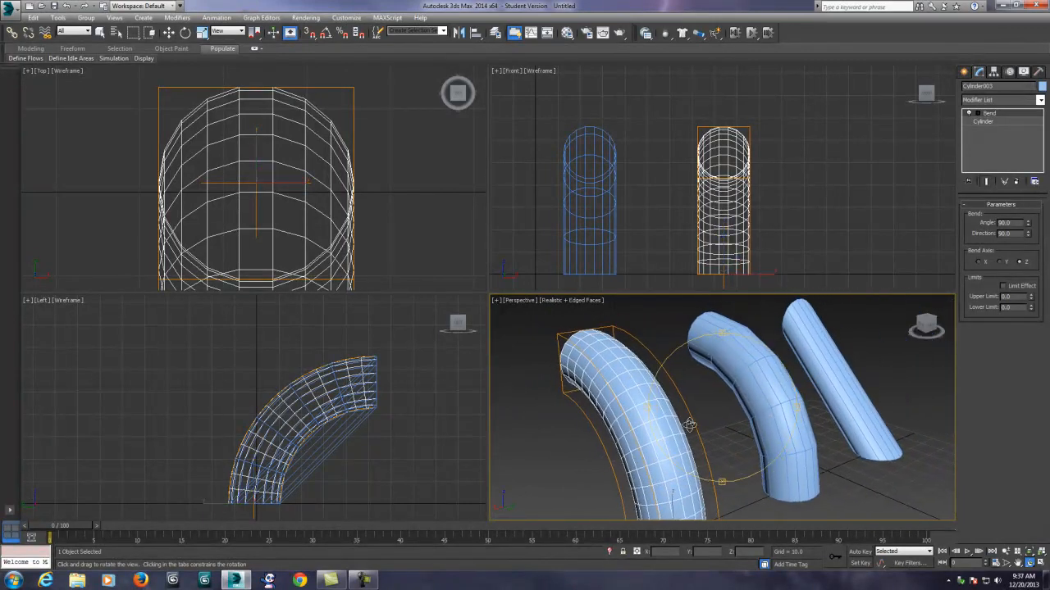
# Step: Render the perspective view to compare the three bent cylinders, and close the rendered image
pyautogui.click(616, 35)
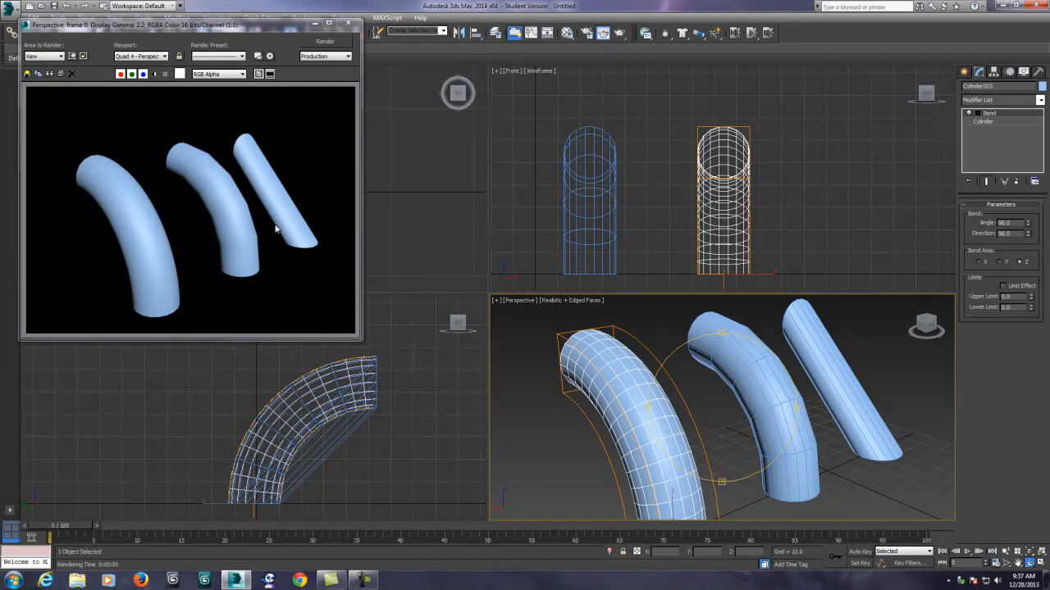
pyautogui.click(348, 23)
pyautogui.scroll(-3, 713, 389)
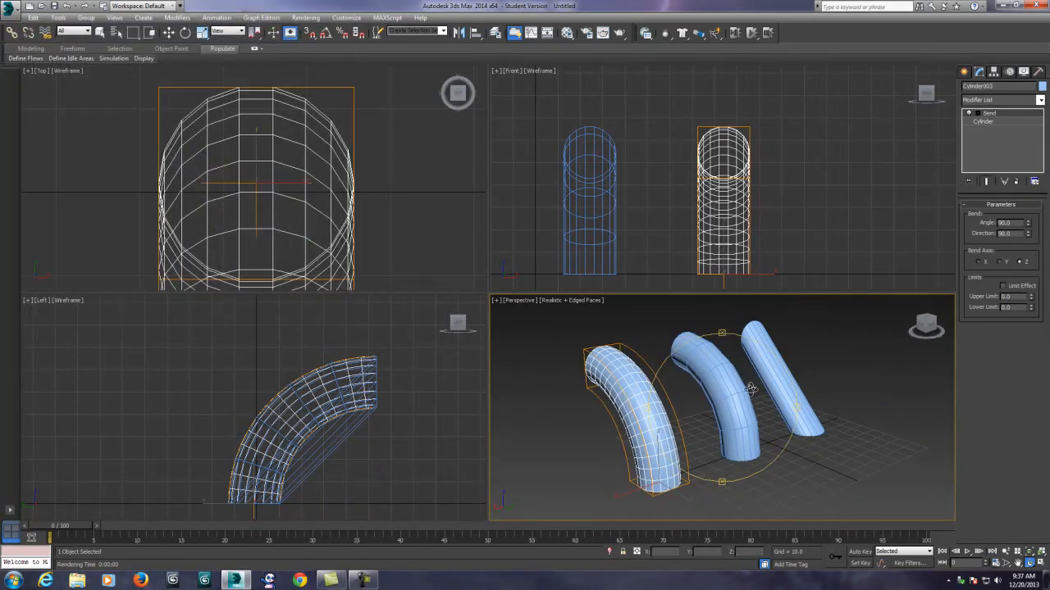
pyautogui.moveTo(750, 390); pyautogui.dragTo(719, 416, button='middle')
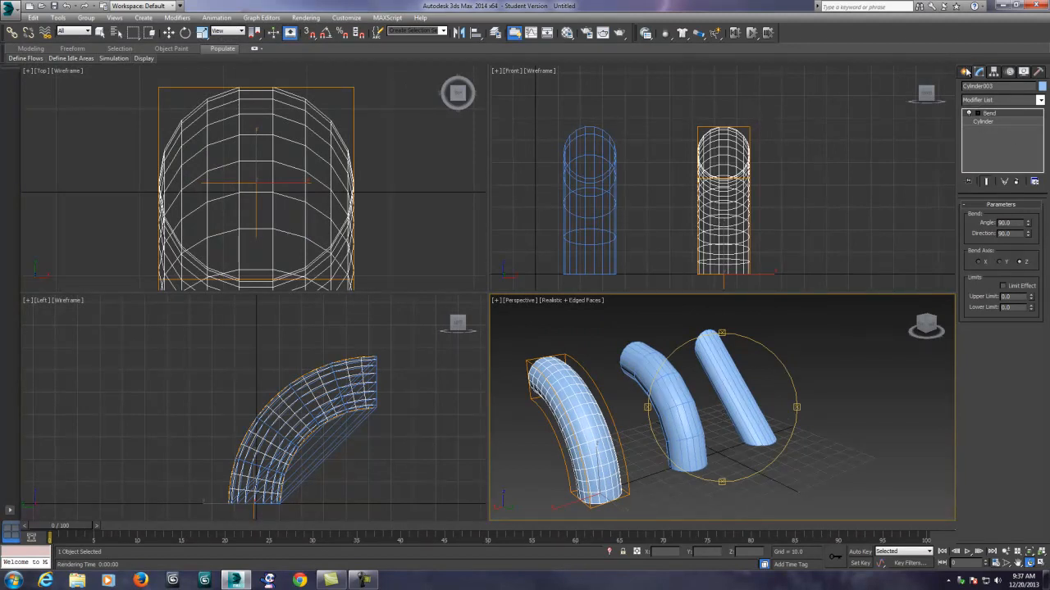
# Step: Examine the surface smoothness and segment edges of the three bent cylinders from several angles
pyautogui.click(966, 72)
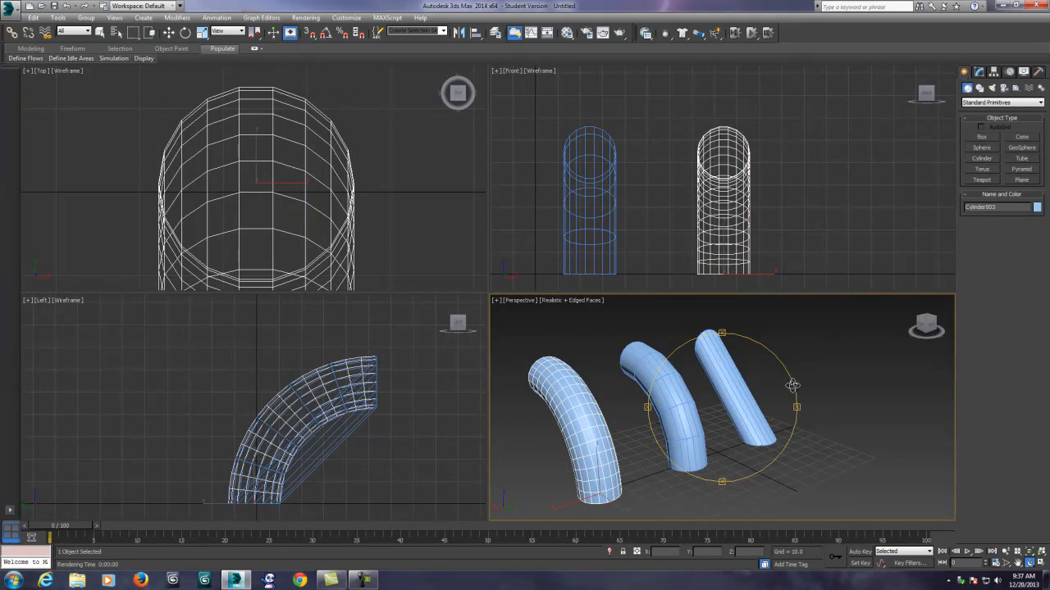
pyautogui.keyDown('alt'); pyautogui.moveTo(725, 428); pyautogui.dragTo(698, 428, button='middle'); pyautogui.keyUp('alt')
pyautogui.scroll(4, 698, 428)
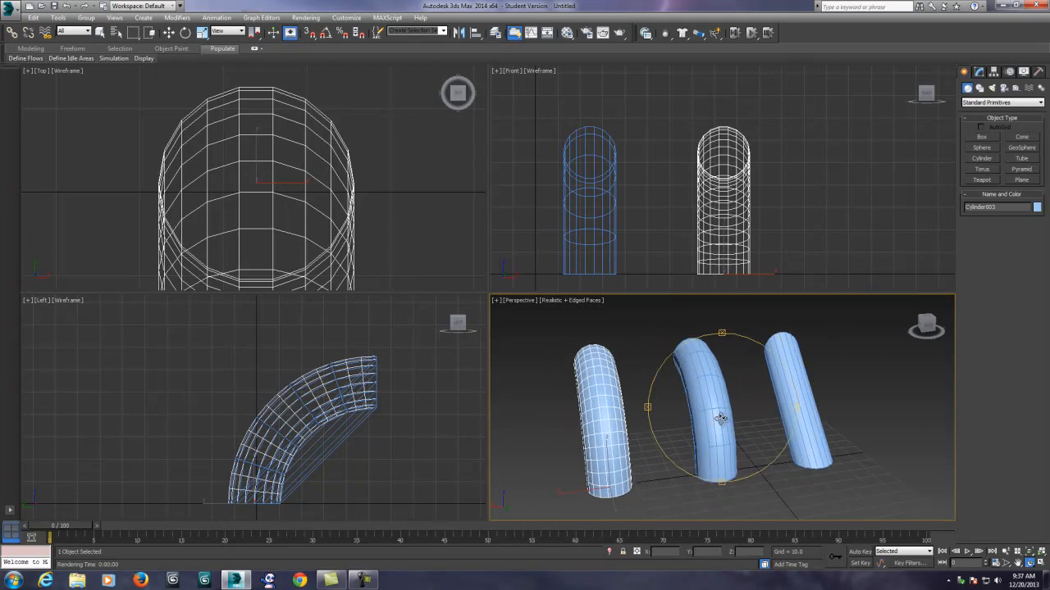
pyautogui.scroll(-2, 741, 417)
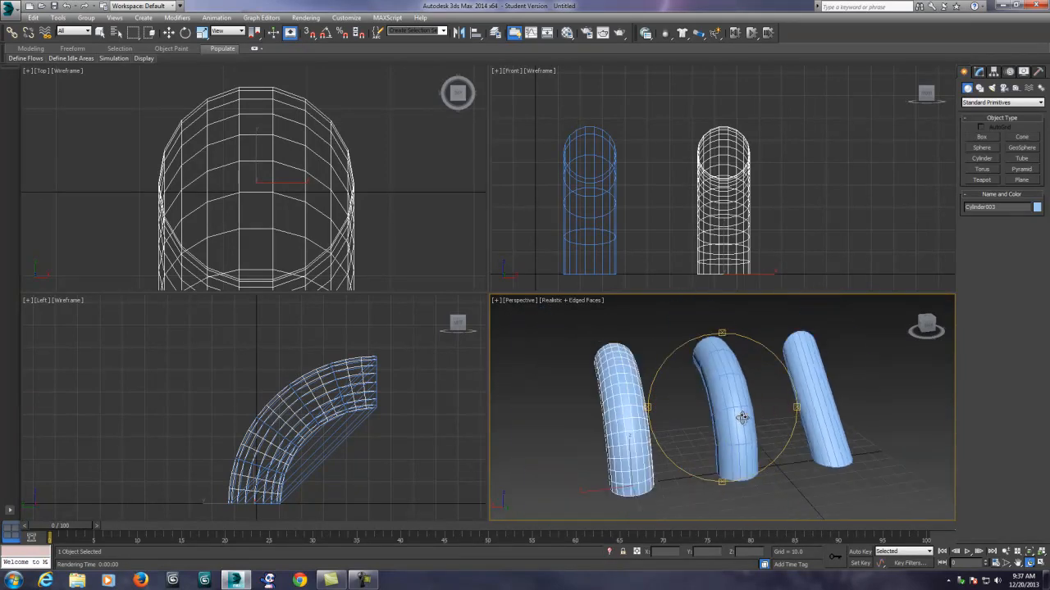
pyautogui.keyDown('alt'); pyautogui.moveTo(741, 417); pyautogui.dragTo(707, 382, button='middle'); pyautogui.keyUp('alt')
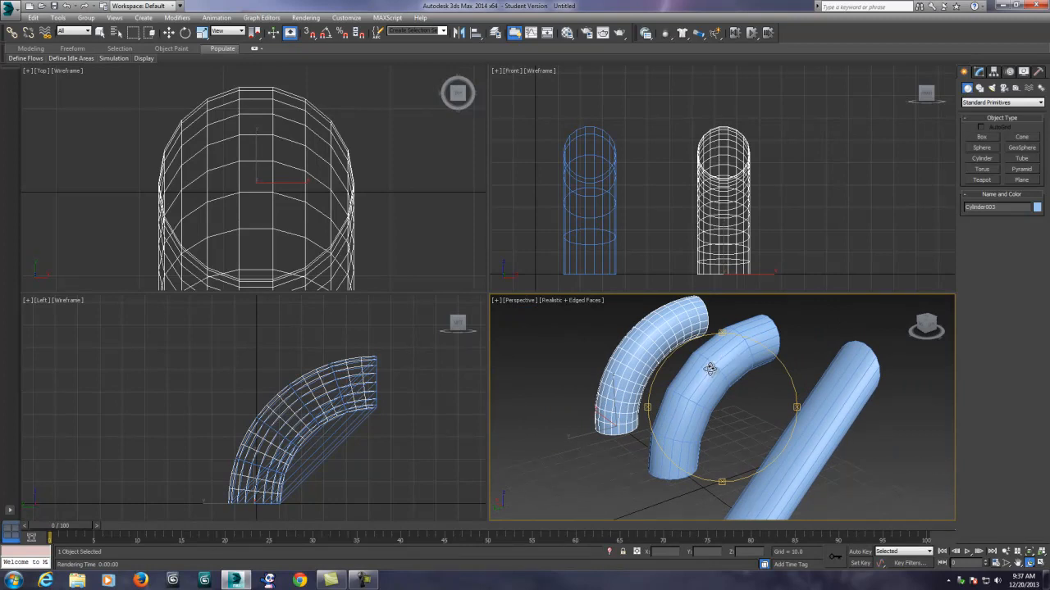
pyautogui.keyDown('alt'); pyautogui.moveTo(750, 443); pyautogui.dragTo(748, 445, button='middle'); pyautogui.keyUp('alt')
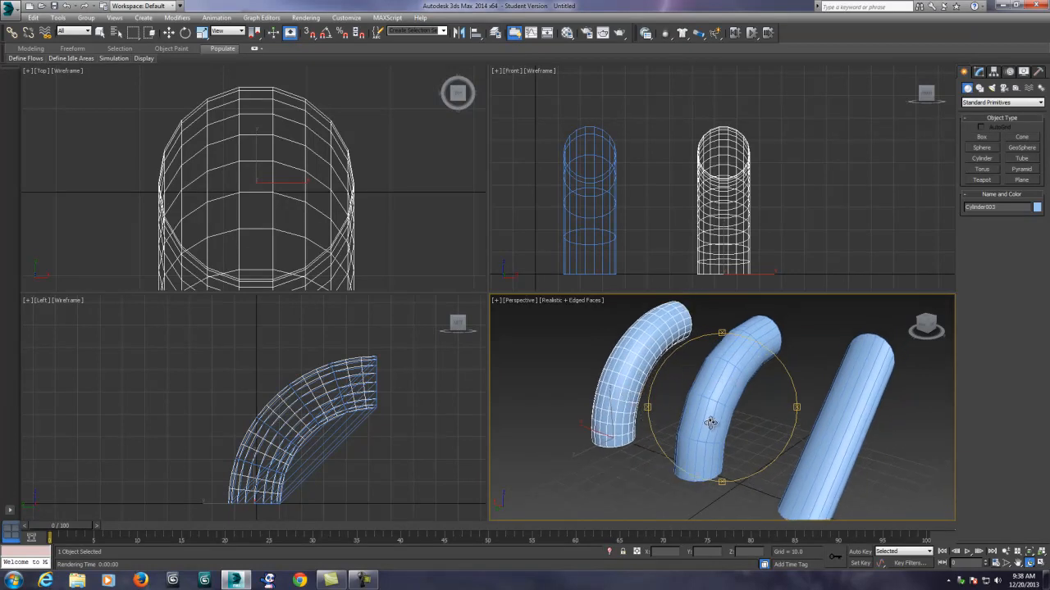
pyautogui.keyDown('alt'); pyautogui.moveTo(755, 410); pyautogui.dragTo(754, 410, button='middle'); pyautogui.keyUp('alt')
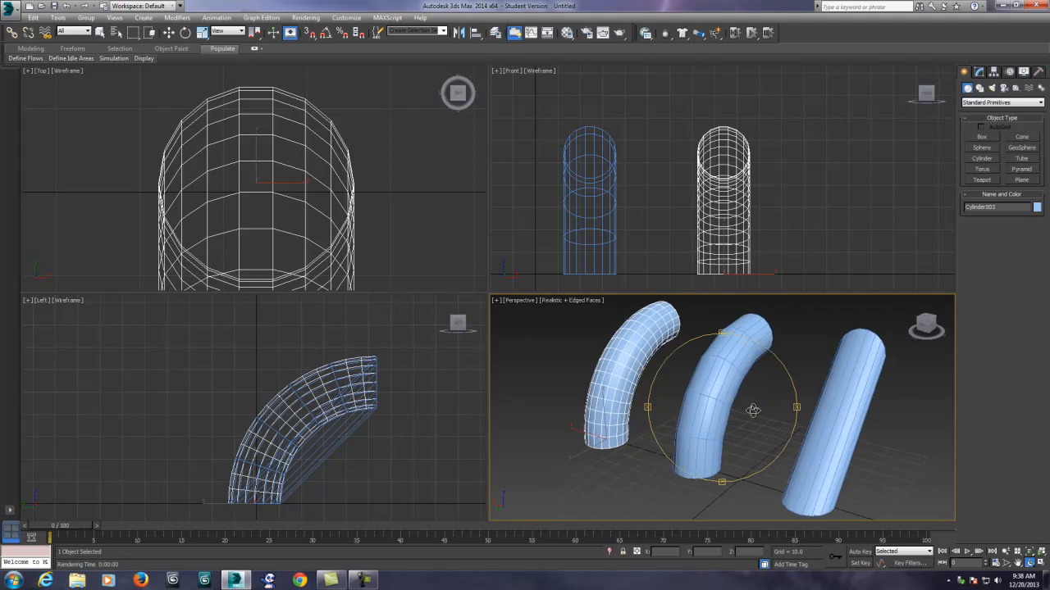
# Step: Set the base height of the 15-segment bent cylinder to 100 beneath its Bend modifier
pyautogui.click(980, 72)
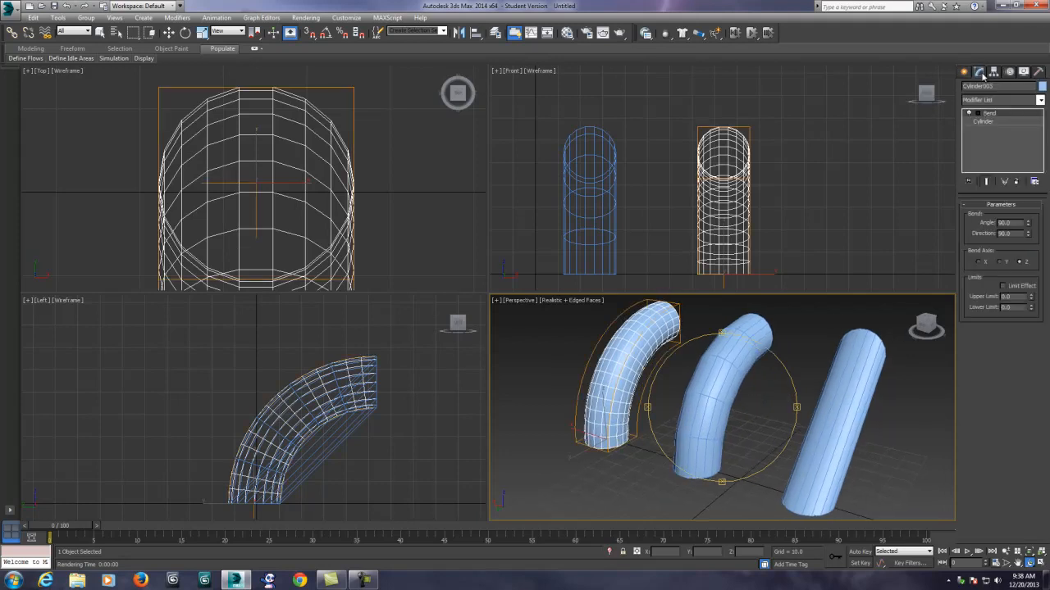
pyautogui.keyDown('alt'); pyautogui.moveTo(755, 316); pyautogui.dragTo(809, 263, button='middle'); pyautogui.keyUp('alt')
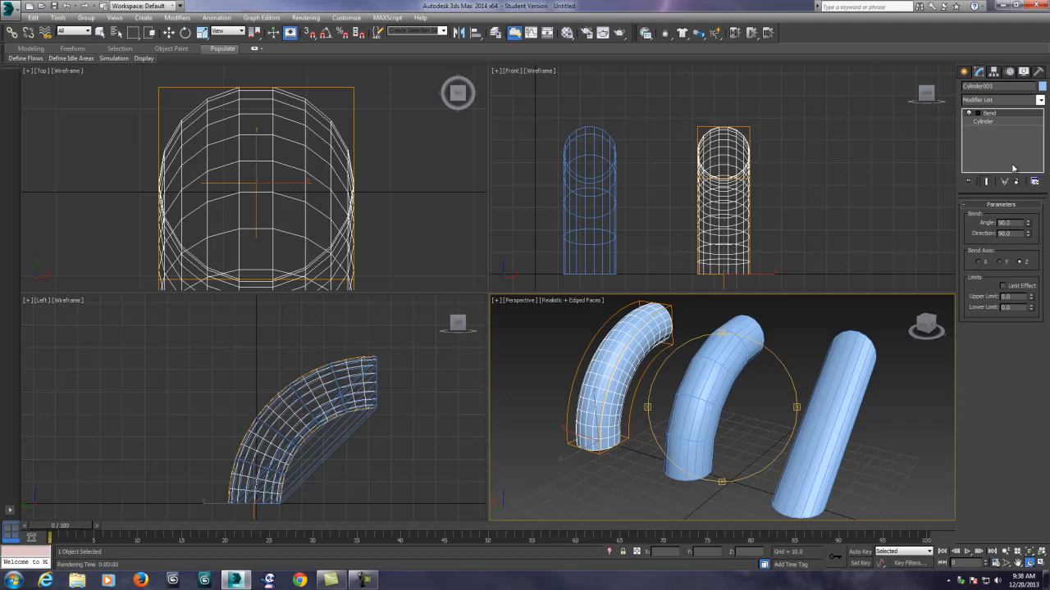
pyautogui.click(984, 122)
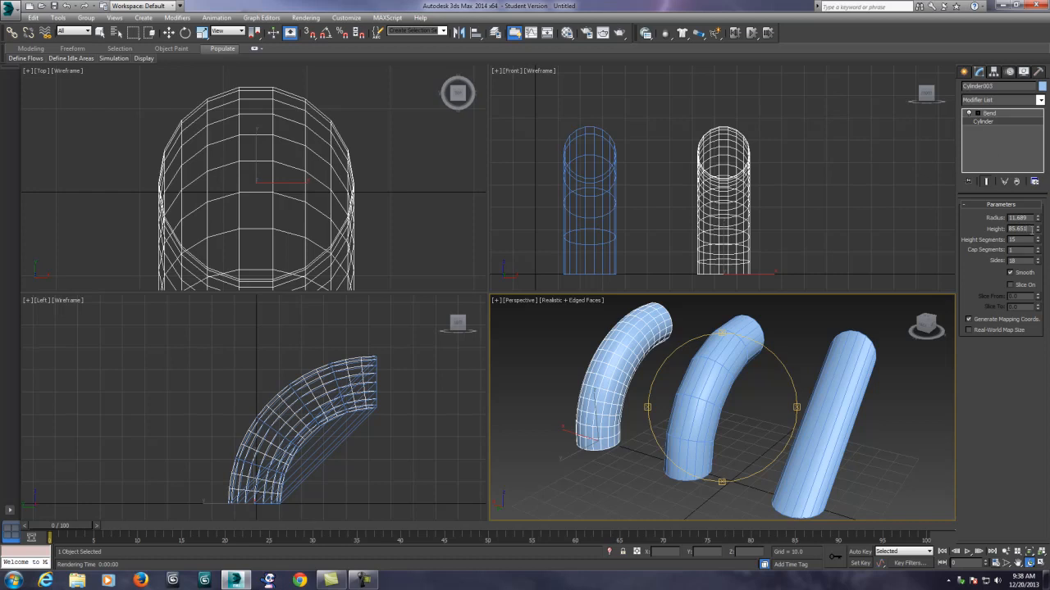
pyautogui.doubleClick(1030, 229)
pyautogui.write('100.0')
pyautogui.press('Return')
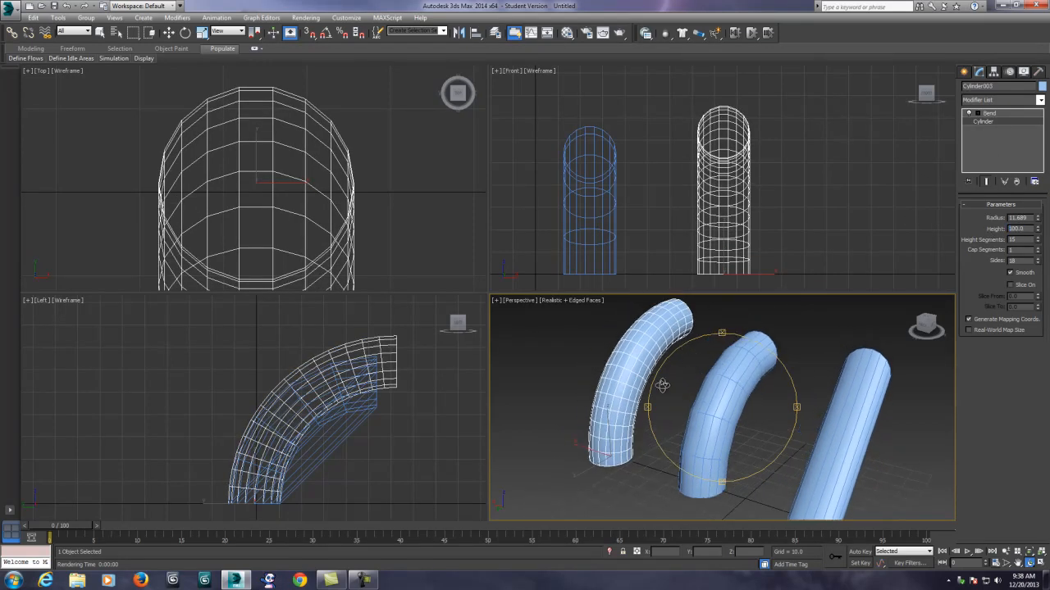
pyautogui.moveTo(707, 320); pyautogui.dragTo(703, 335)
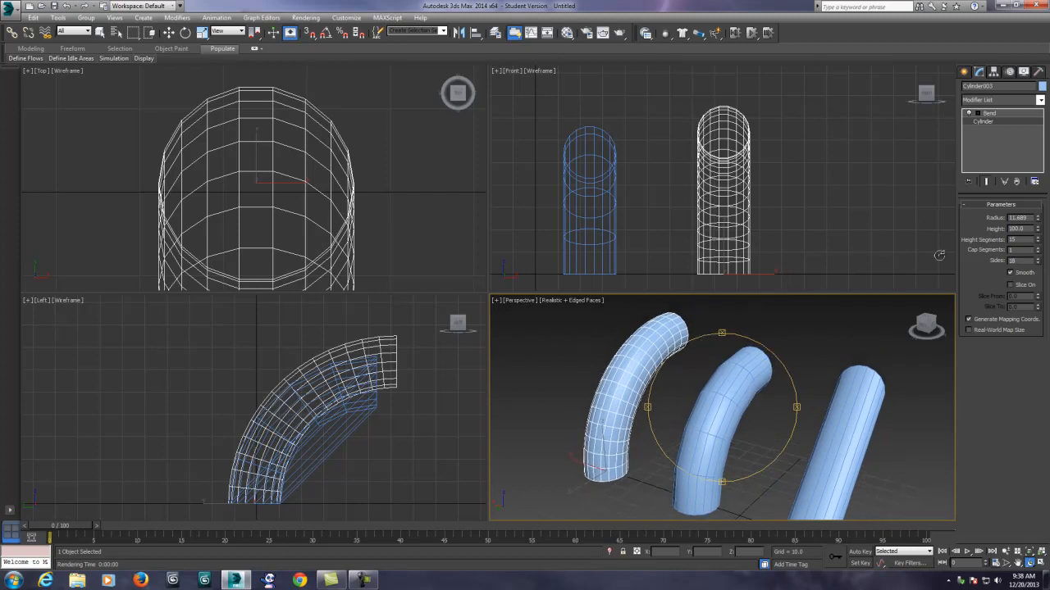
# Step: Set the middle bent cylinder's height segments to 10 and deselect it
pyautogui.press('w')
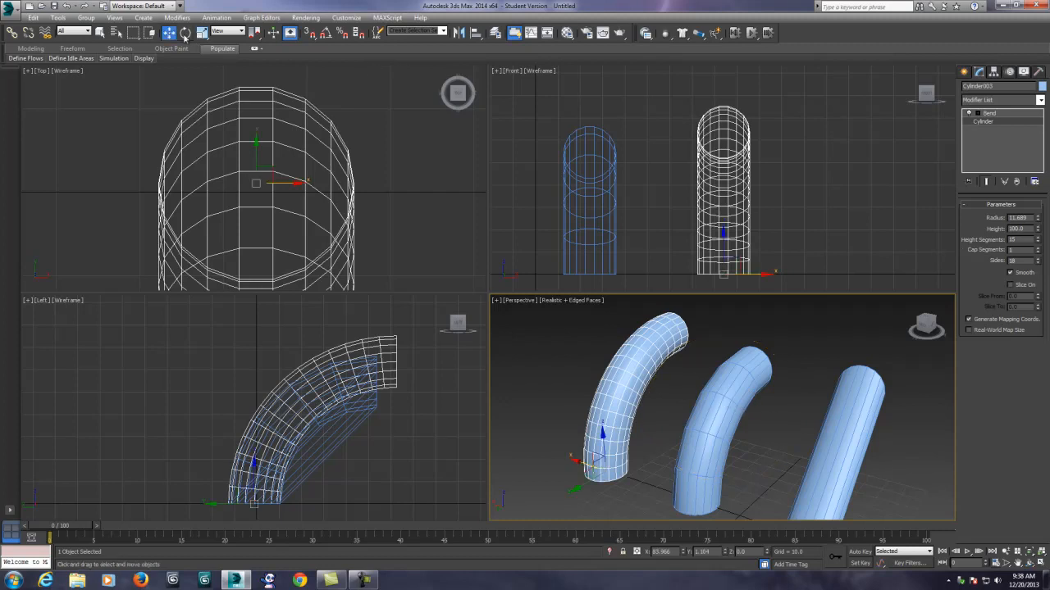
pyautogui.click(716, 406)
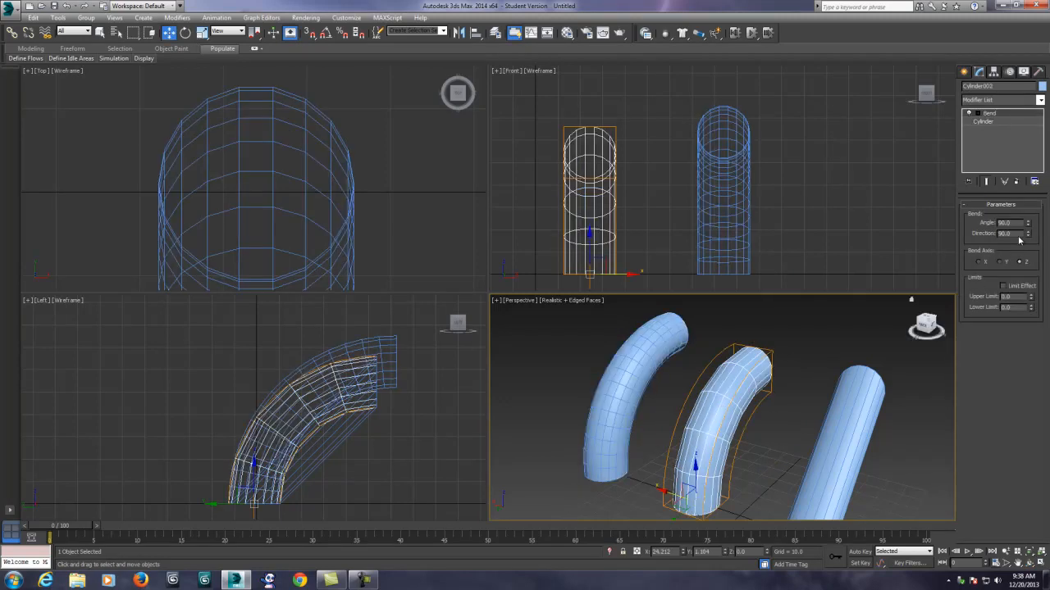
pyautogui.click(983, 123)
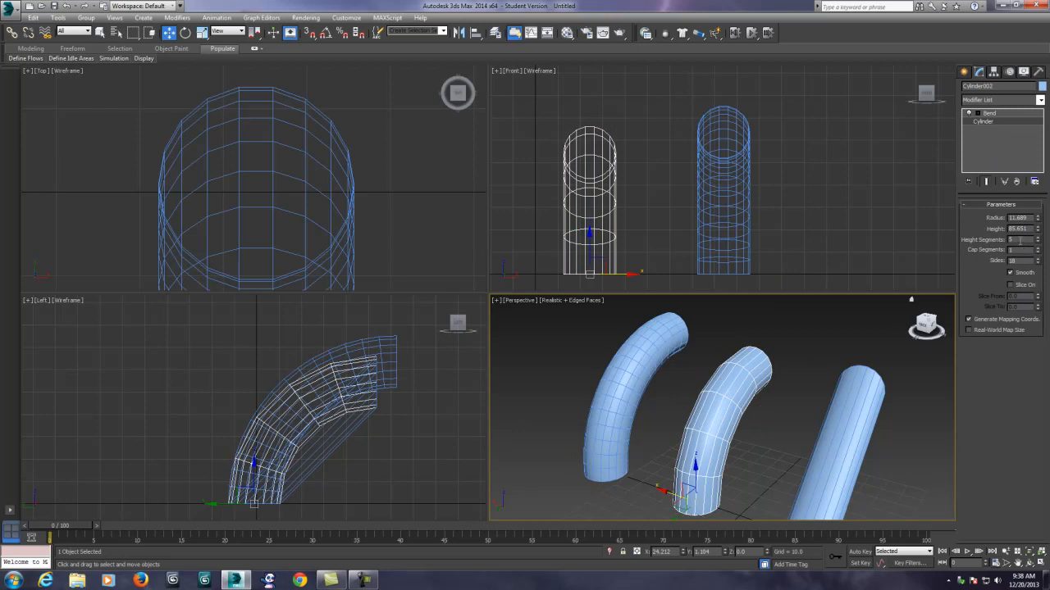
pyautogui.write('10')
pyautogui.press('Return')
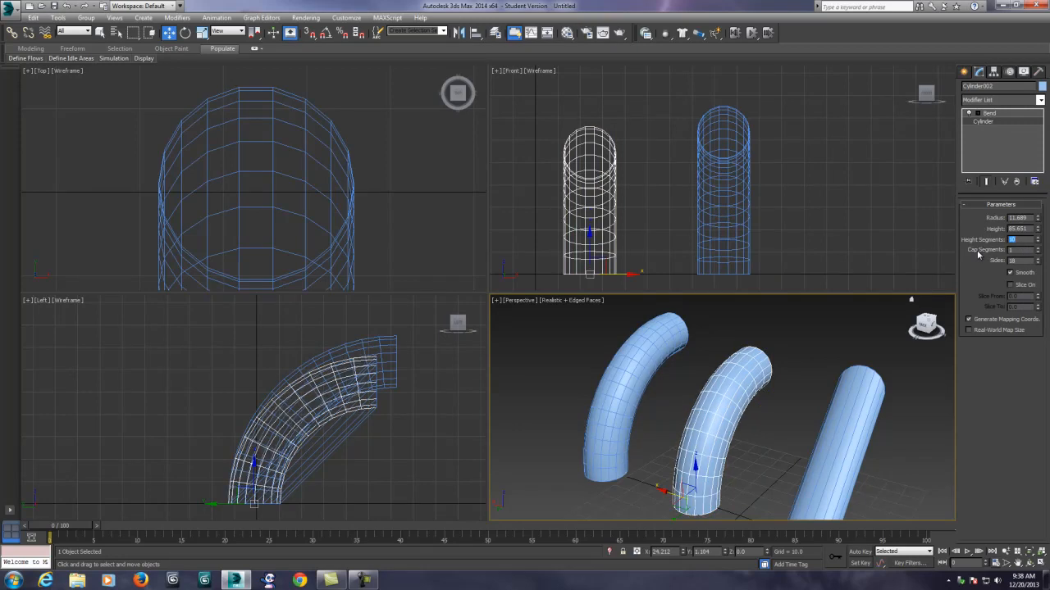
pyautogui.keyDown('alt'); pyautogui.moveTo(707, 369); pyautogui.dragTo(738, 429, button='middle'); pyautogui.keyUp('alt')
pyautogui.click(737, 429)
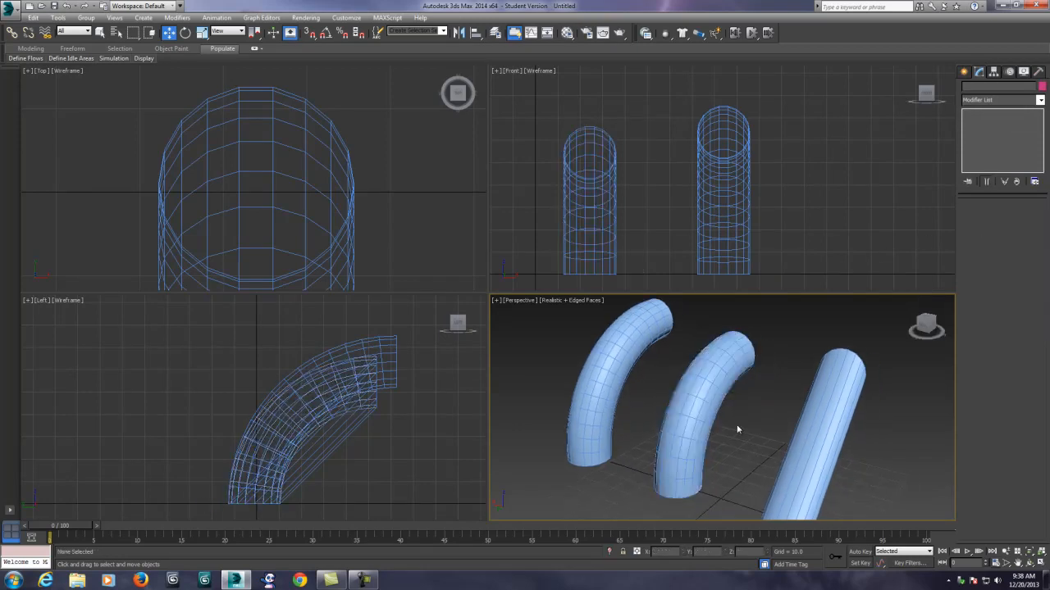
# Step: Select all three bent cylinders in the front view and delete them
pyautogui.scroll(-3, 737, 429)
pyautogui.scroll(3, 740, 429)
pyautogui.scroll(-3, 738, 204)
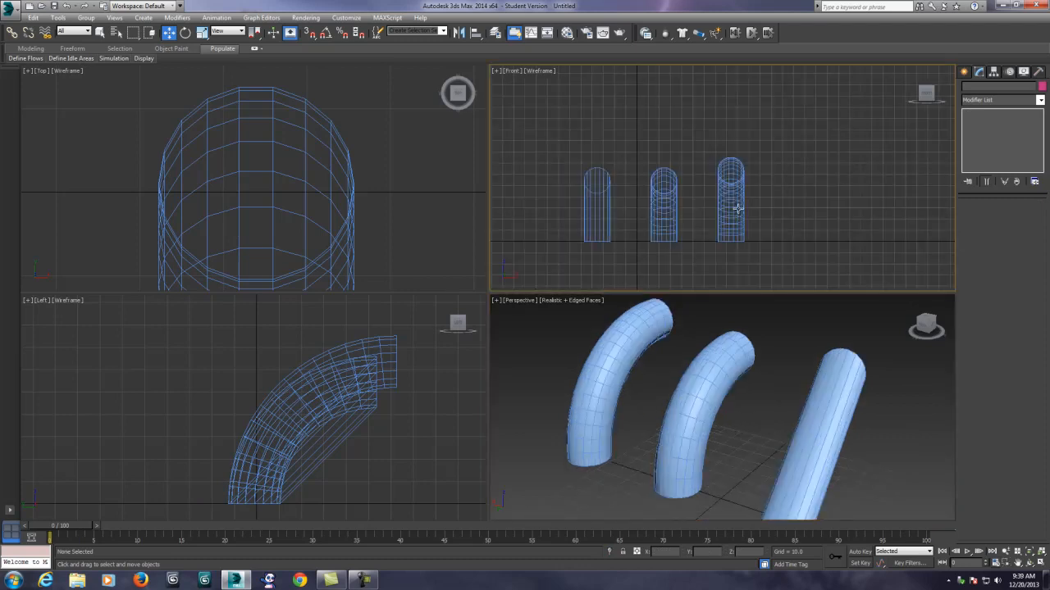
pyautogui.moveTo(734, 206); pyautogui.dragTo(748, 225, button='middle')
pyautogui.moveTo(647, 208); pyautogui.dragTo(601, 208)
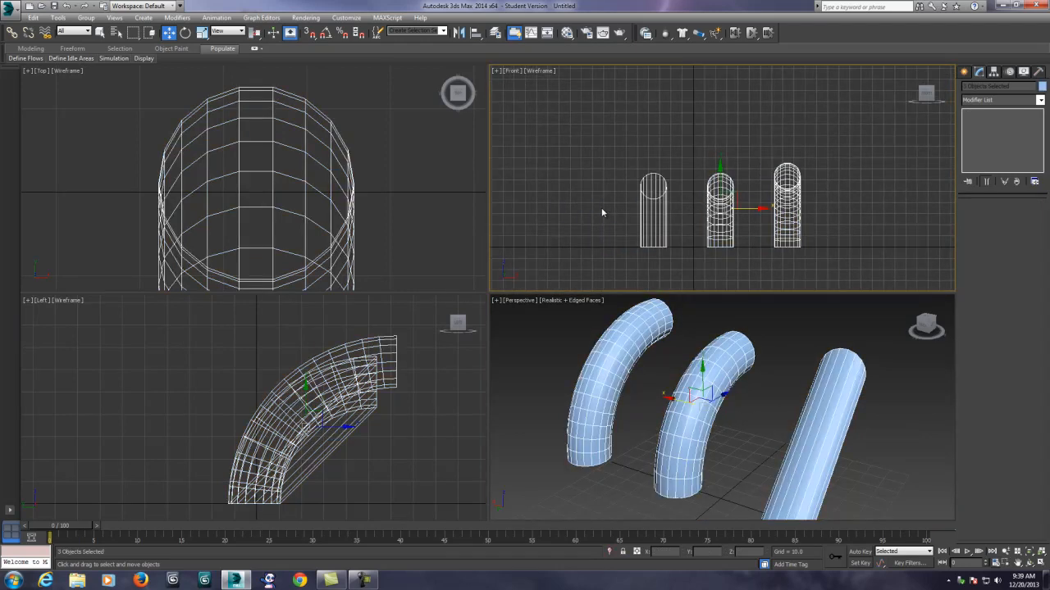
pyautogui.press('Delete')
pyautogui.middleClick(695, 328)
pyautogui.scroll(-2, 705, 406)
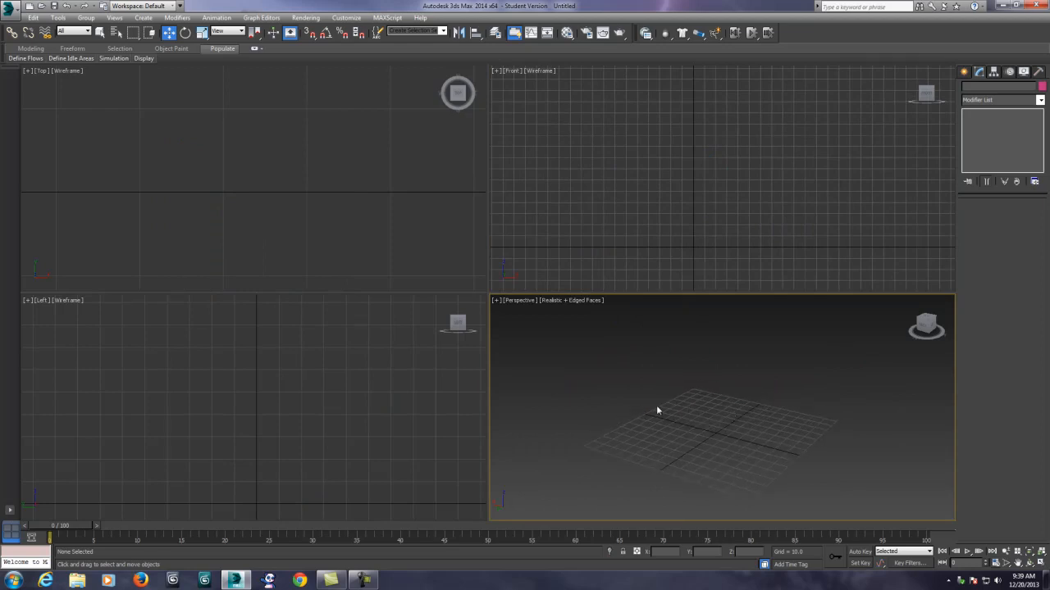
# Step: Create a tall box in the top view, about 8.3 long, 9.5 wide and 26.6 high
pyautogui.click(965, 72)
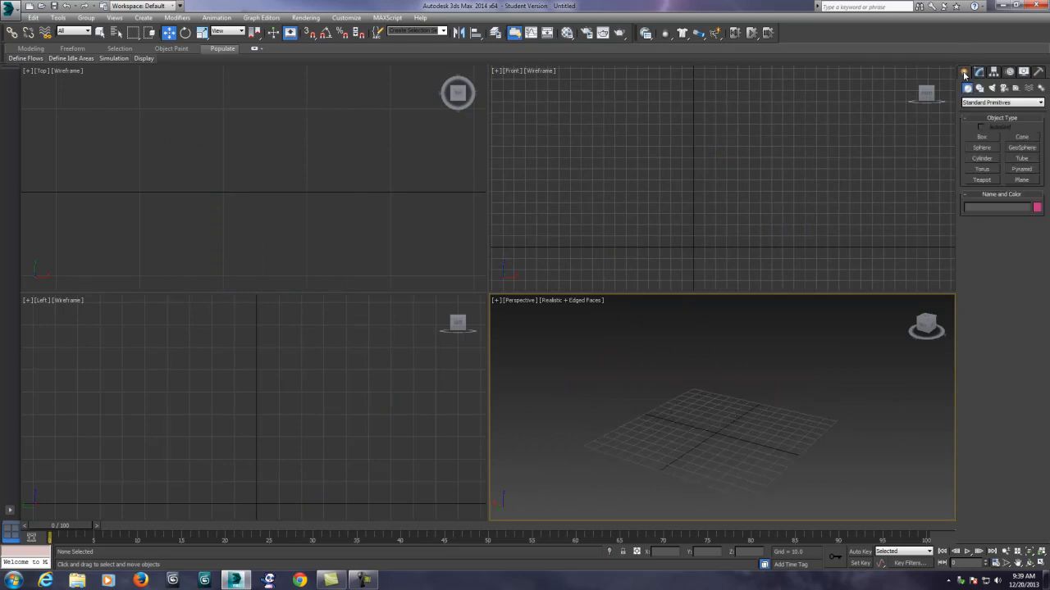
pyautogui.click(984, 138)
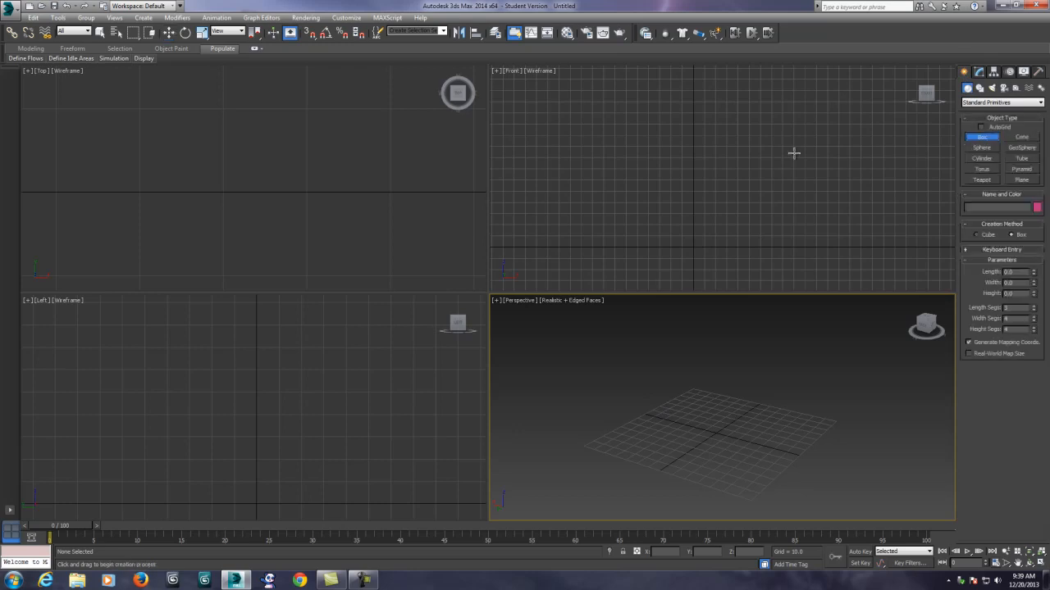
pyautogui.moveTo(208, 164); pyautogui.dragTo(286, 234)
pyautogui.click(255, 45)
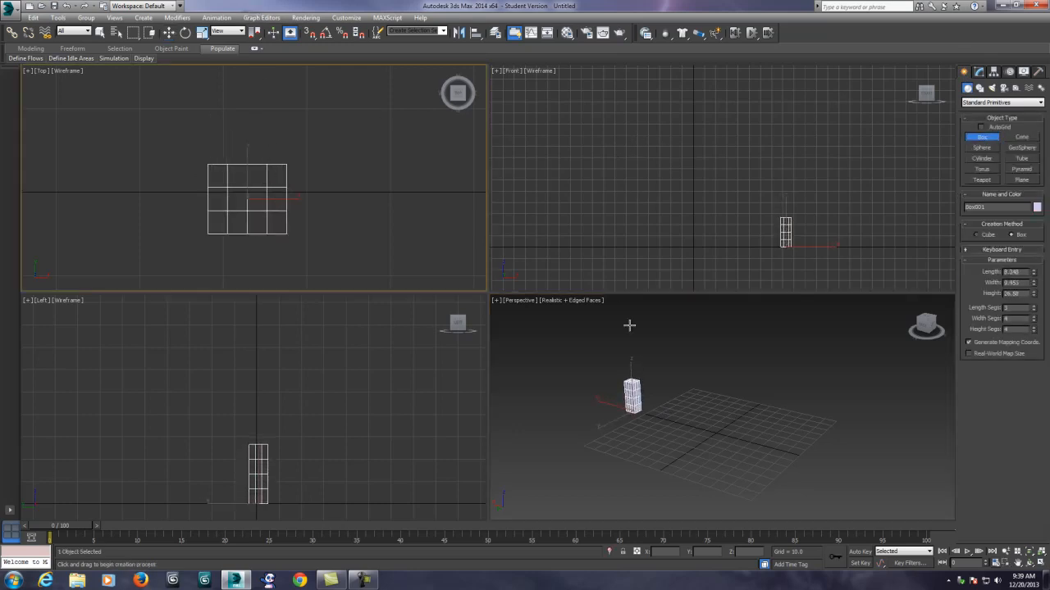
pyautogui.scroll(8, 682, 369)
pyautogui.scroll(3, 683, 363)
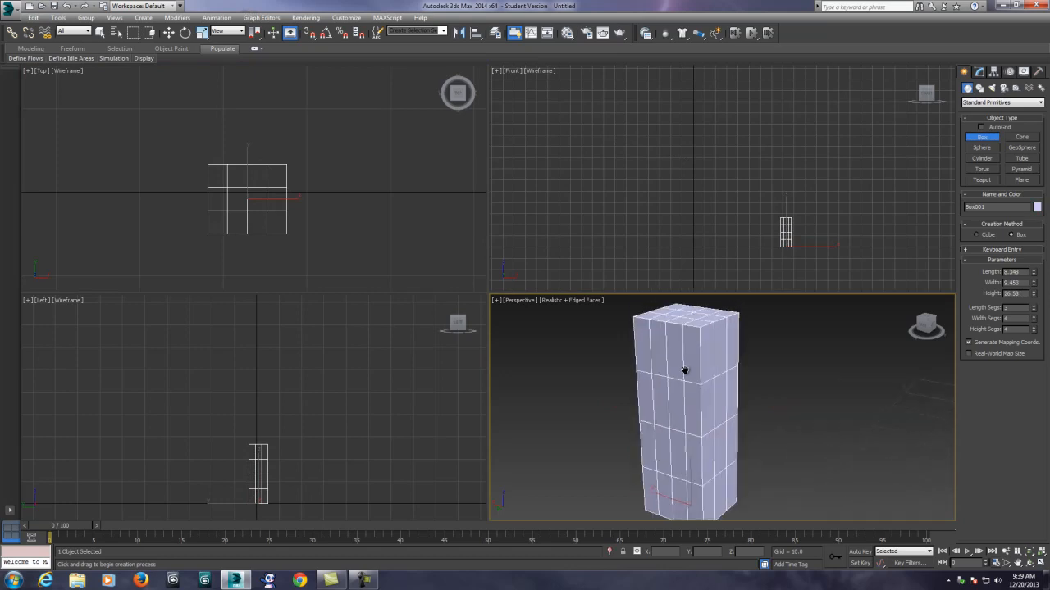
pyautogui.scroll(-4, 684, 367)
pyautogui.scroll(4, 689, 373)
pyautogui.scroll(-3, 691, 377)
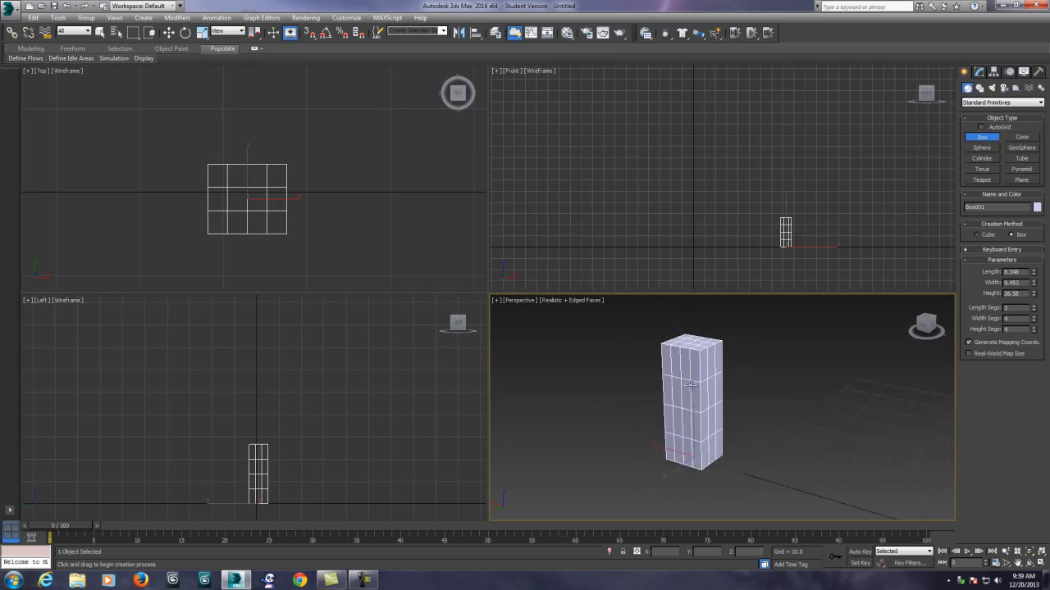
# Step: Clone the box as a copy about 21.7 units away along the X axis
pyautogui.click(168, 32)
pyautogui.moveTo(312, 186); pyautogui.dragTo(213, 142, button='middle')
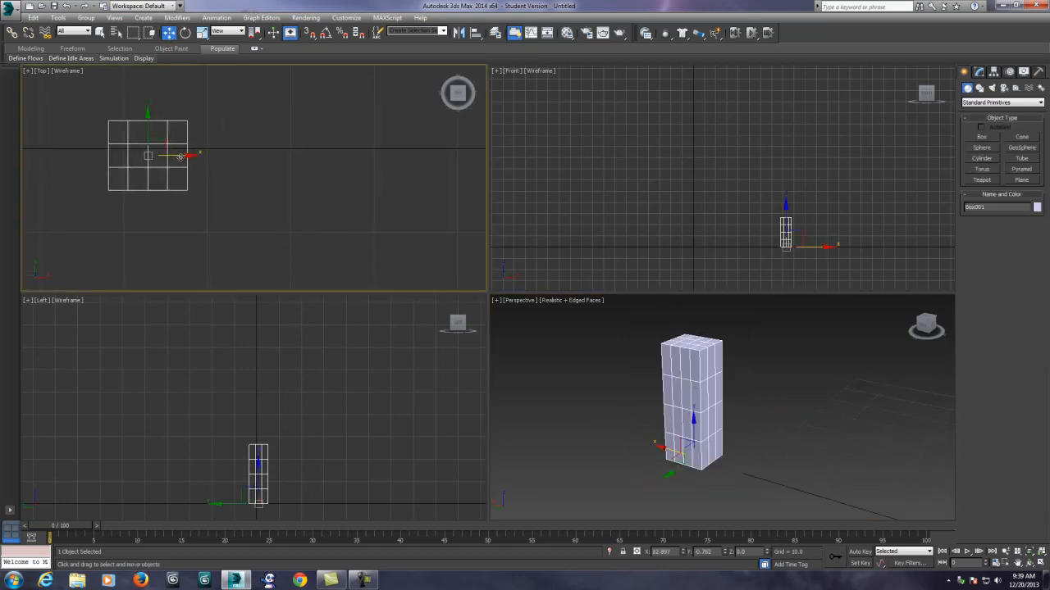
pyautogui.keyDown('shift'); pyautogui.moveTo(181, 156); pyautogui.dragTo(361, 155); pyautogui.keyUp('shift')
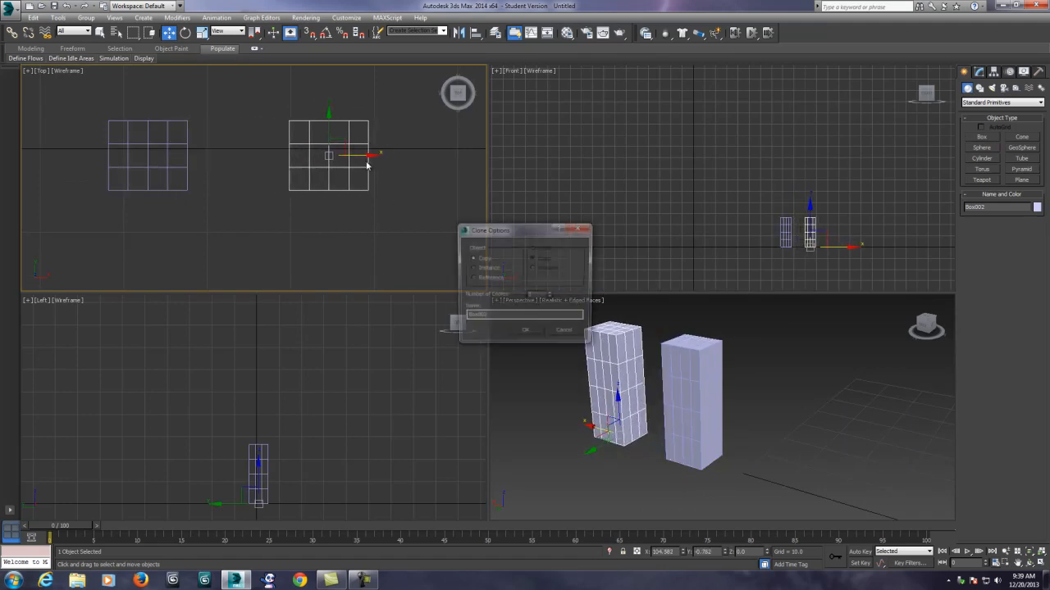
pyautogui.click(526, 333)
# Step: Set the original box's length, width and height segments to 1
pyautogui.click(691, 400)
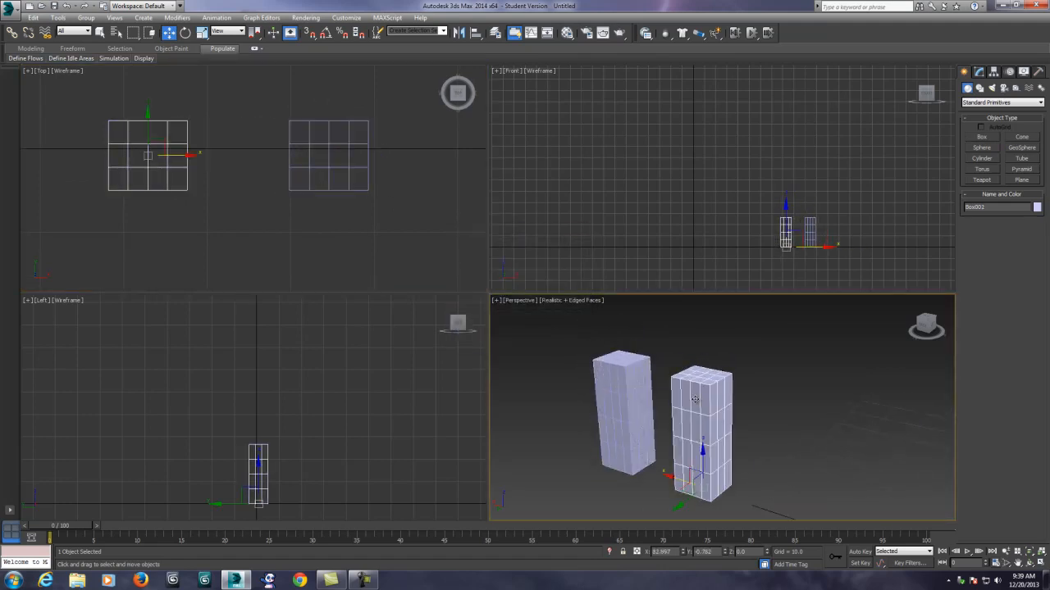
pyautogui.click(979, 71)
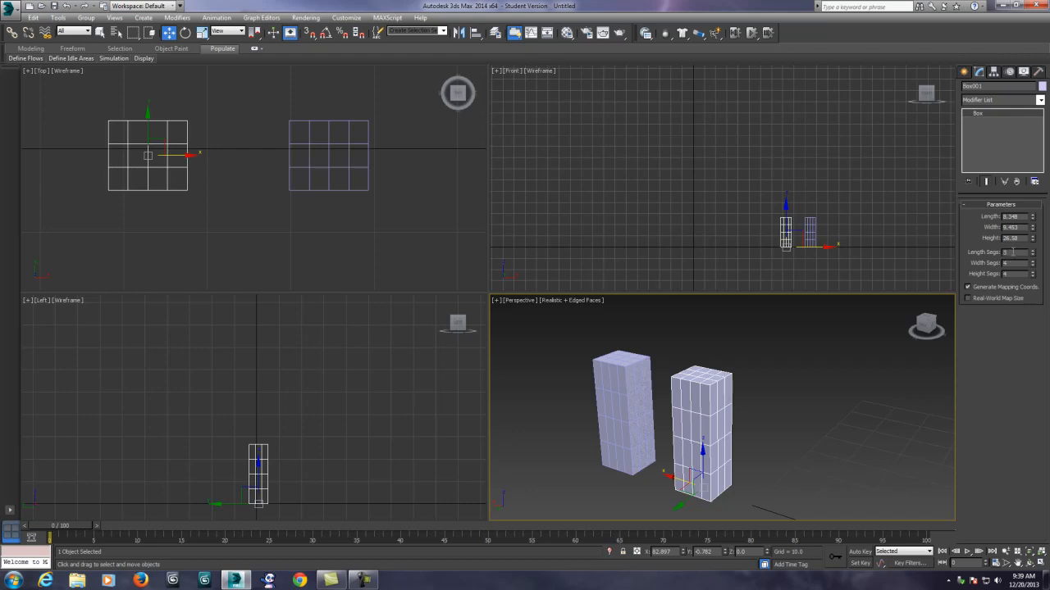
pyautogui.write('1')
pyautogui.press('Tab')
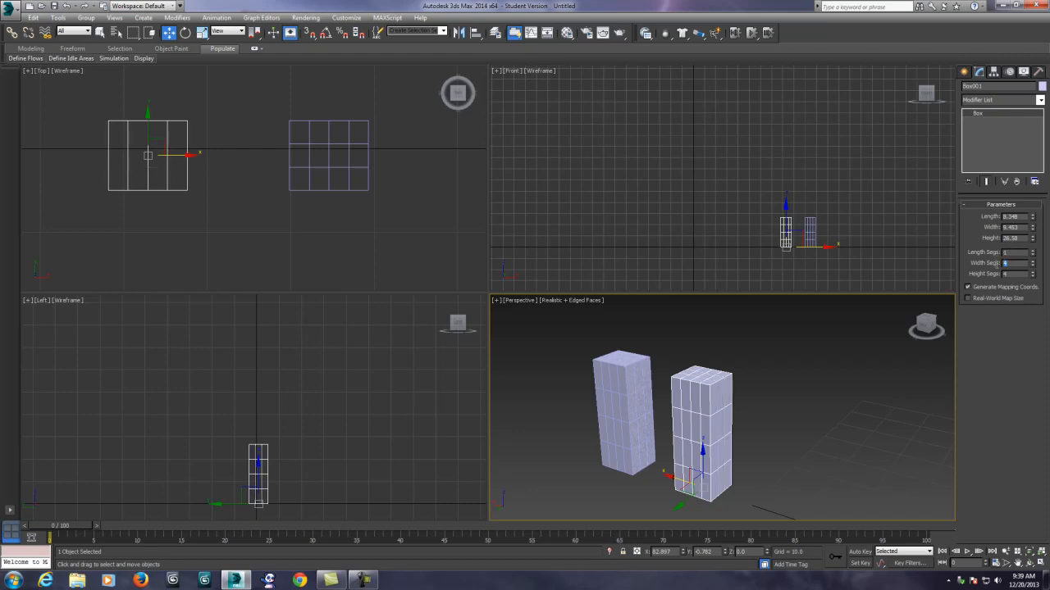
pyautogui.press('Tab')
pyautogui.write('1')
pyautogui.press('Return')
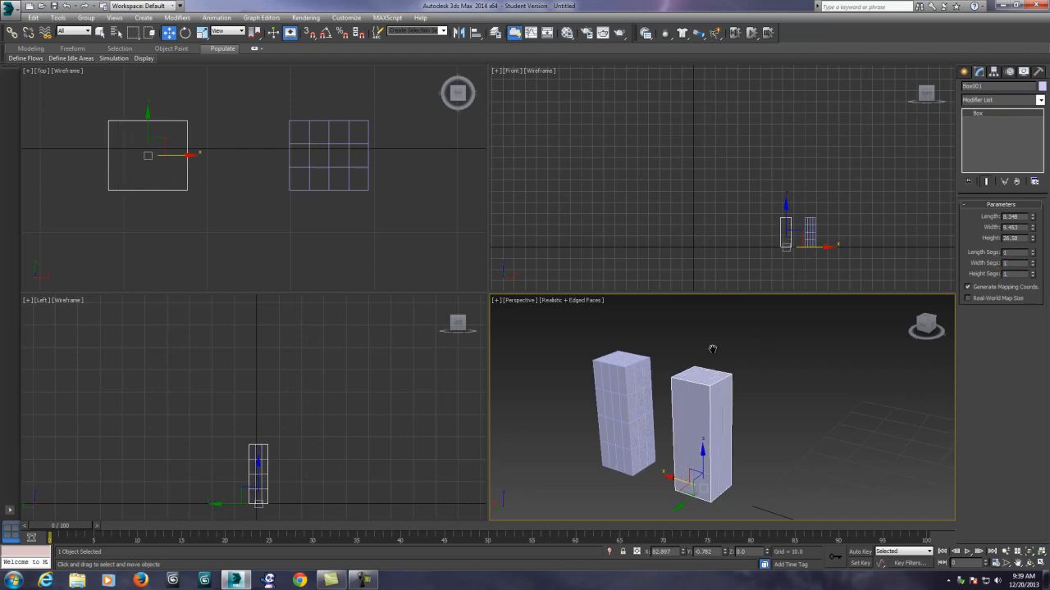
# Step: Set the copied box's length, width and height segments to 5
pyautogui.moveTo(712, 347); pyautogui.dragTo(736, 357, button='middle')
pyautogui.scroll(3, 689, 377)
pyautogui.click(606, 392)
pyautogui.scroll(3, 611, 394)
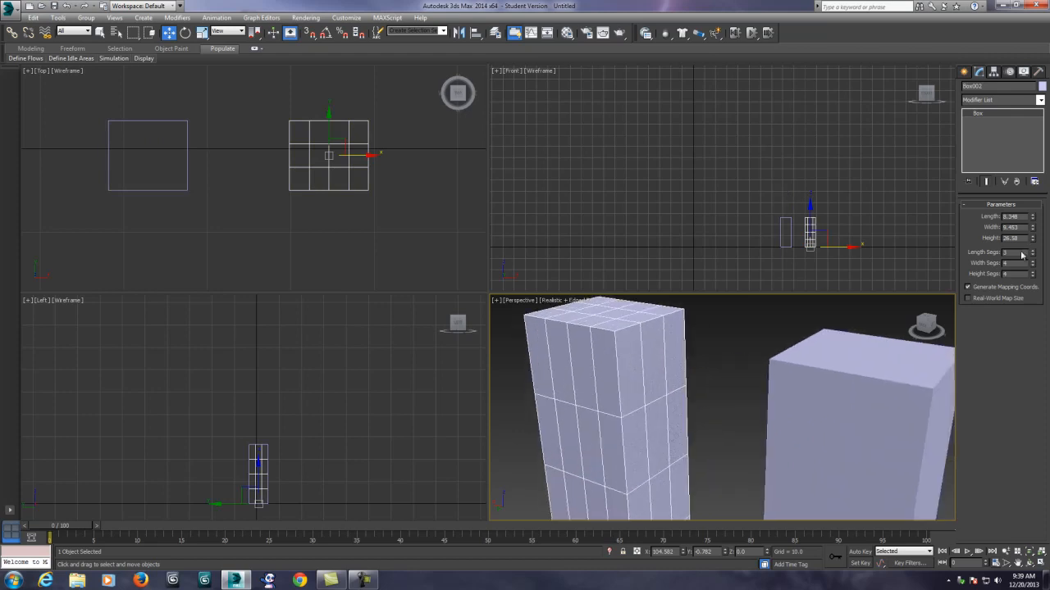
pyautogui.write('5')
pyautogui.press('Tab')
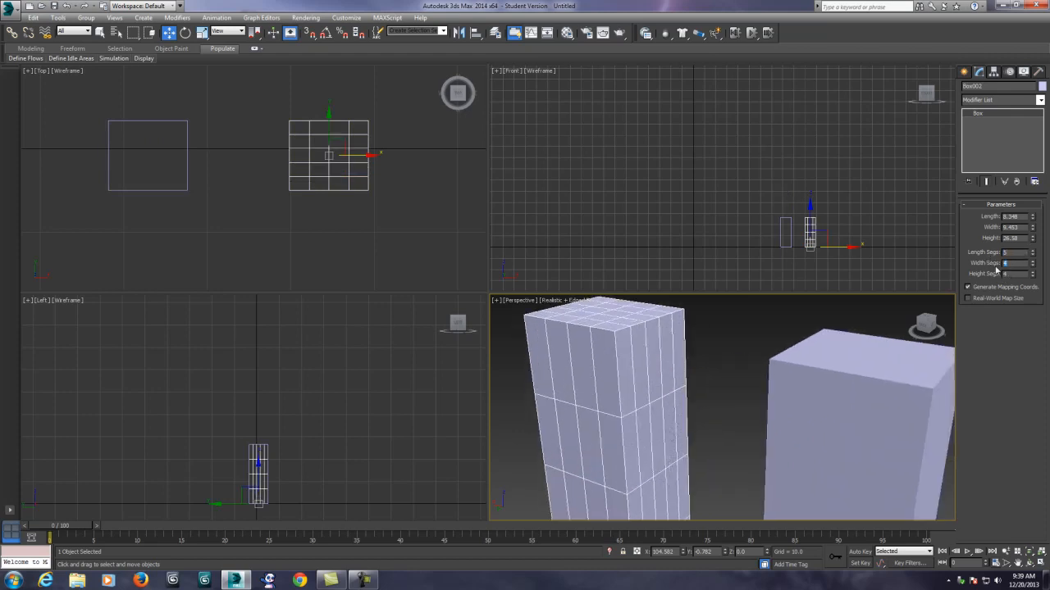
pyautogui.write('5')
pyautogui.press('Tab')
pyautogui.write('5')
pyautogui.press('Return')
pyautogui.scroll(-4, 801, 336)
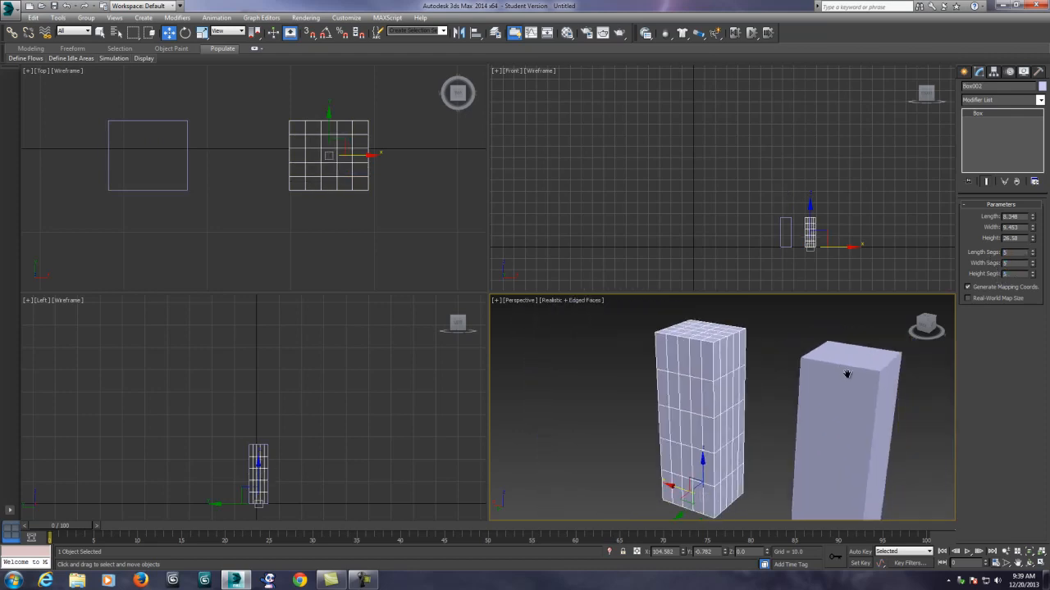
pyautogui.scroll(-3, 746, 369)
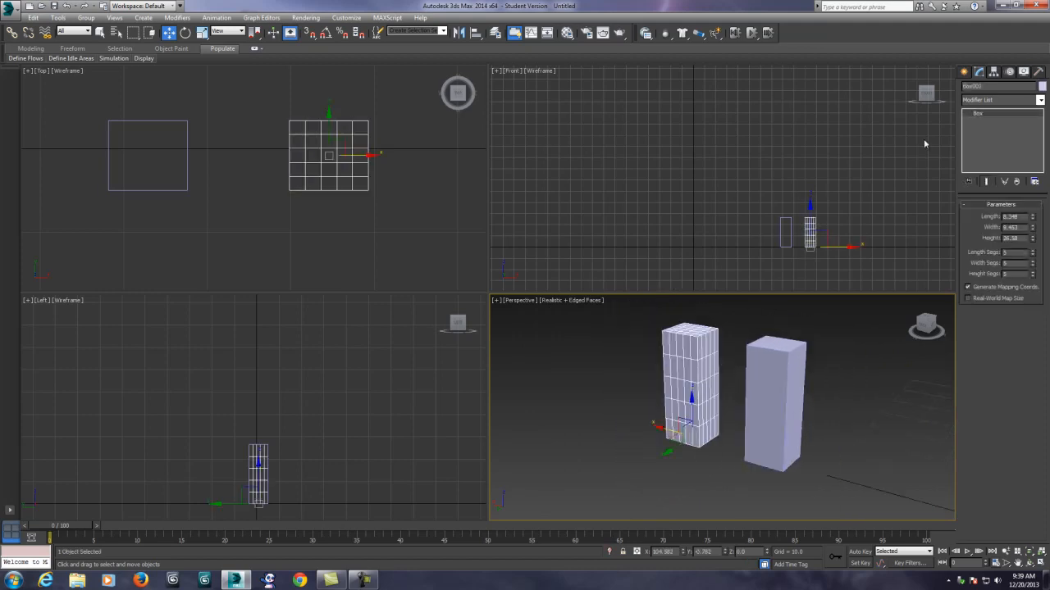
# Step: Apply a Twist modifier to the multi-segment box with an angle of 180
pyautogui.click(1039, 99)
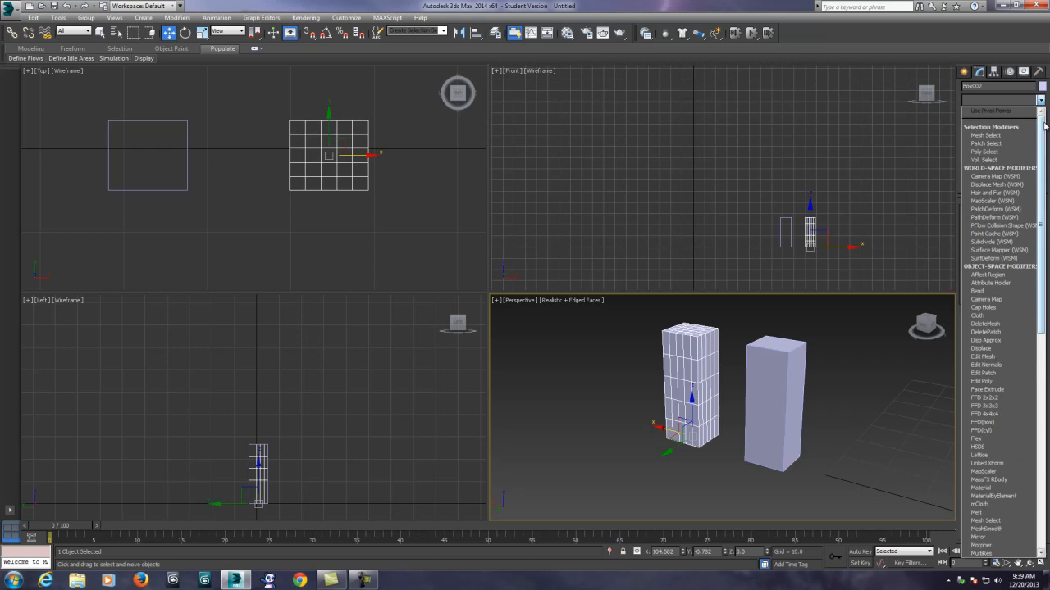
pyautogui.press('t')
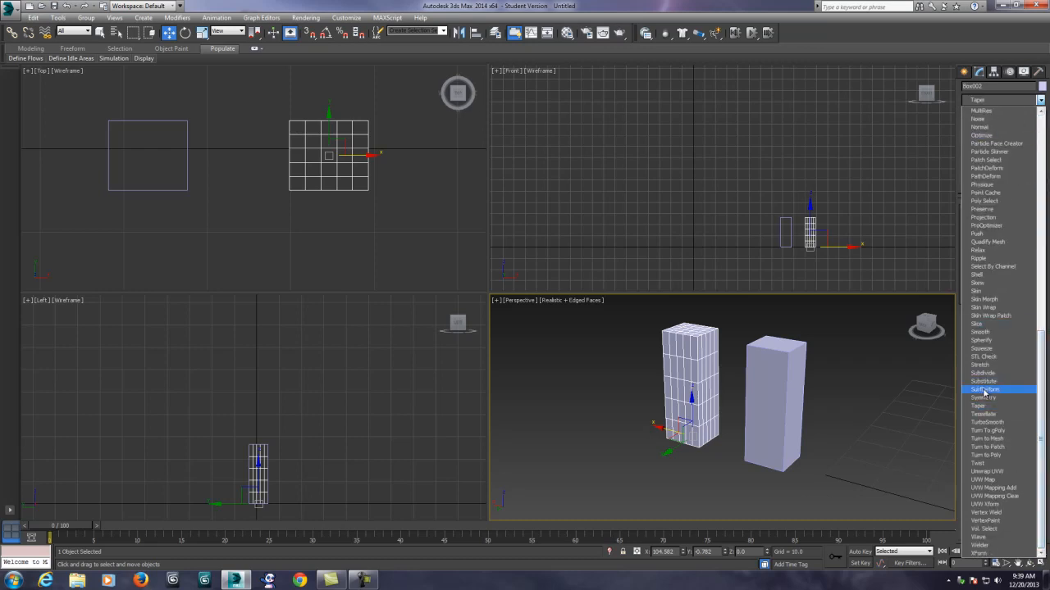
pyautogui.click(981, 463)
pyautogui.scroll(-2, 745, 365)
pyautogui.scroll(4, 709, 374)
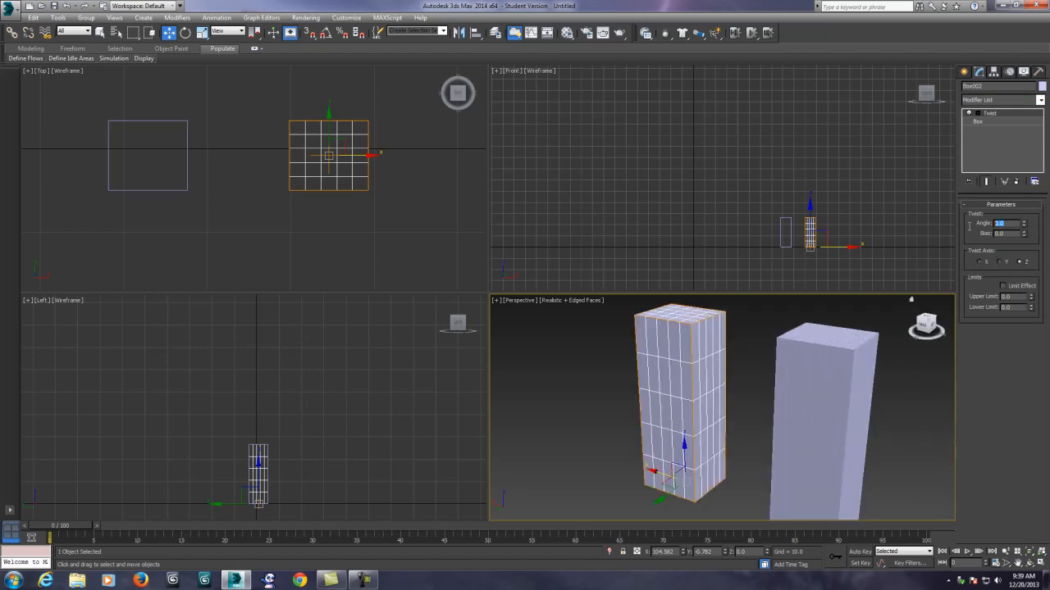
pyautogui.press('Return')
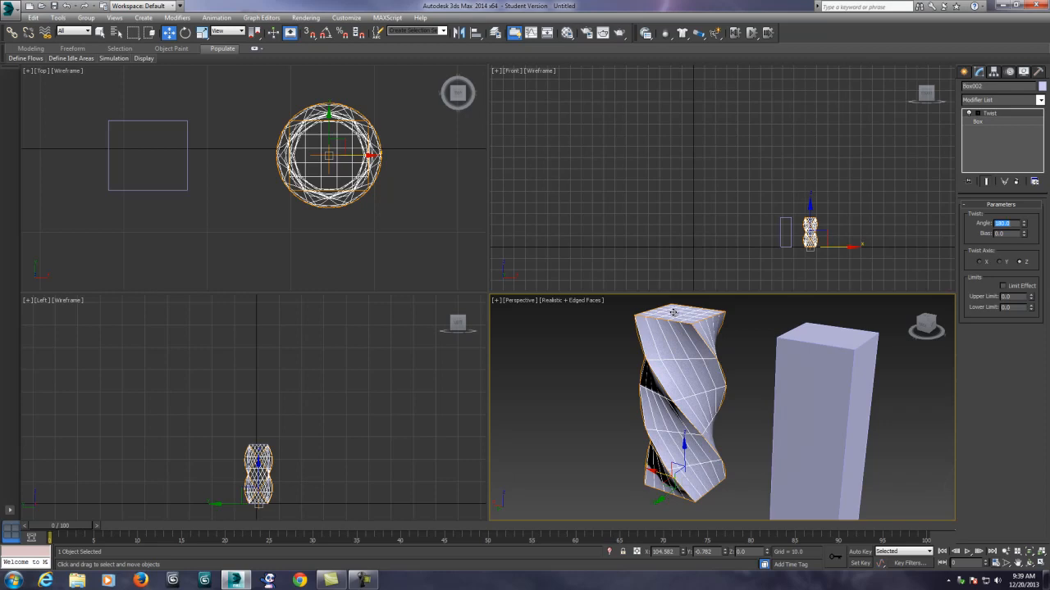
pyautogui.moveTo(713, 374); pyautogui.dragTo(700, 373, button='middle')
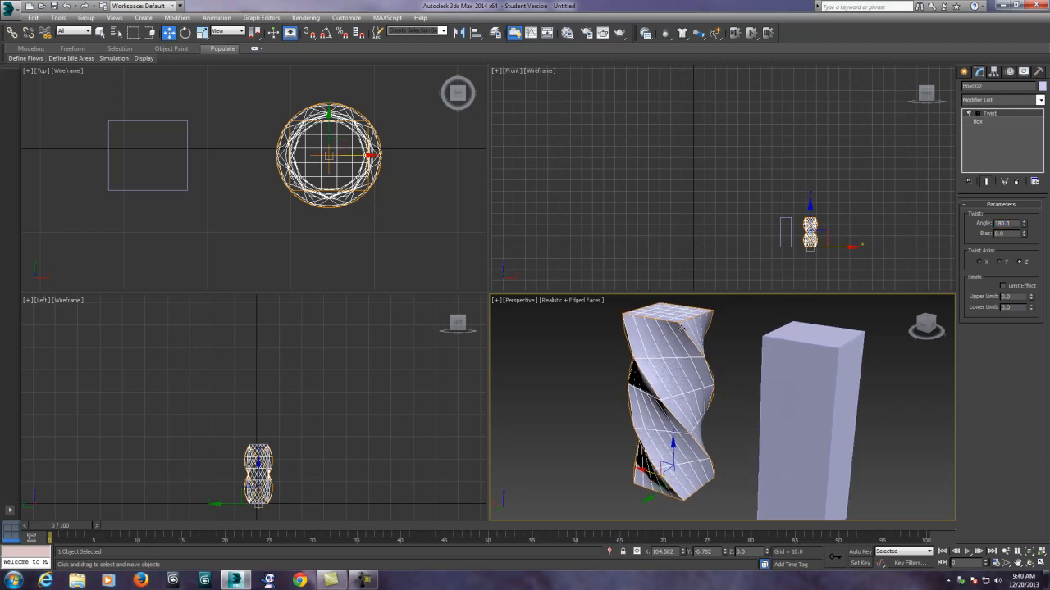
pyautogui.moveTo(701, 410); pyautogui.dragTo(673, 401, button='middle')
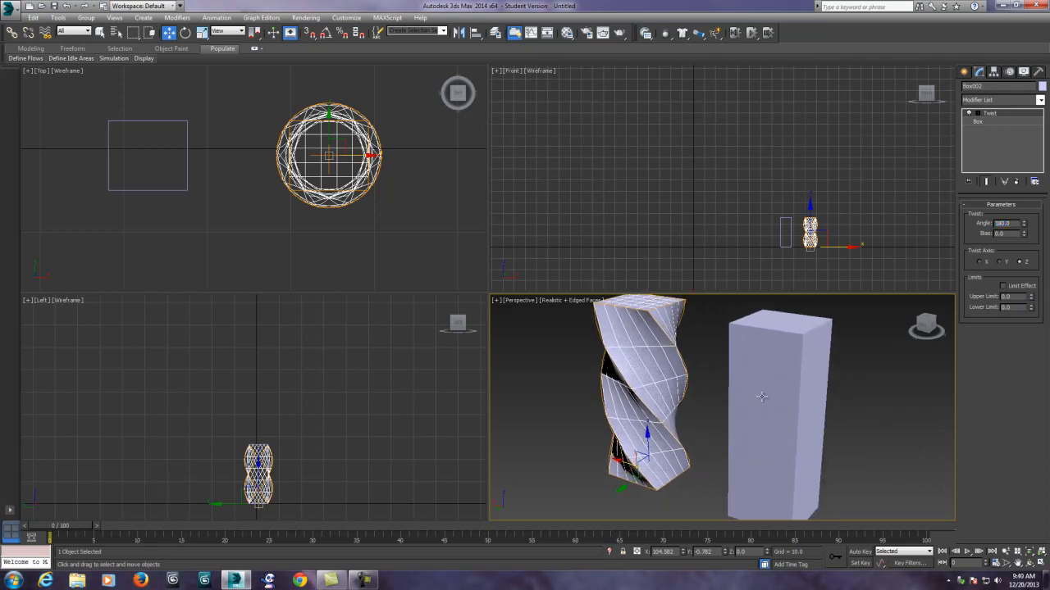
# Step: Apply a Twist modifier to the single-segment box with an angle of 180
pyautogui.click(788, 389)
pyautogui.click(1040, 100)
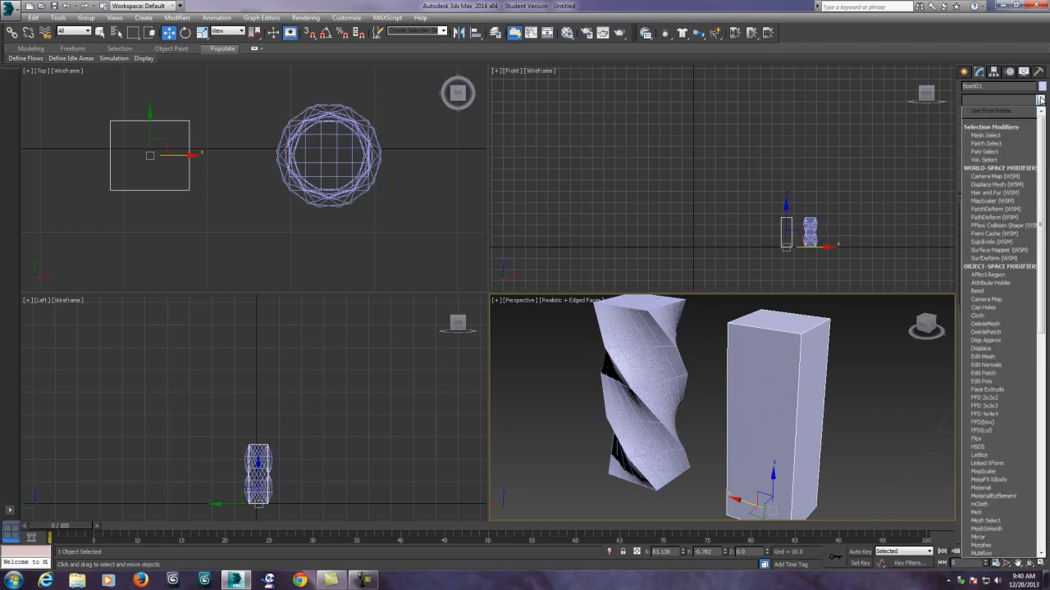
pyautogui.press('t')
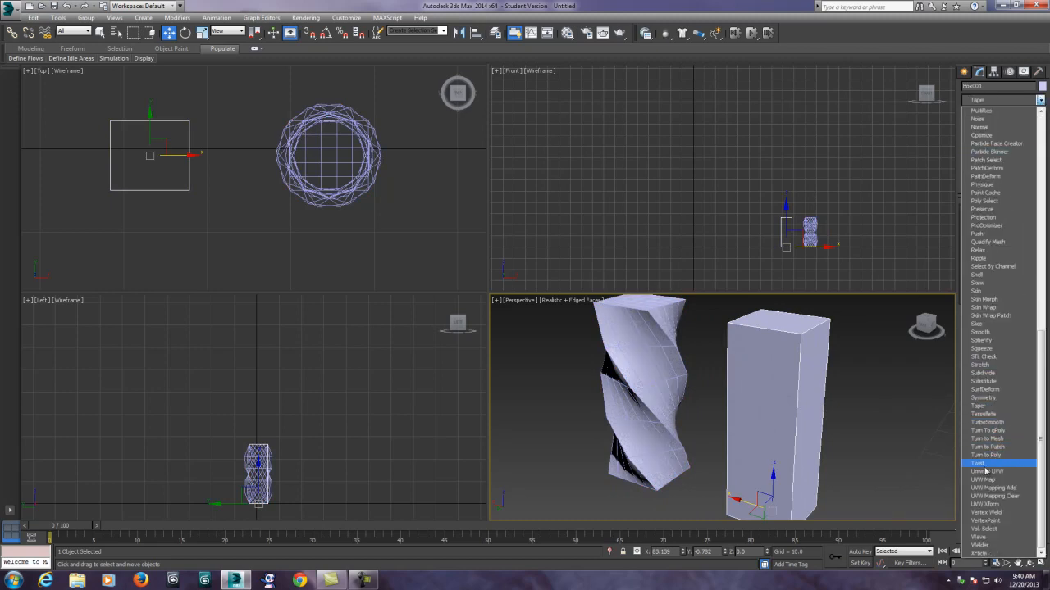
pyautogui.click(980, 463)
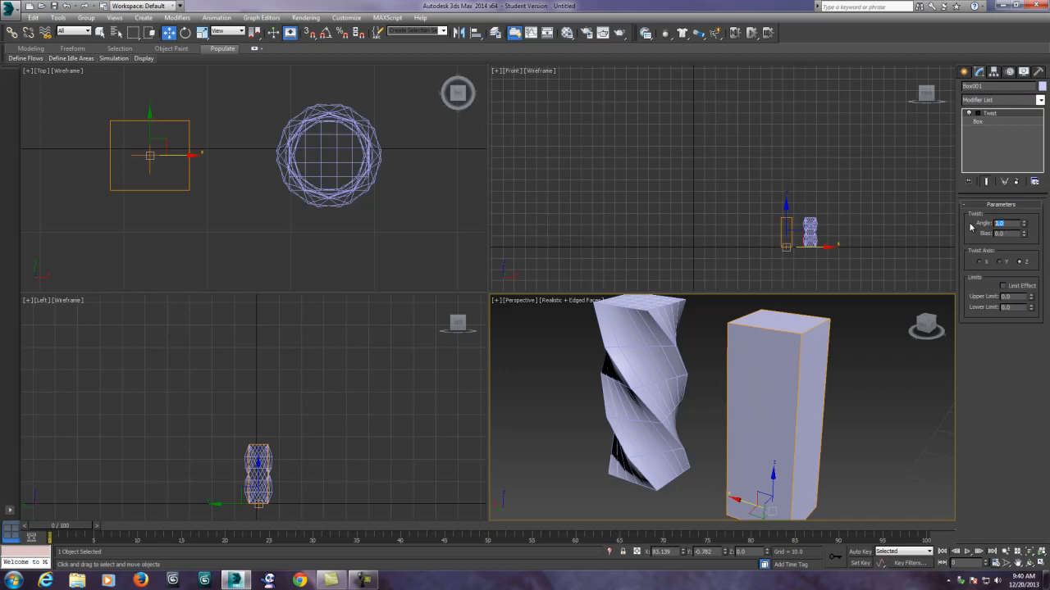
pyautogui.write('180')
pyautogui.press('Return')
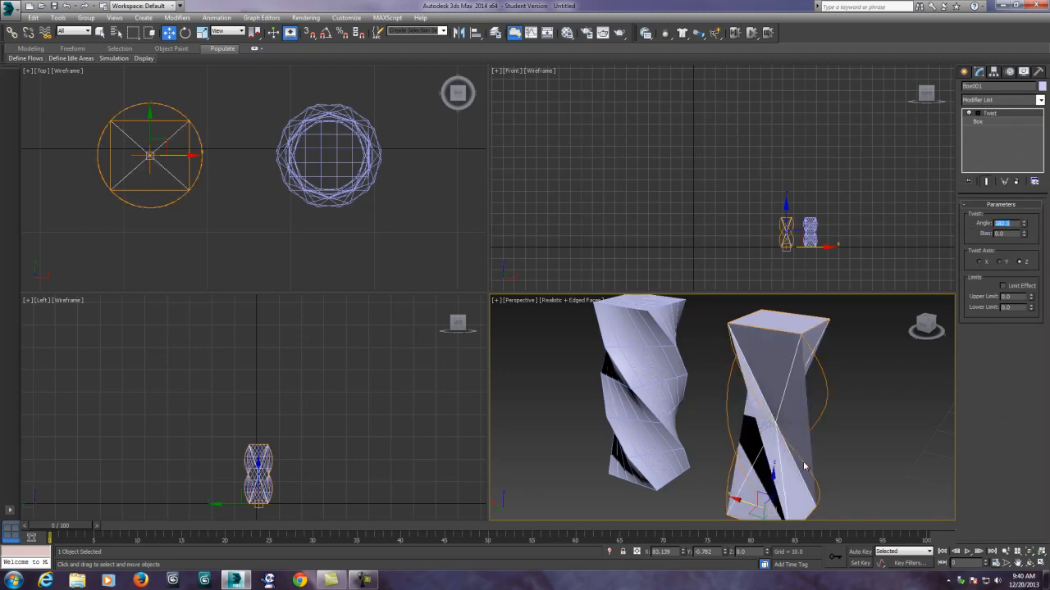
# Step: Increase the multi-segment box's Twist angle freehand to several full-looking turns, far beyond 180
pyautogui.click(1029, 563)
pyautogui.moveTo(763, 410); pyautogui.dragTo(720, 451)
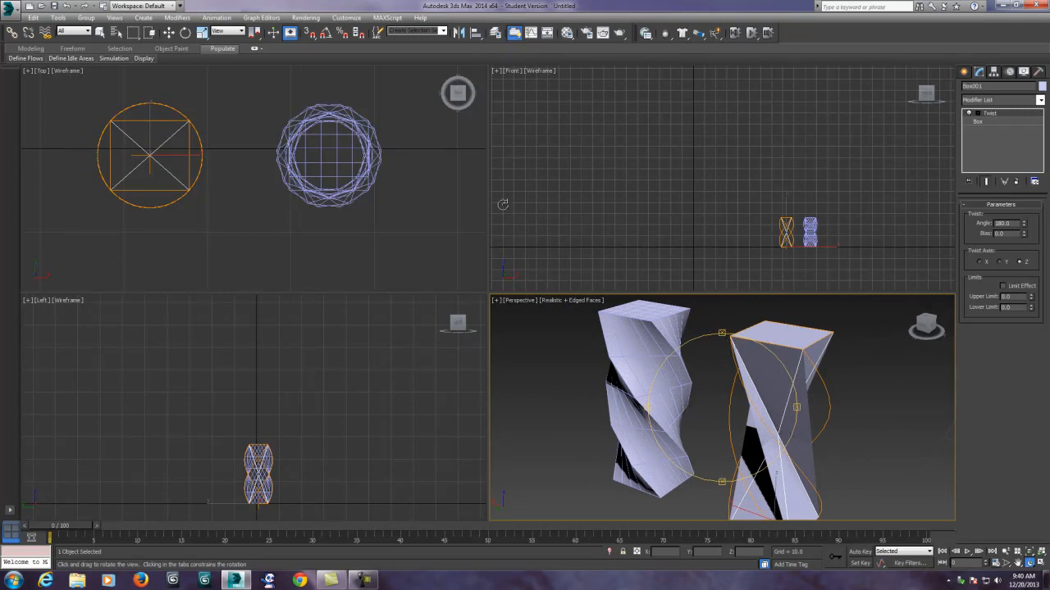
pyautogui.click(169, 33)
pyautogui.click(680, 383)
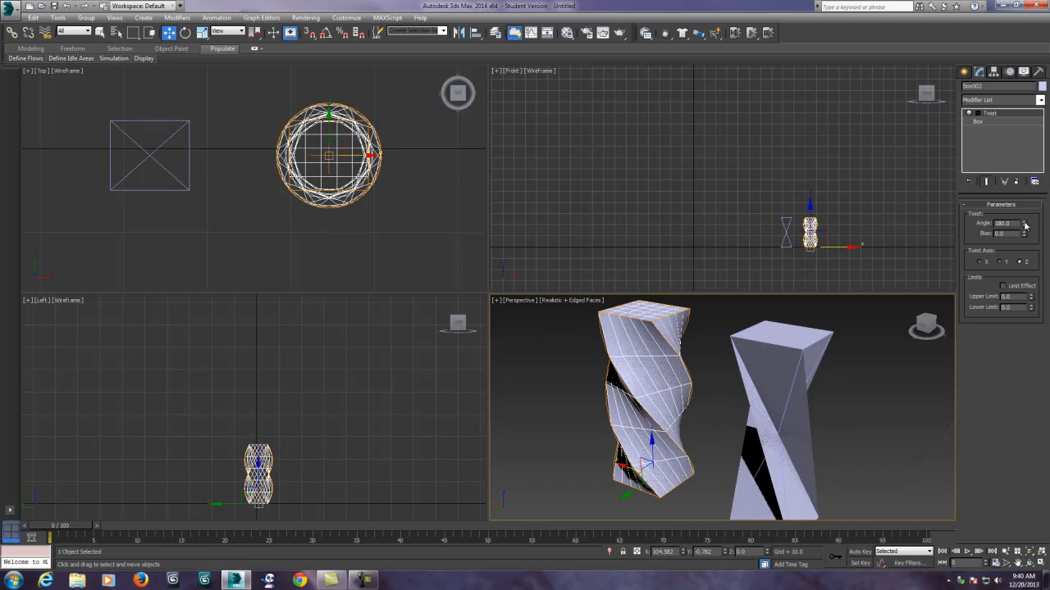
pyautogui.moveTo(1024, 229)
pyautogui.mouseDown()
pyautogui.moveTo(983, 325)
pyautogui.moveTo(998, 532)
pyautogui.moveTo(982, 506)
pyautogui.moveTo(984, 517)
pyautogui.mouseUp()
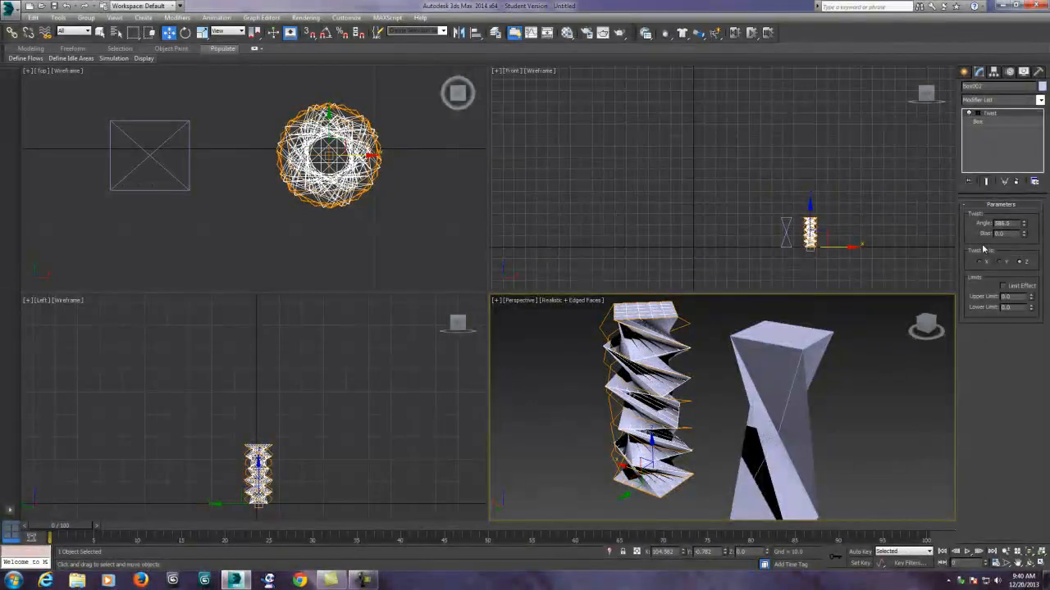
# Step: Maximize the perspective view and set the length segments of the multi-segment twisted box to 10 at its base Box level
pyautogui.click(980, 121)
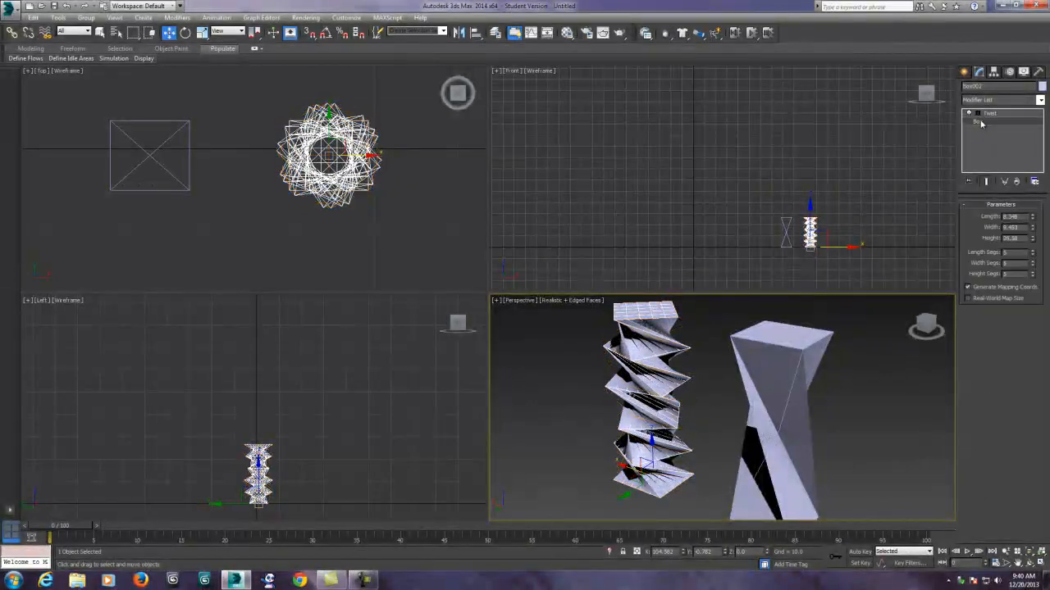
pyautogui.doubleClick(1011, 252)
pyautogui.moveTo(679, 376); pyautogui.dragTo(778, 430, button='middle')
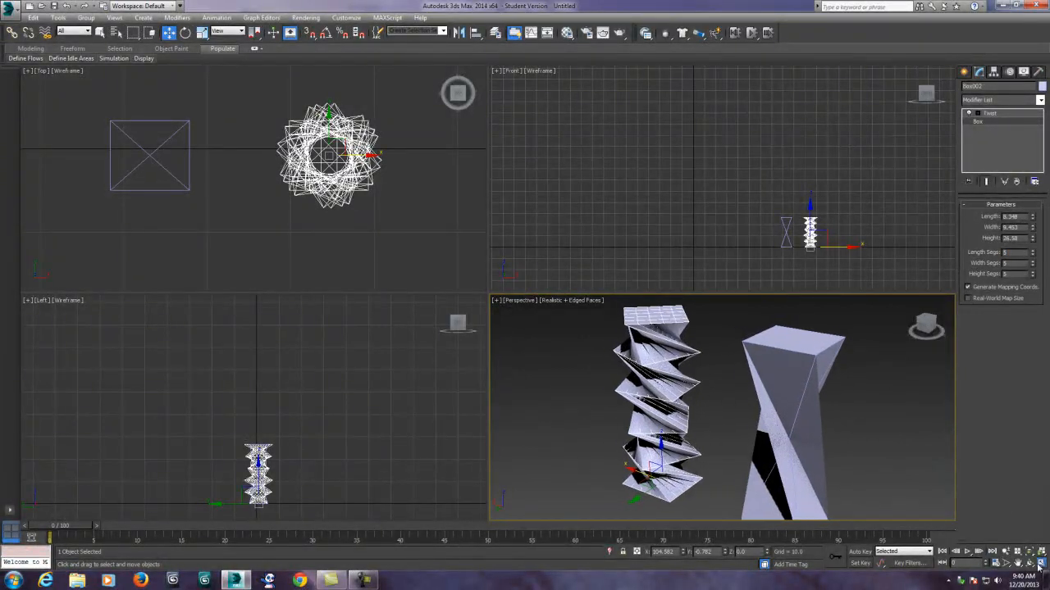
pyautogui.click(1039, 561)
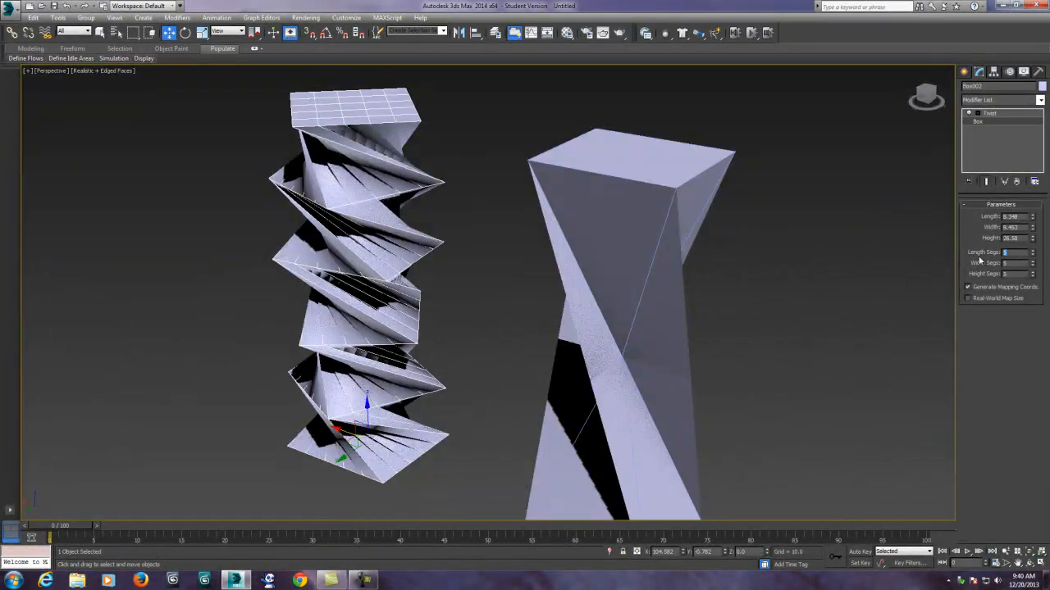
pyautogui.write('10')
pyautogui.press('Return')
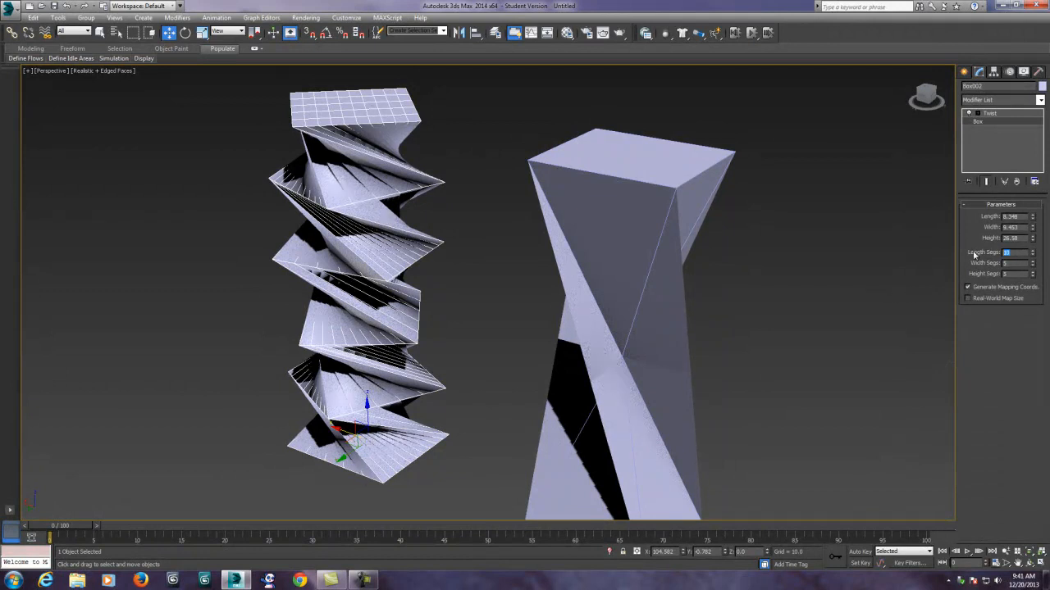
# Step: Try length segment counts of 1 and 2 on the multi-segment twisted box
pyautogui.write('1')
pyautogui.press('Return')
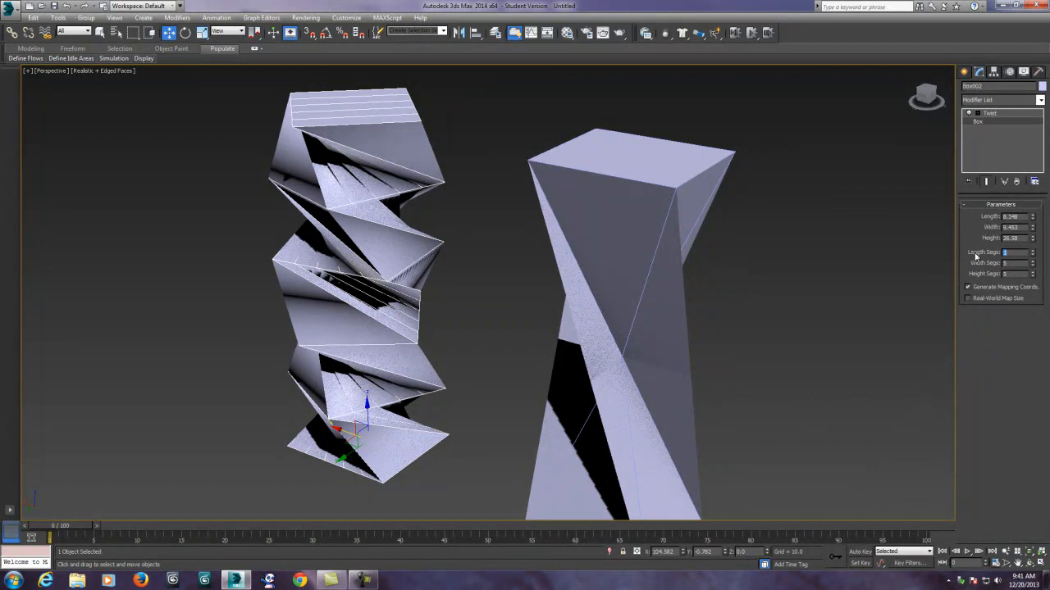
pyautogui.write('2')
pyautogui.press('Return')
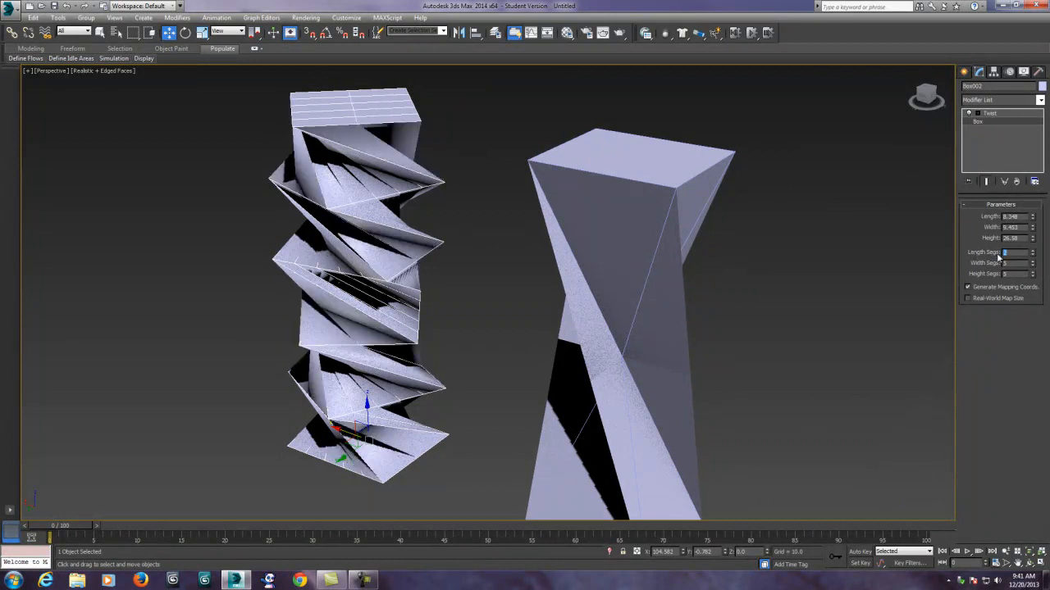
# Step: Set the multi-segment twisted box's length segments to 5 and its width and height segments to 10
pyautogui.write('6')
pyautogui.press('Return')
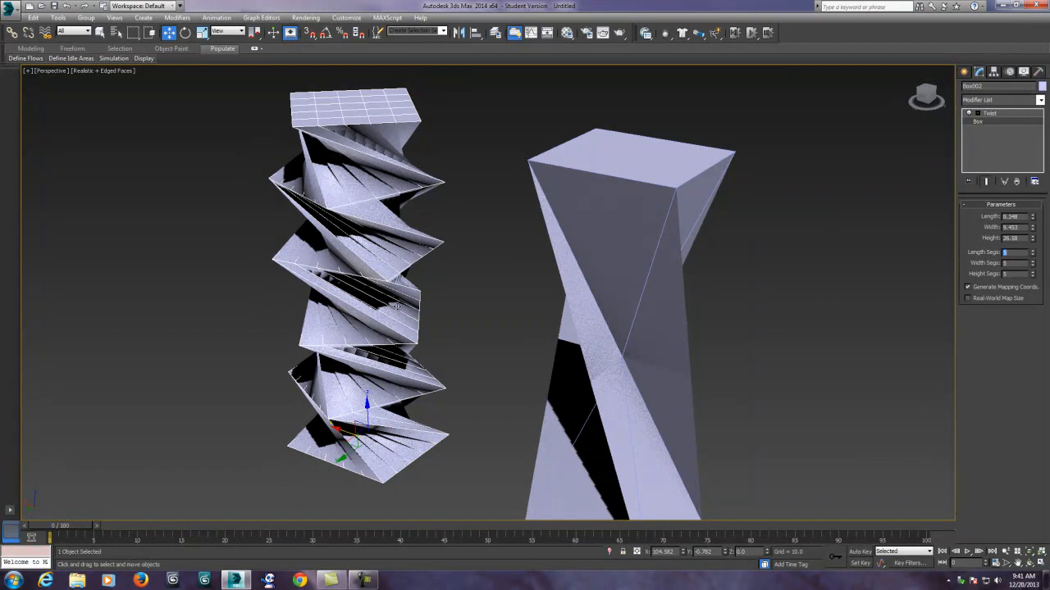
pyautogui.press('Tab')
pyautogui.write('10')
pyautogui.press('Return')
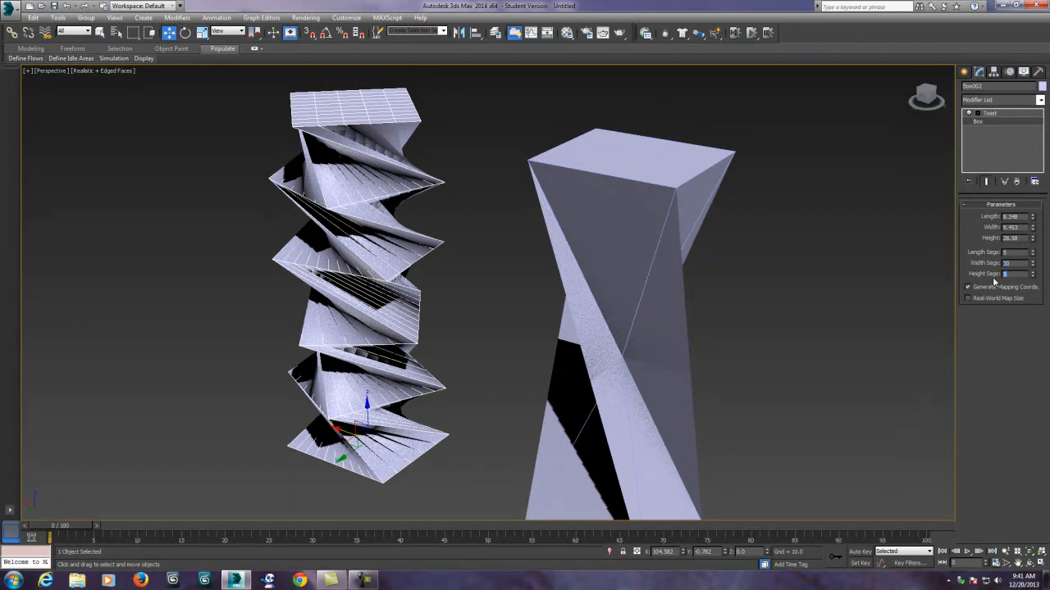
pyautogui.press('Tab')
pyautogui.write('10')
pyautogui.press('Return')
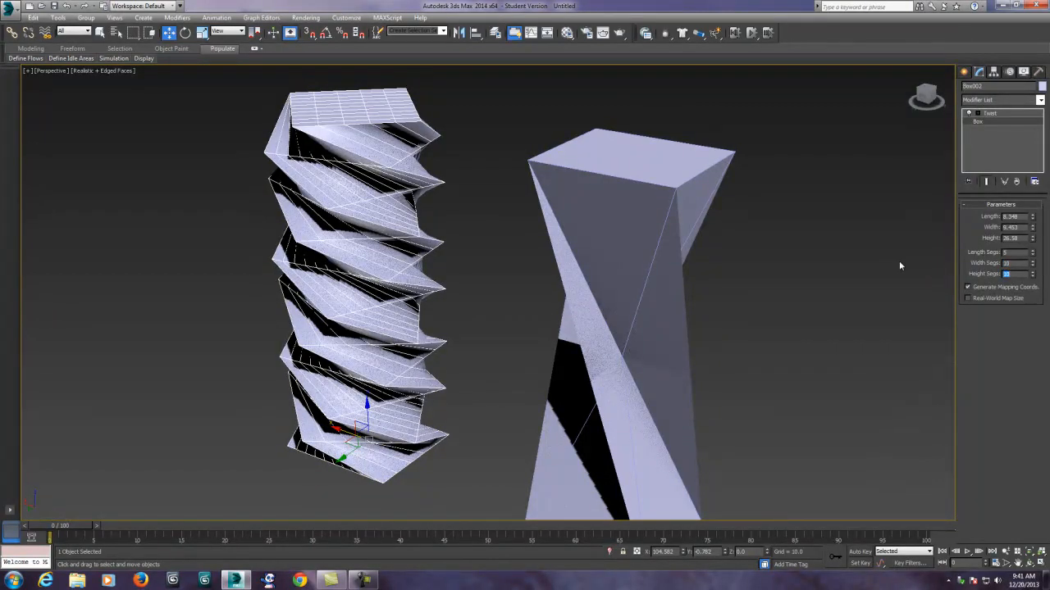
# Step: Set the multi-segment twisted box's height segments to 100 and examine the twisted surface up close
pyautogui.write('100')
pyautogui.press('Return')
pyautogui.moveTo(350, 316); pyautogui.dragTo(407, 329, button='middle')
pyautogui.scroll(5, 441, 353)
pyautogui.scroll(-5, 443, 349)
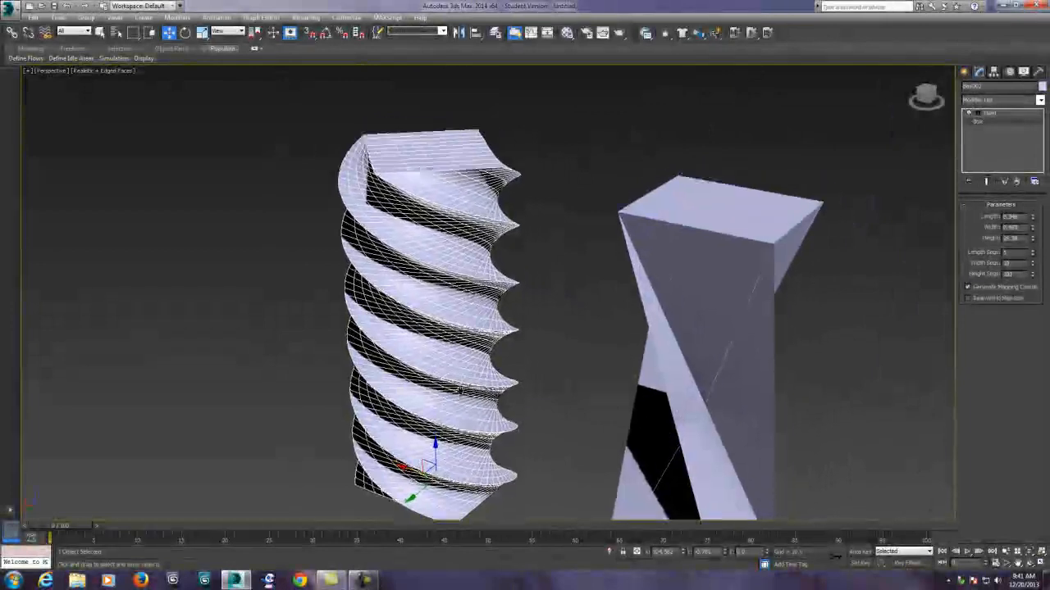
pyautogui.scroll(-3, 434, 390)
pyautogui.scroll(3, 434, 390)
pyautogui.scroll(4, 459, 345)
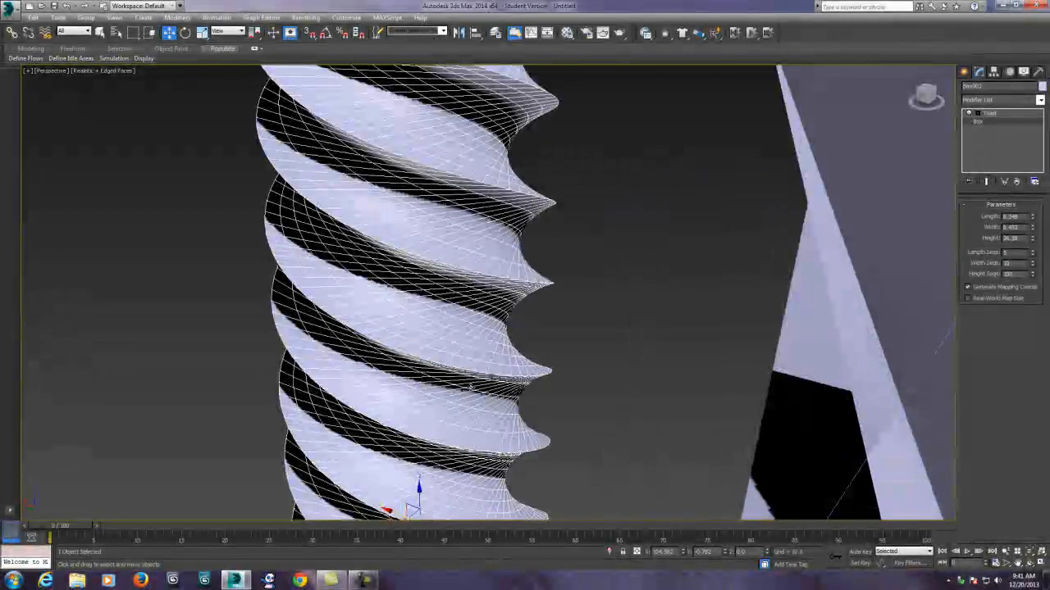
pyautogui.scroll(-4, 471, 355)
pyautogui.scroll(-6, 487, 382)
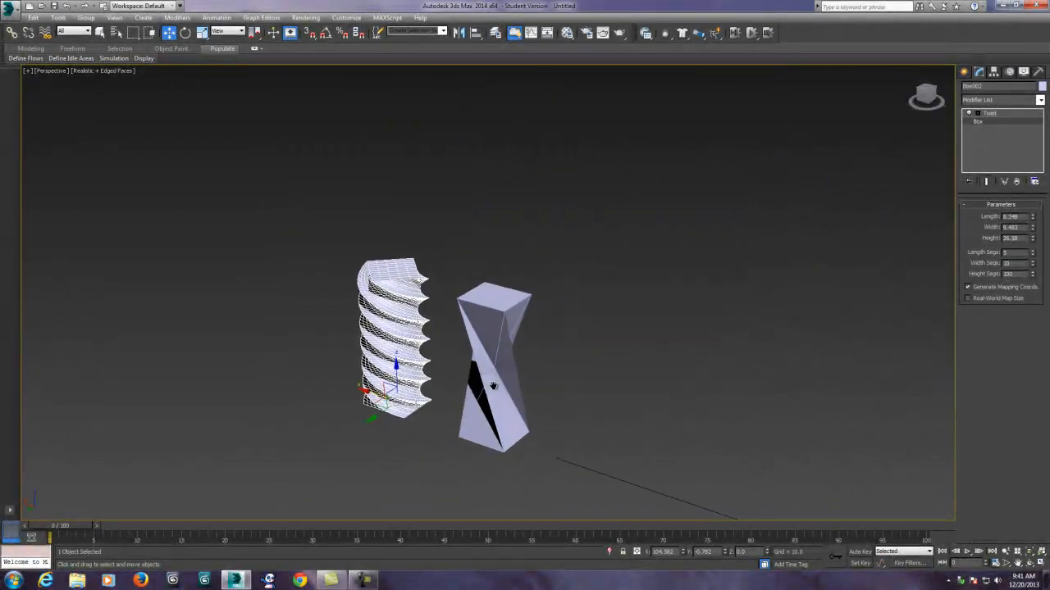
# Step: Create a large box in the empty area beside the twisted boxes, about 32.9 long, 34.9 wide and 35.5 high
pyautogui.moveTo(831, 454); pyautogui.dragTo(615, 392, button='middle')
pyautogui.click(964, 72)
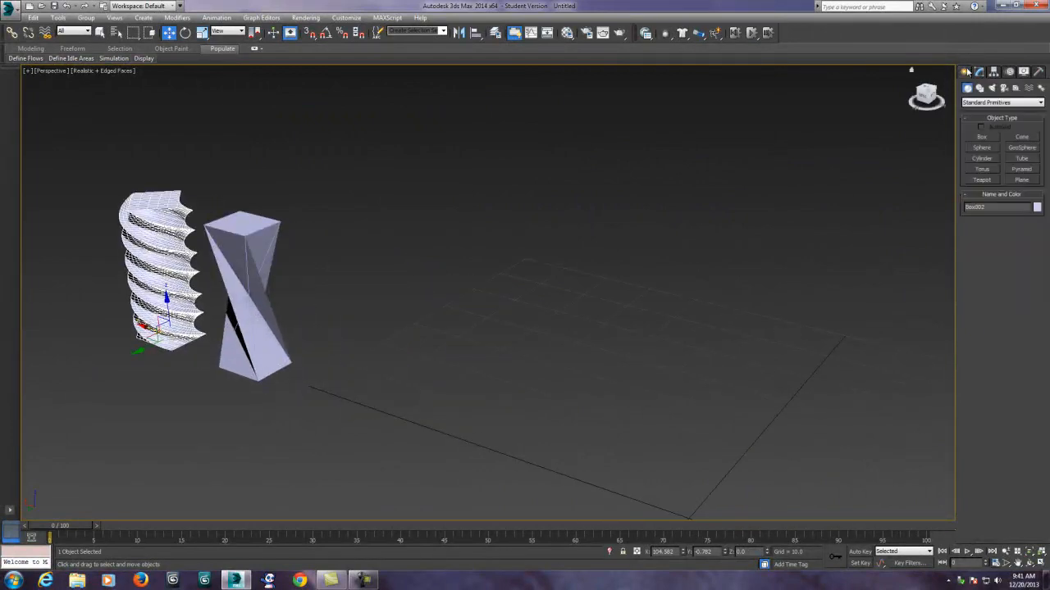
pyautogui.click(981, 138)
pyautogui.moveTo(537, 321); pyautogui.dragTo(621, 451)
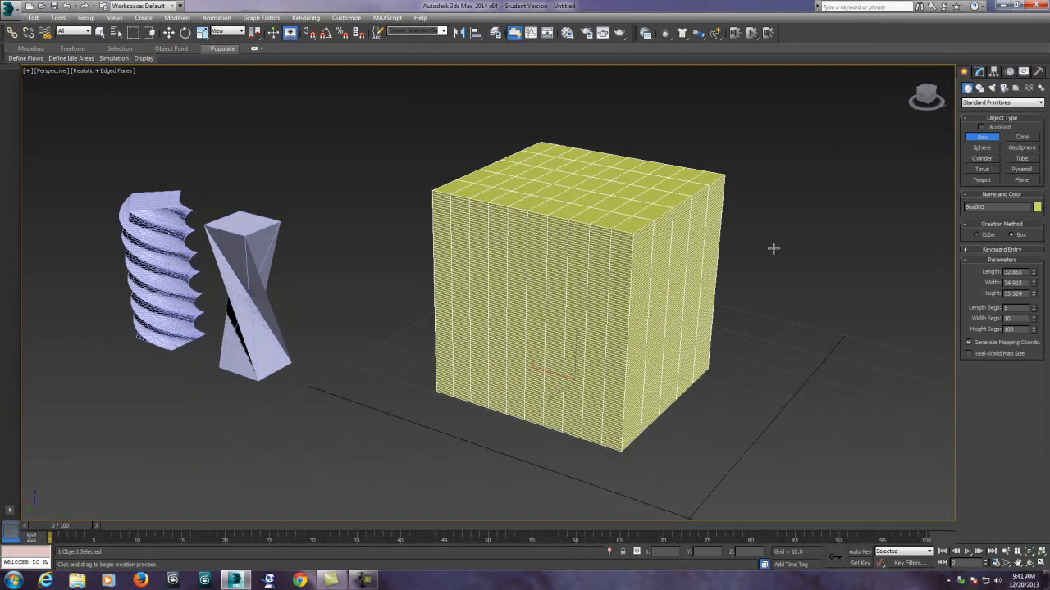
# Step: Set the new large box's length, width and height segments to 1 and deselect it
pyautogui.click(979, 73)
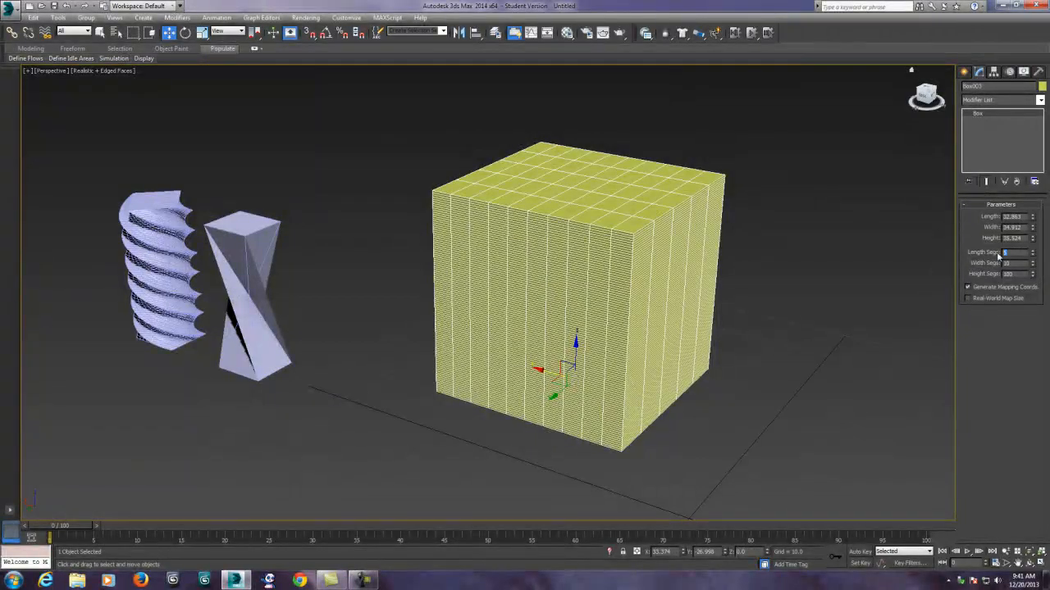
pyautogui.moveTo(1017, 263)
pyautogui.mouseDown()
pyautogui.moveTo(993, 267)
pyautogui.moveTo(996, 276)
pyautogui.moveTo(987, 267)
pyautogui.mouseUp()
pyautogui.write('11')
pyautogui.click(870, 299)
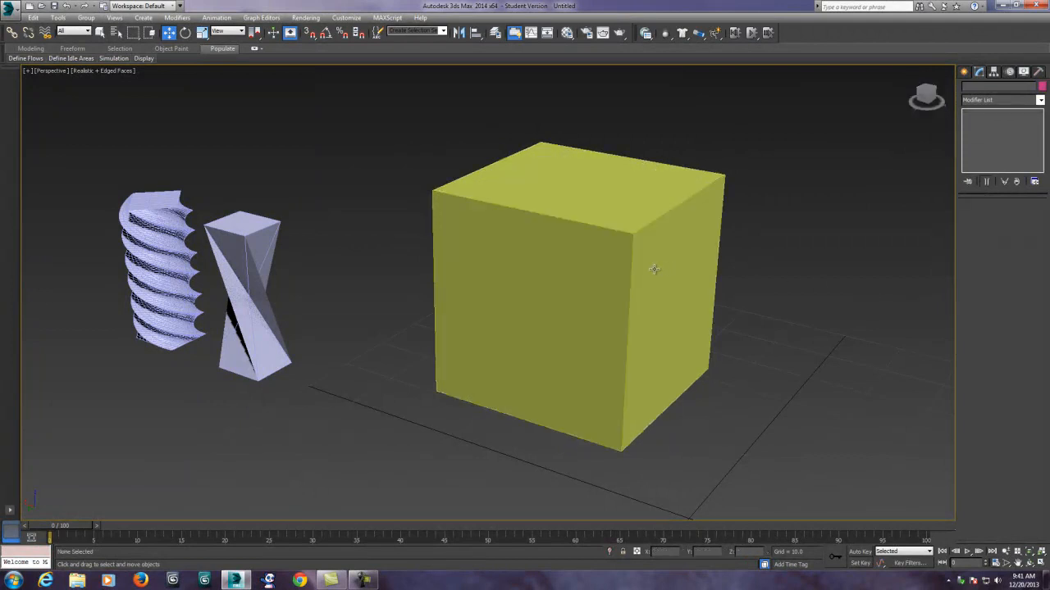
# Step: Apply a Taper modifier to the large yellow box with a taper amount of about -0.7
pyautogui.click(698, 180)
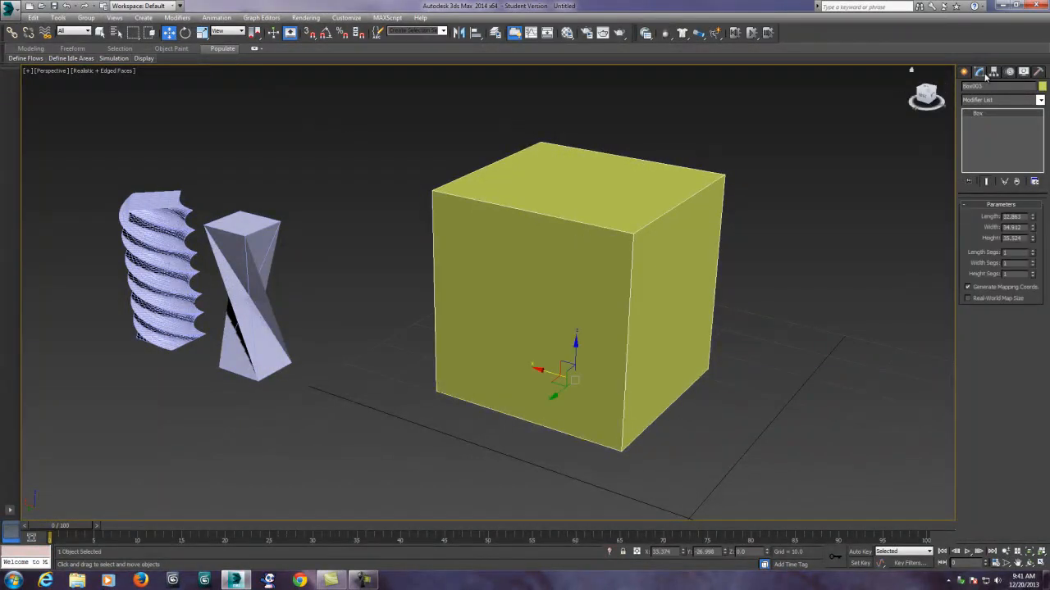
pyautogui.click(1039, 100)
pyautogui.scroll(-2, 1002, 328)
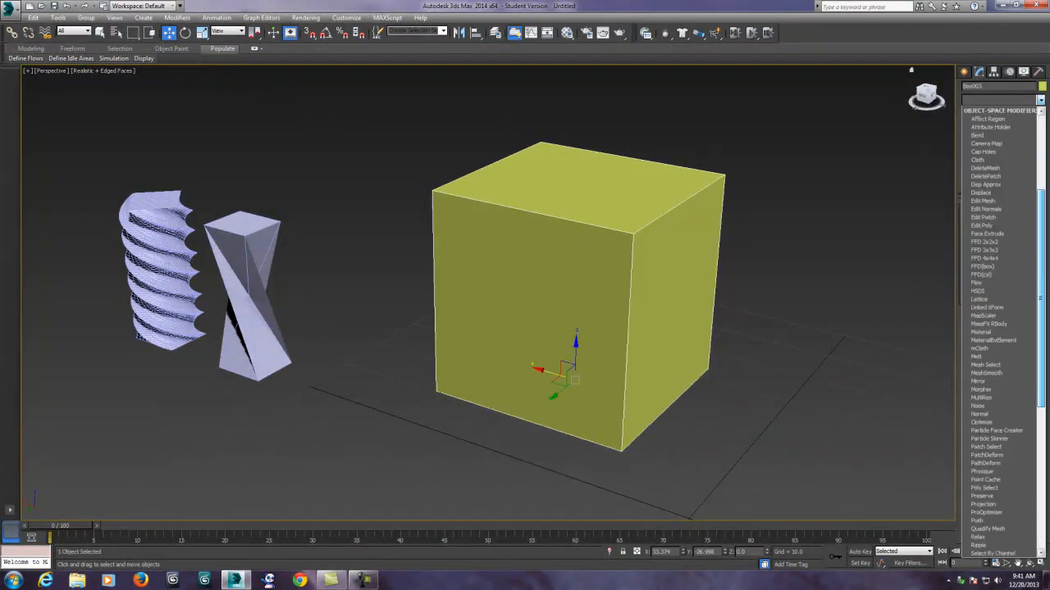
pyautogui.scroll(-3, 997, 402)
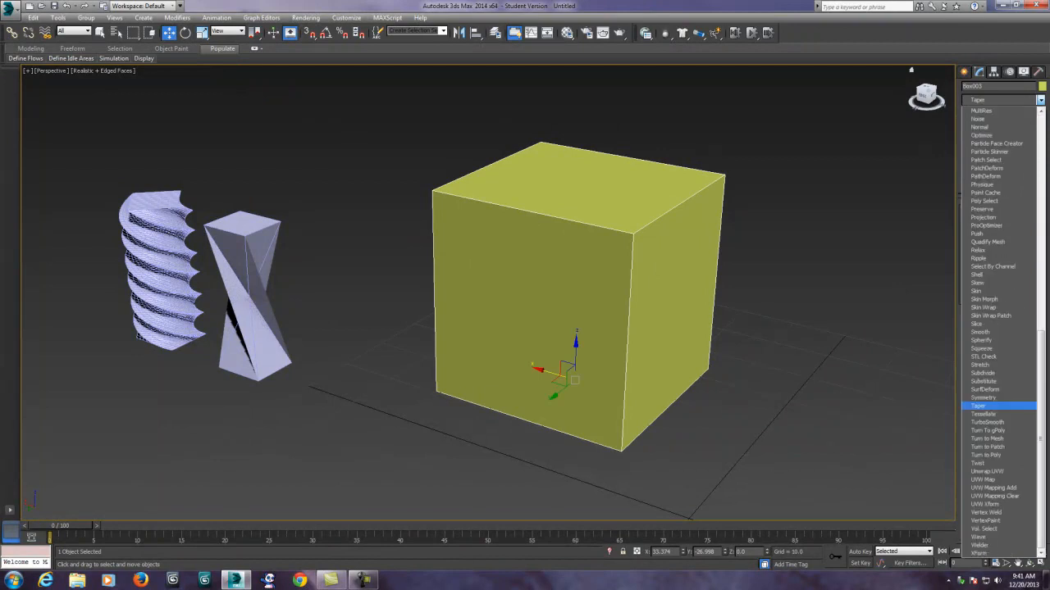
pyautogui.click(978, 410)
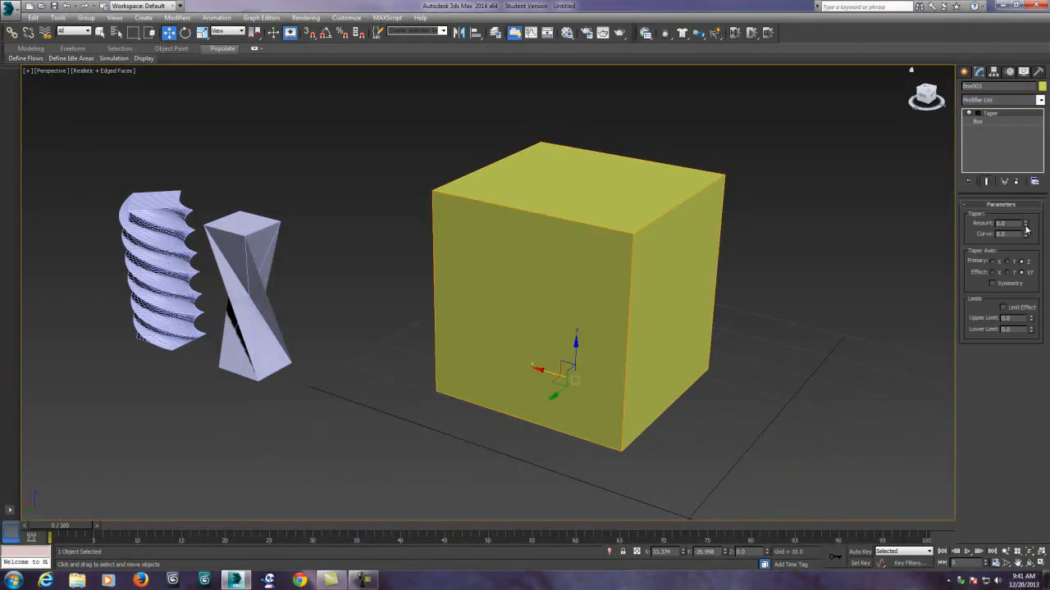
pyautogui.moveTo(1025, 230); pyautogui.dragTo(1012, 261)
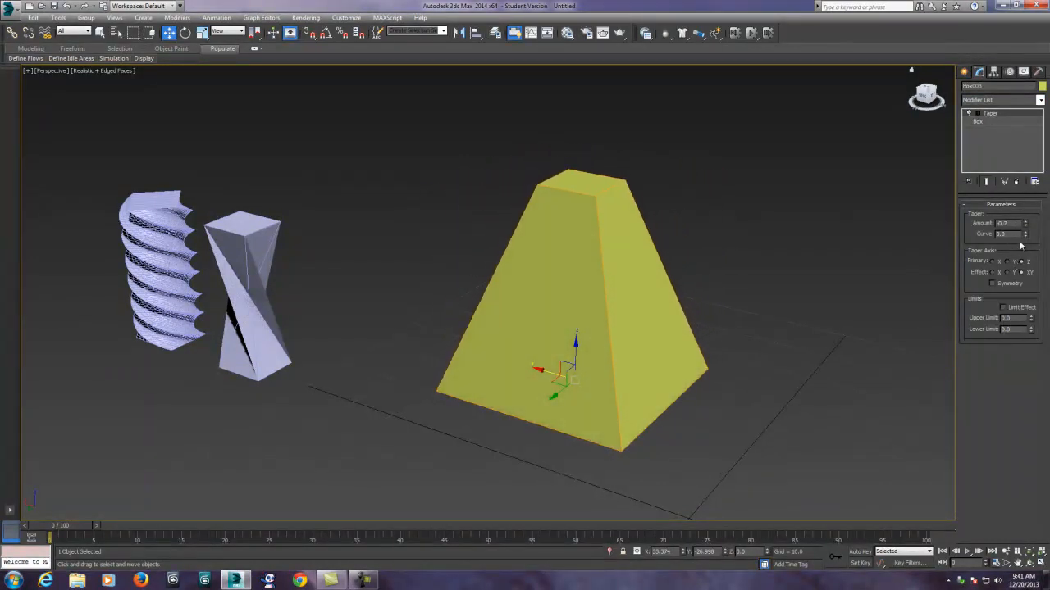
# Step: Set the box's taper amount to -0.57 and curve to 1.24, and compare its straight sides with the modifier's curved outline
pyautogui.moveTo(1025, 225); pyautogui.dragTo(1025, 200)
pyautogui.scroll(5, 716, 291)
pyautogui.moveTo(984, 168); pyautogui.dragTo(983, 169)
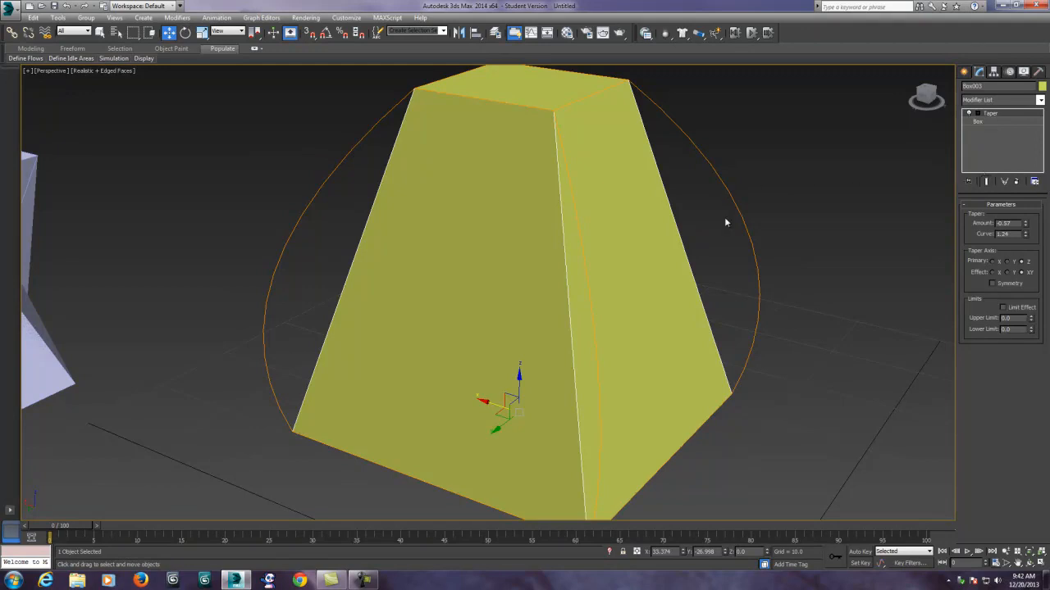
pyautogui.scroll(-3, 710, 239)
pyautogui.moveTo(701, 264); pyautogui.dragTo(686, 272, button='middle')
pyautogui.scroll(3, 688, 269)
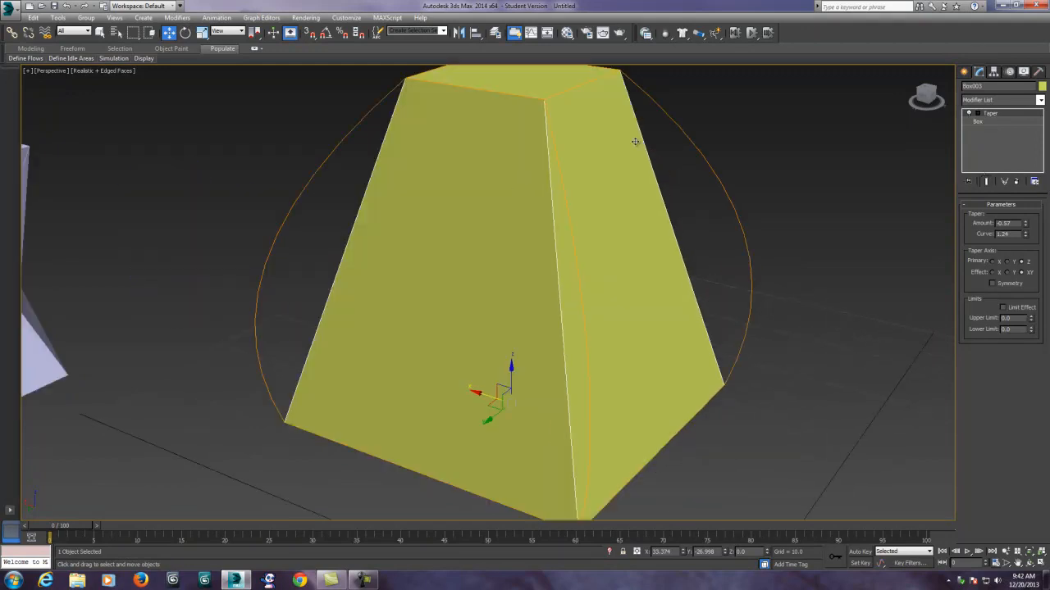
pyautogui.scroll(-3, 663, 306)
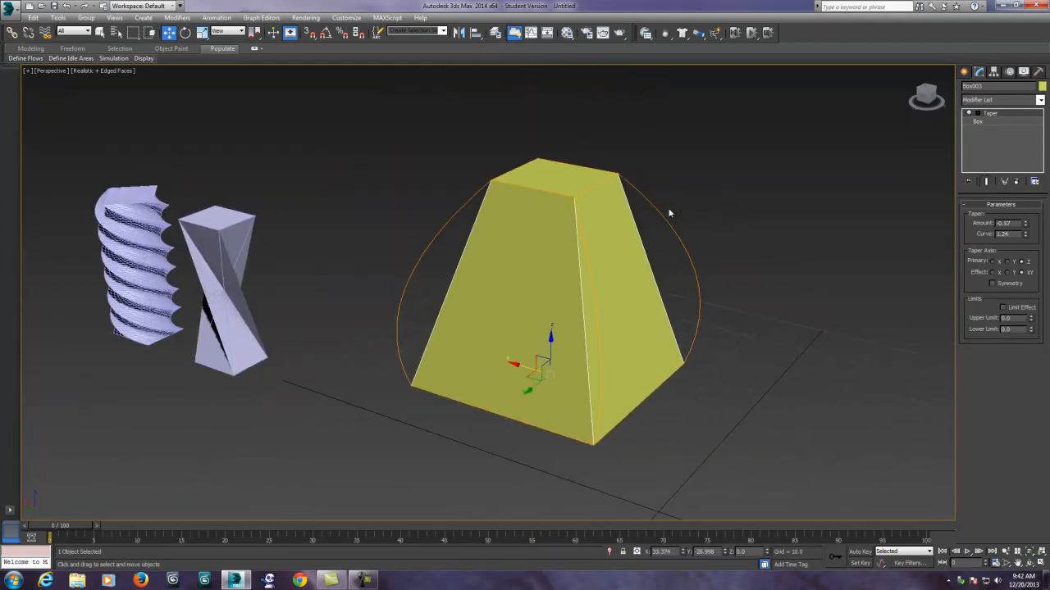
# Step: Set the tapered box's height segments to 13 and its taper curve to -1.24
pyautogui.click(980, 121)
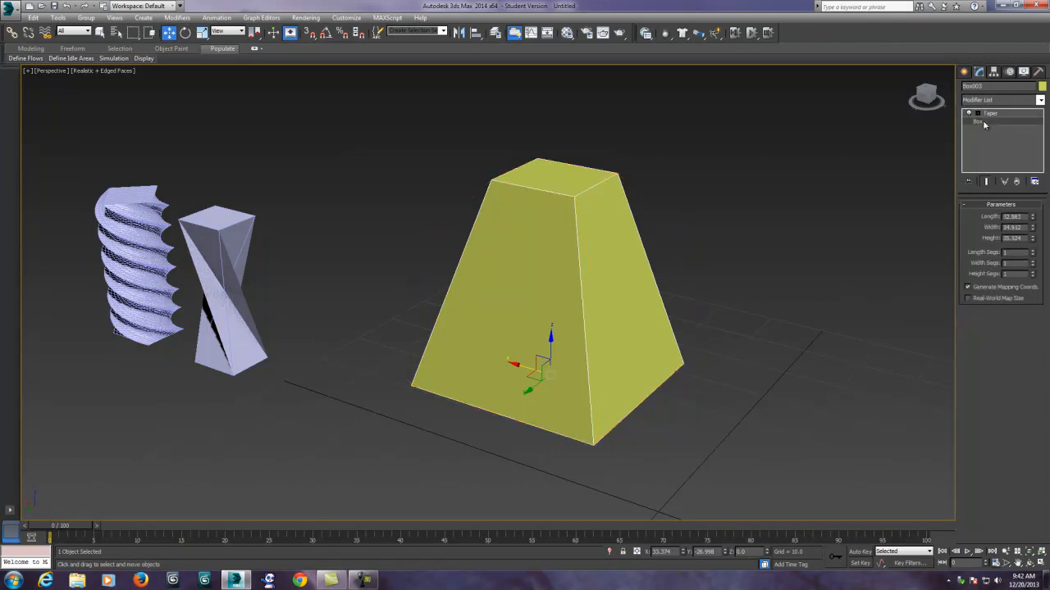
pyautogui.click(1032, 273)
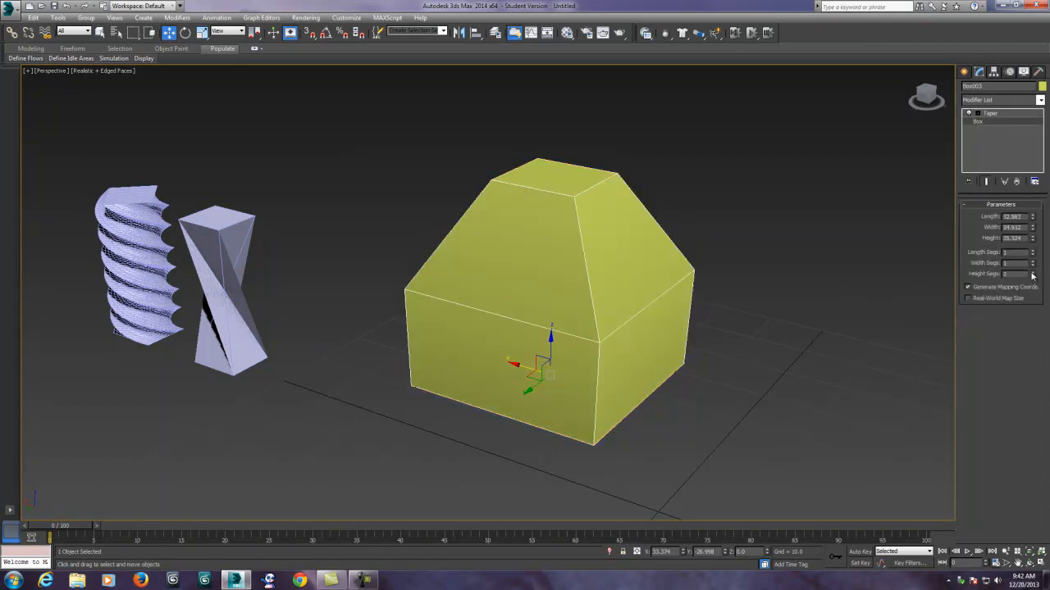
pyautogui.moveTo(1032, 271); pyautogui.dragTo(1033, 213)
pyautogui.moveTo(687, 292); pyautogui.dragTo(688, 301, button='middle')
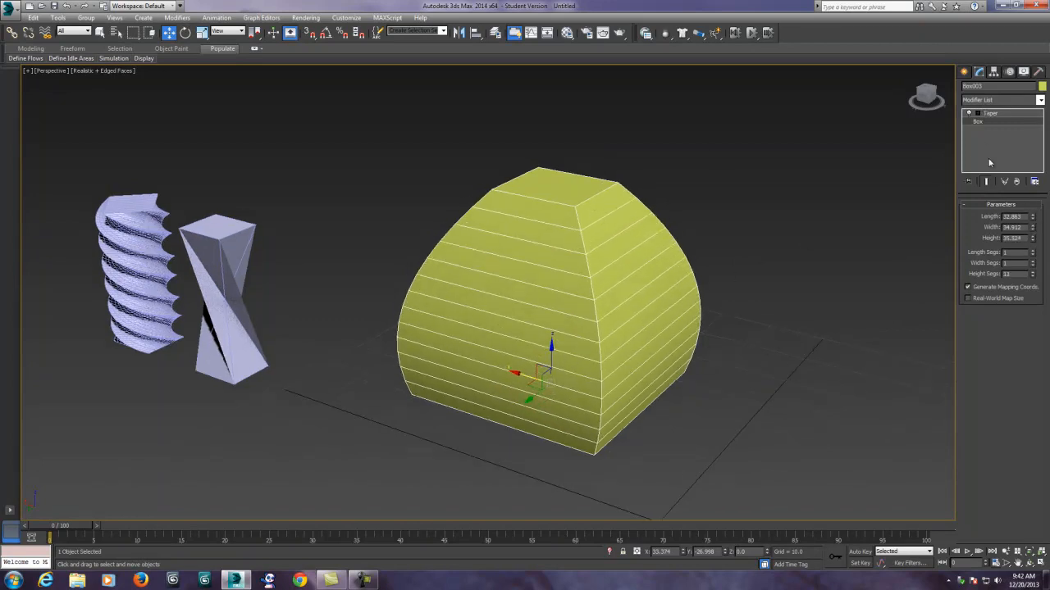
pyautogui.click(986, 115)
pyautogui.moveTo(1026, 236); pyautogui.dragTo(1000, 362)
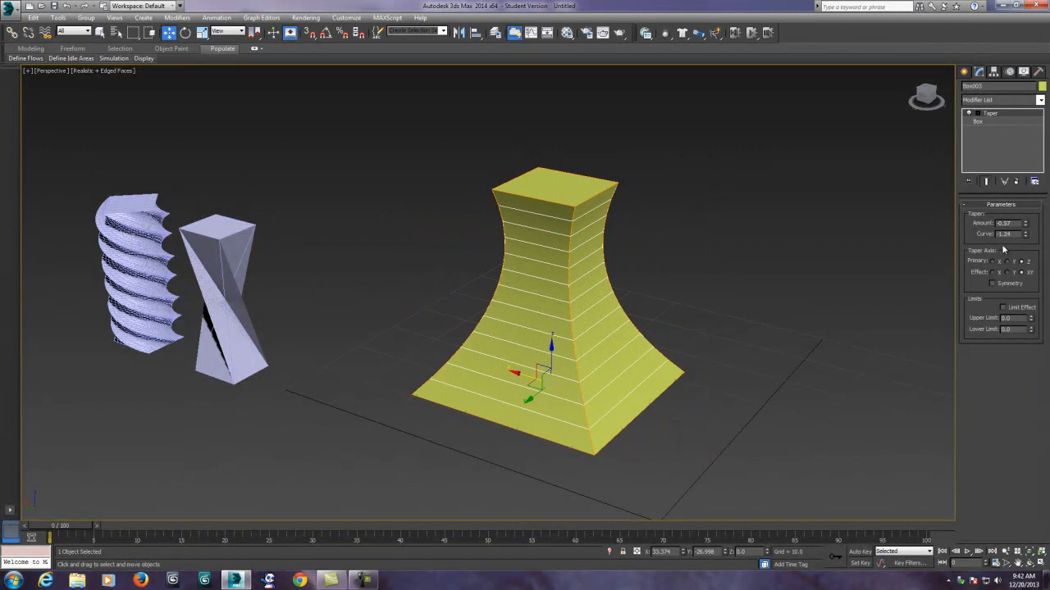
# Step: Try the taper's X and Y effect axes and X and Y primary axes, returning to XY effect and Z primary
pyautogui.click(993, 273)
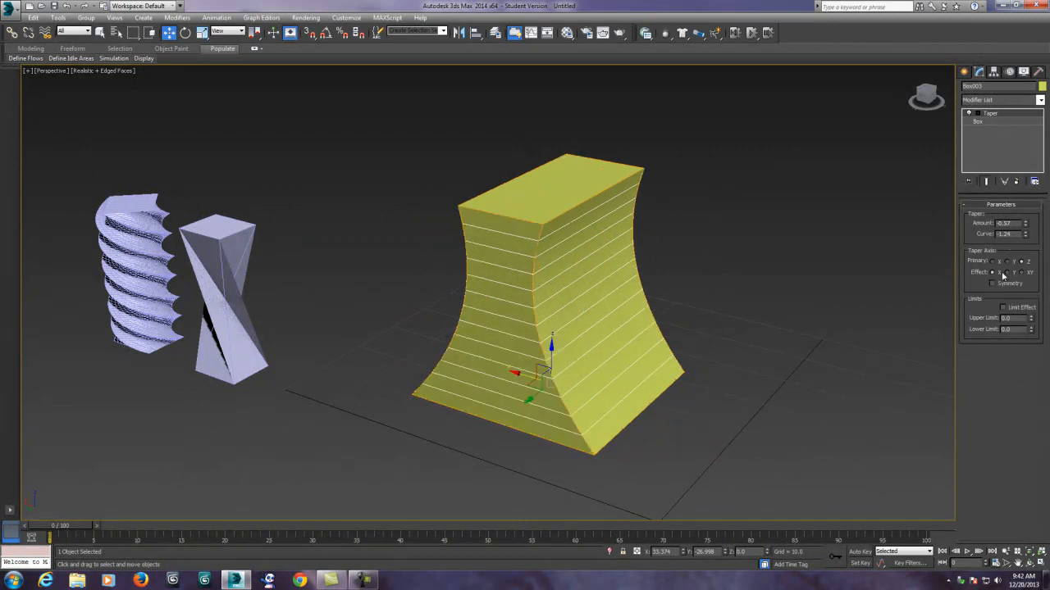
pyautogui.click(1008, 273)
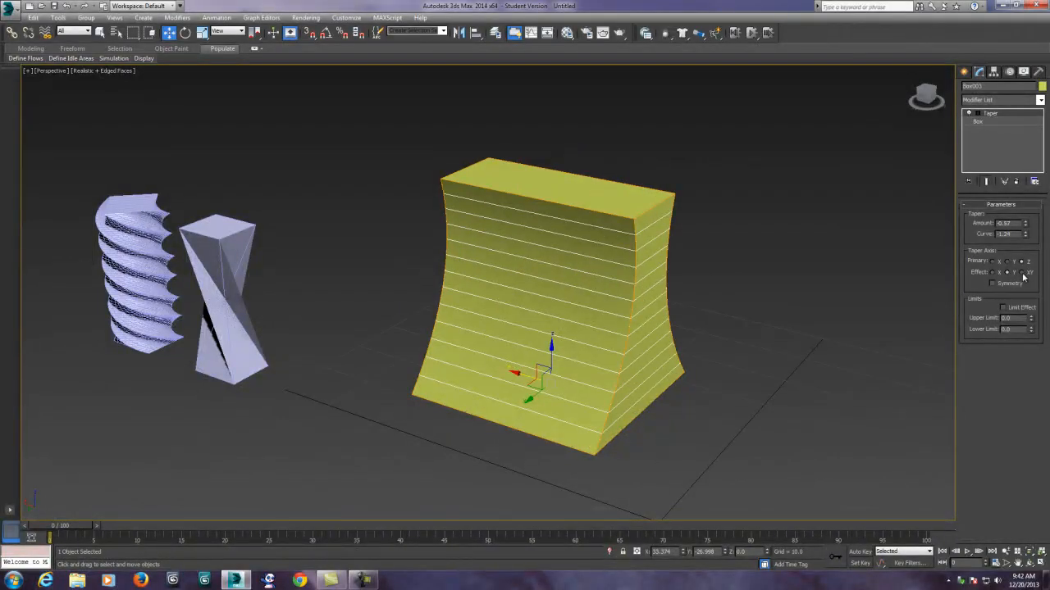
pyautogui.click(1022, 274)
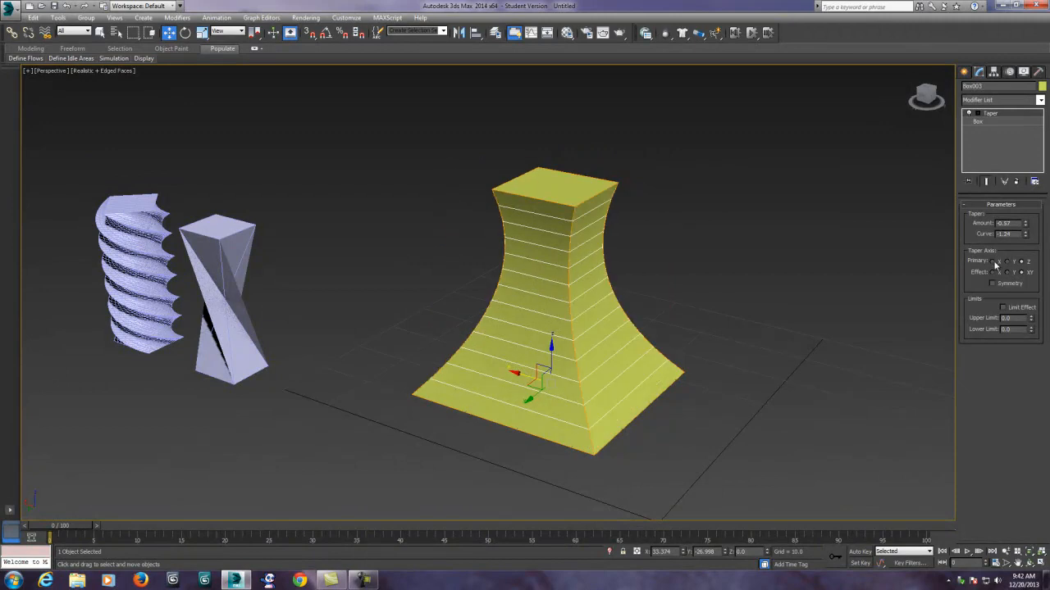
pyautogui.click(993, 261)
pyautogui.click(1008, 261)
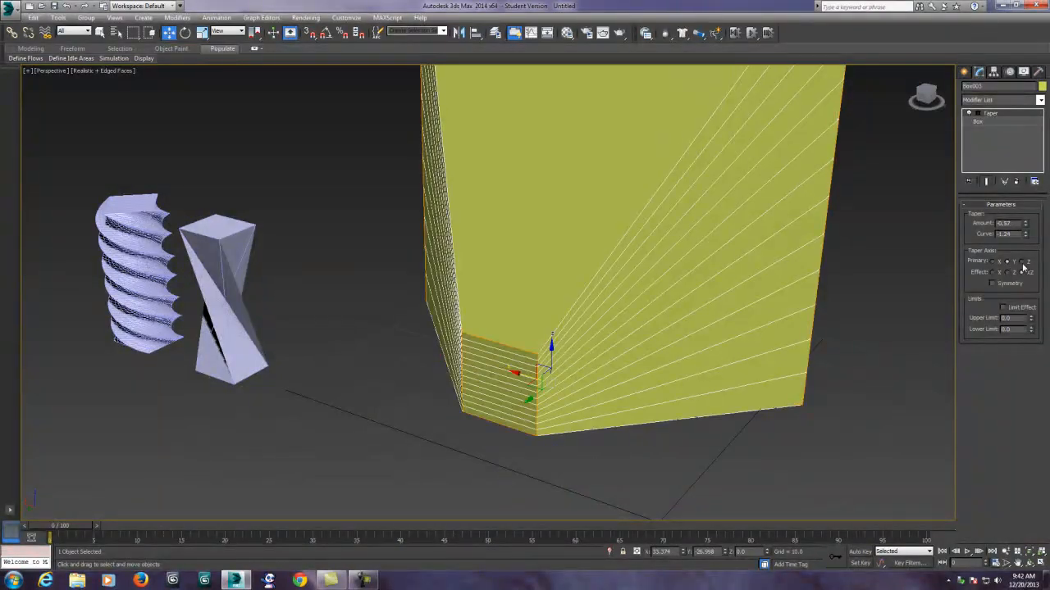
pyautogui.click(1022, 261)
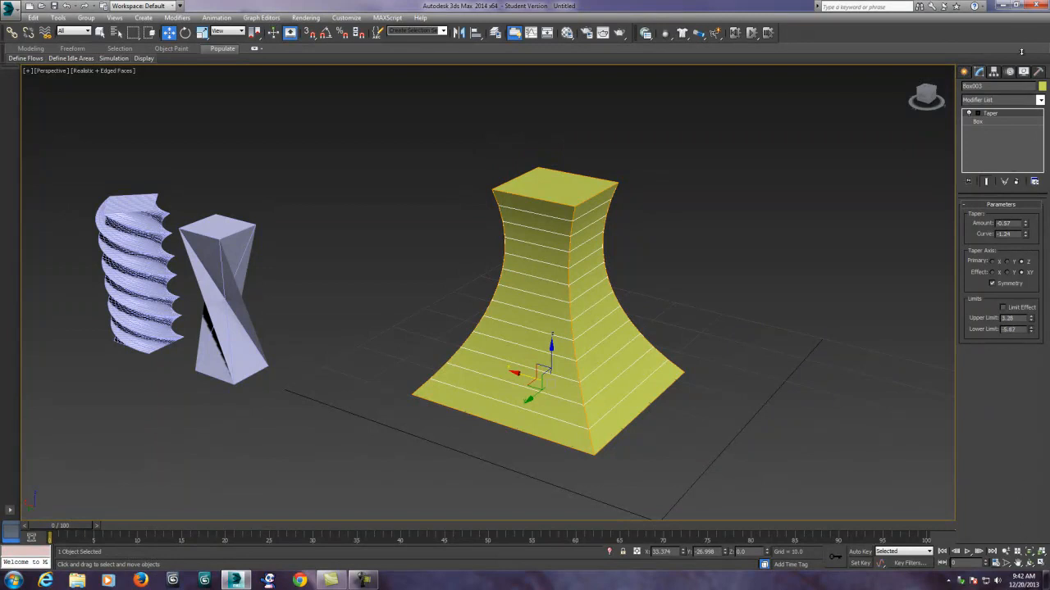
# Step: Limit the taper's effect with an upper limit of about 18.95 and a lower limit of about 4.11
pyautogui.click(1002, 307)
pyautogui.moveTo(1031, 322); pyautogui.dragTo(1031, 278)
pyautogui.moveTo(995, 234); pyautogui.dragTo(983, 134)
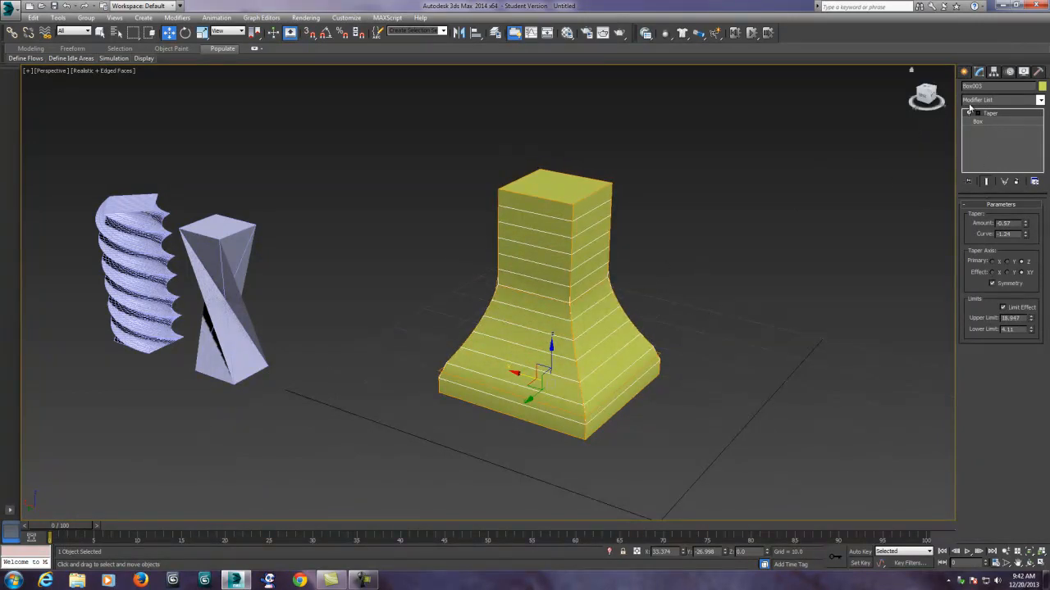
# Step: Create a box about 33.7 long, 35.1 wide and 45.6 high in the empty area beside the tapered box
pyautogui.moveTo(603, 282); pyautogui.dragTo(519, 260, button='middle')
pyautogui.click(963, 72)
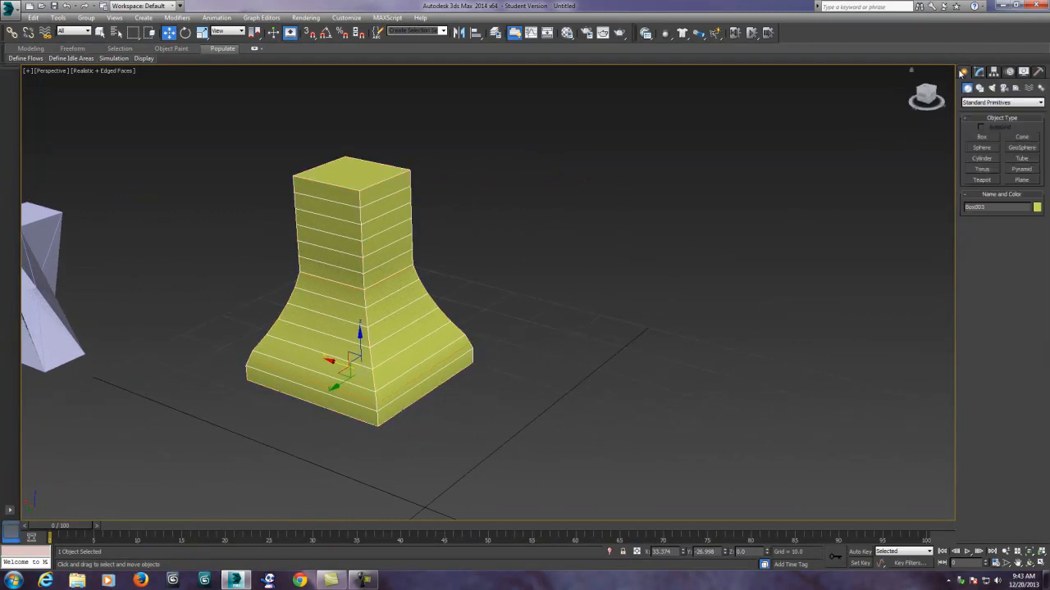
pyautogui.click(983, 137)
pyautogui.moveTo(572, 318); pyautogui.dragTo(664, 461)
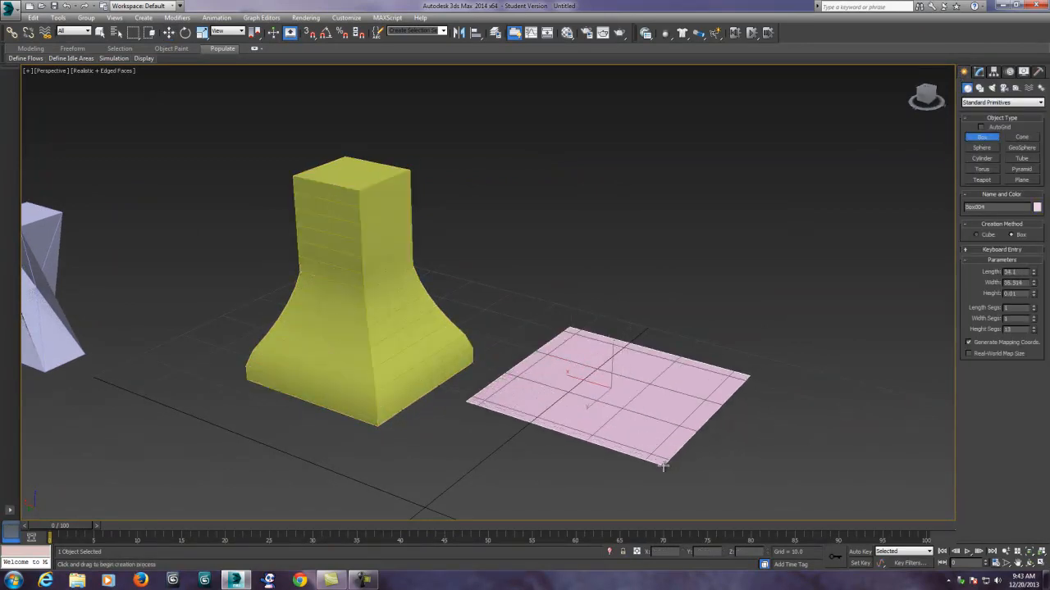
pyautogui.click(667, 428)
pyautogui.click(686, 274)
pyautogui.scroll(3, 672, 298)
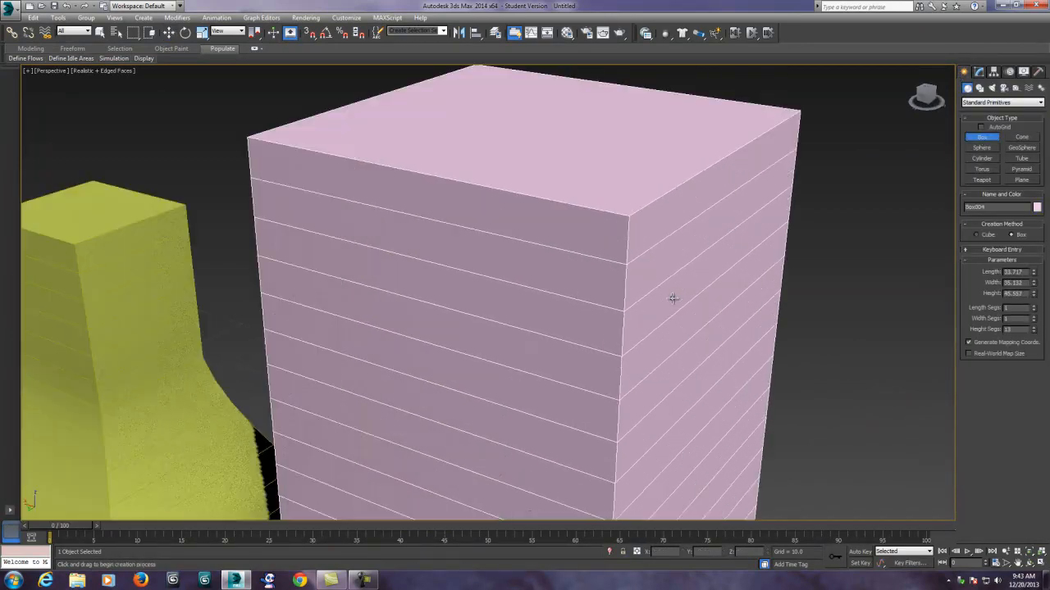
pyautogui.scroll(-2, 673, 297)
pyautogui.moveTo(673, 297); pyautogui.dragTo(668, 279, button='middle')
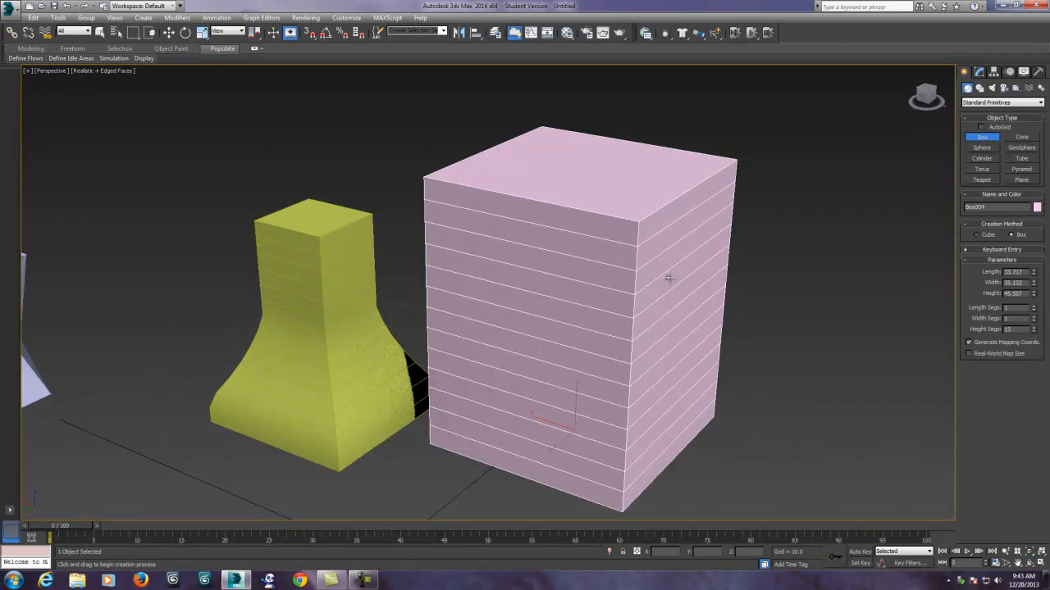
# Step: Browse the modifiers available for the new pink box without applying any, and delete the box
pyautogui.click(979, 72)
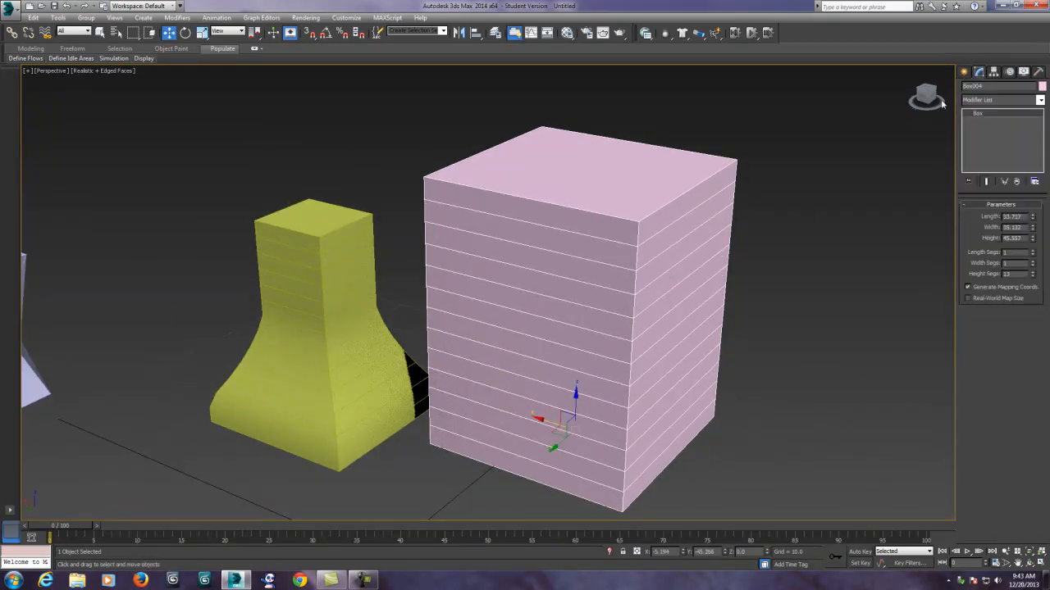
pyautogui.click(1041, 101)
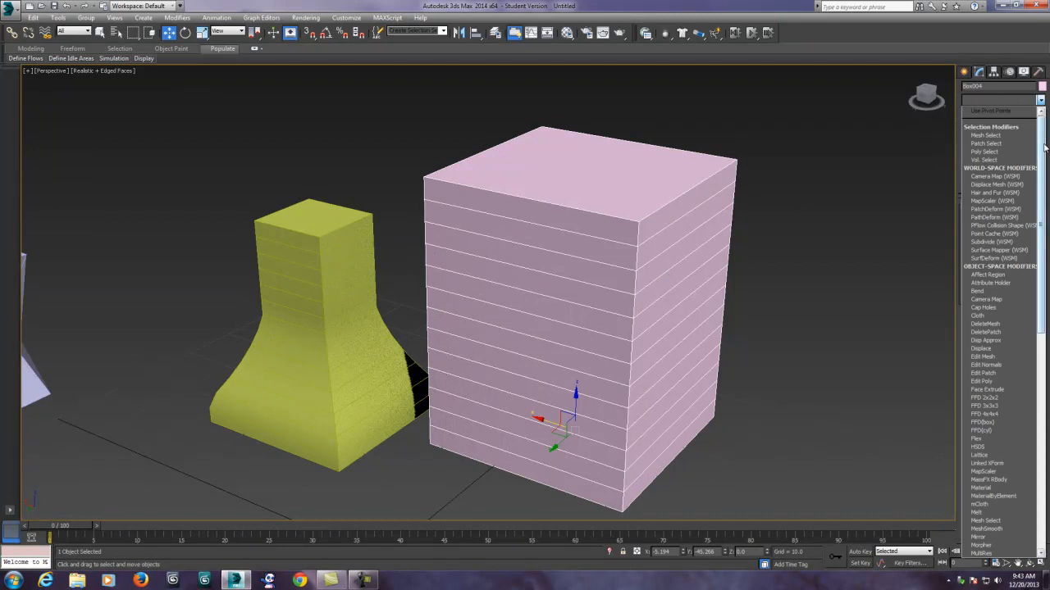
pyautogui.moveTo(1044, 145); pyautogui.dragTo(1043, 158)
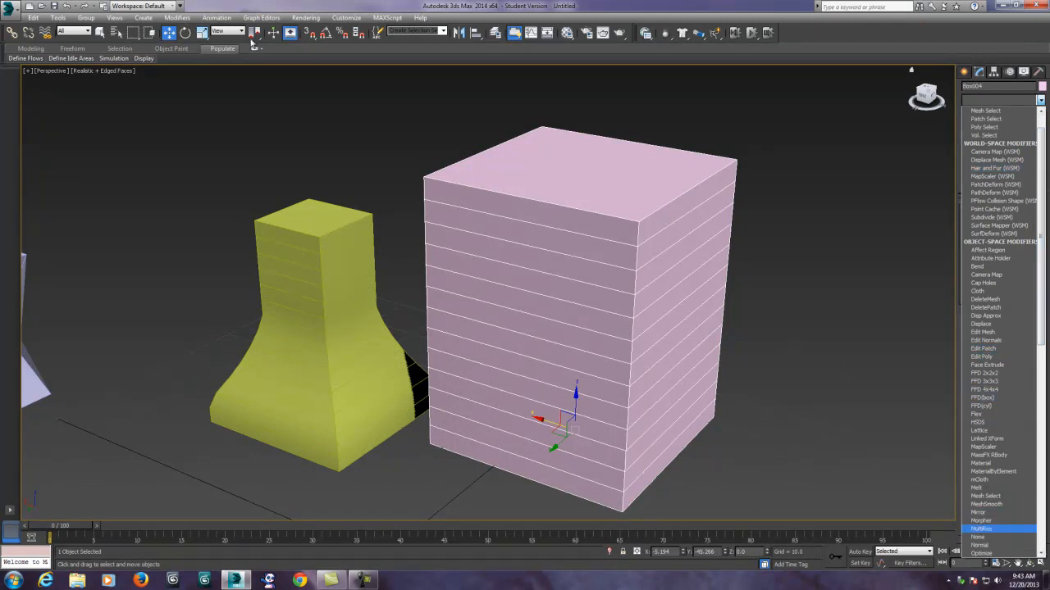
pyautogui.click(506, 156)
pyautogui.press('Delete')
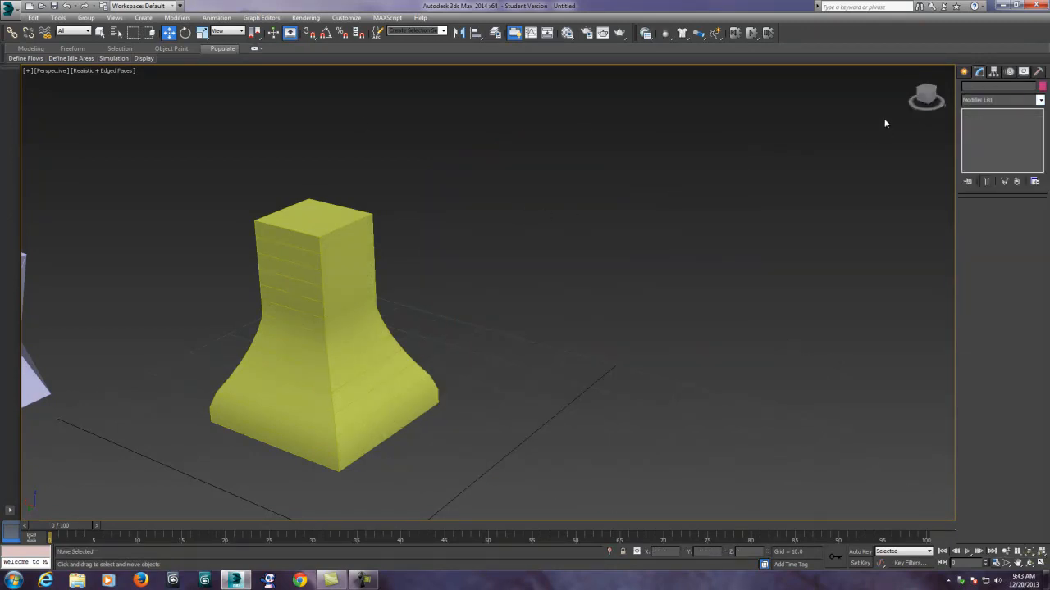
# Step: Create a large plane beside and partly beneath the tapered box, about 108 long and 101 wide
pyautogui.click(964, 72)
pyautogui.click(1021, 179)
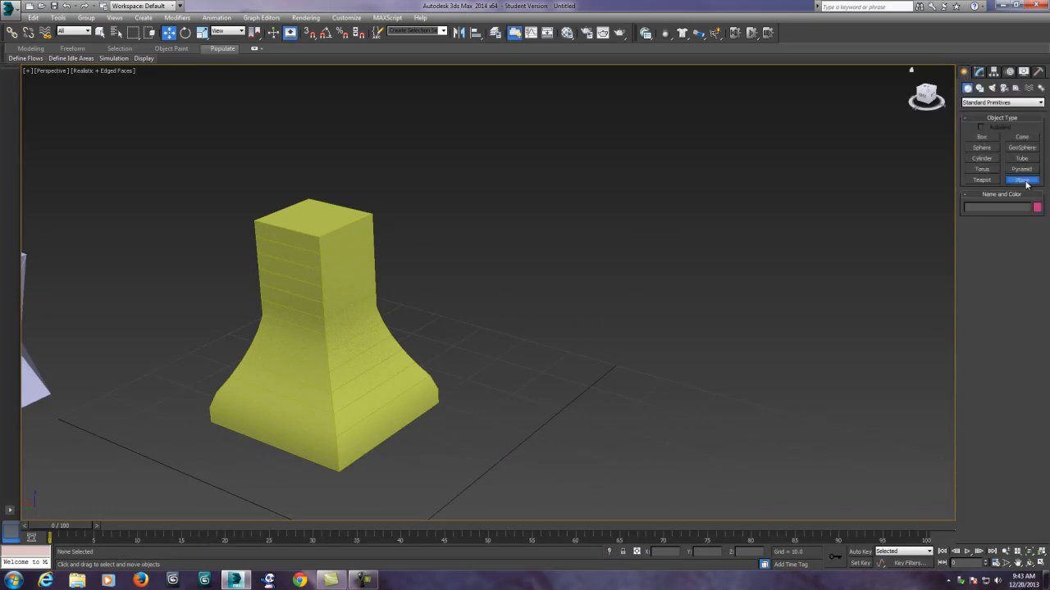
pyautogui.moveTo(502, 218); pyautogui.dragTo(702, 584)
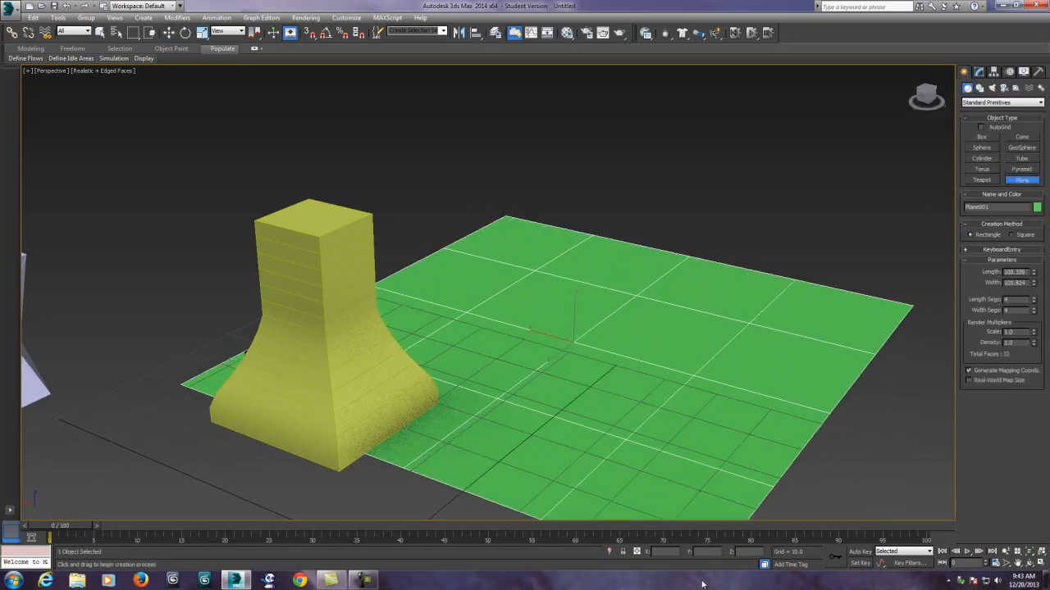
pyautogui.moveTo(685, 295); pyautogui.dragTo(595, 241, button='middle')
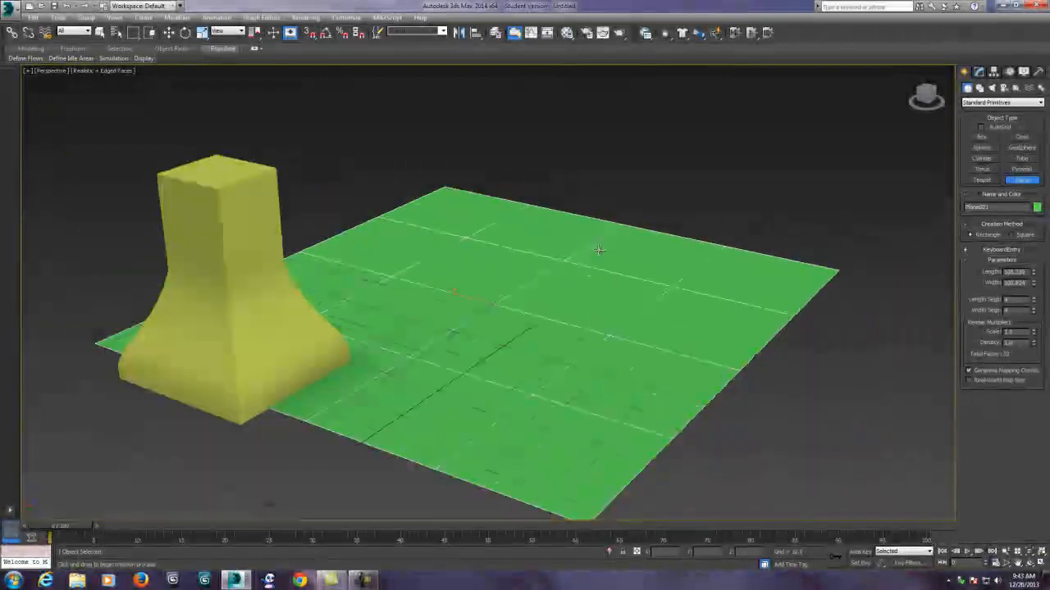
pyautogui.moveTo(581, 293); pyautogui.dragTo(598, 281, button='middle')
# Step: Set the green plane's length segments to 21 and width segments to 18
pyautogui.click(978, 73)
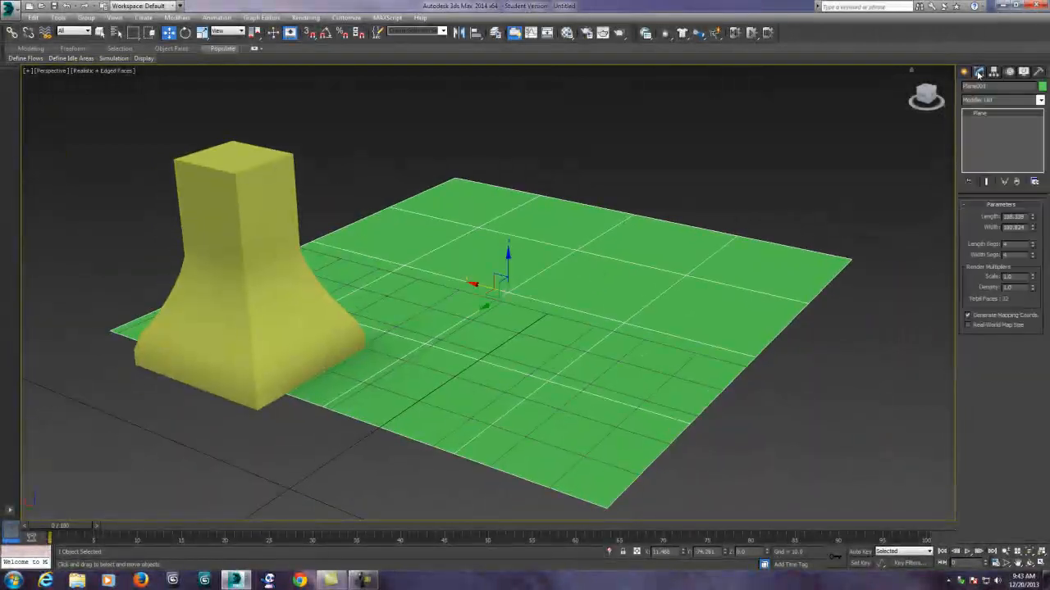
pyautogui.moveTo(1031, 244); pyautogui.dragTo(1014, 78)
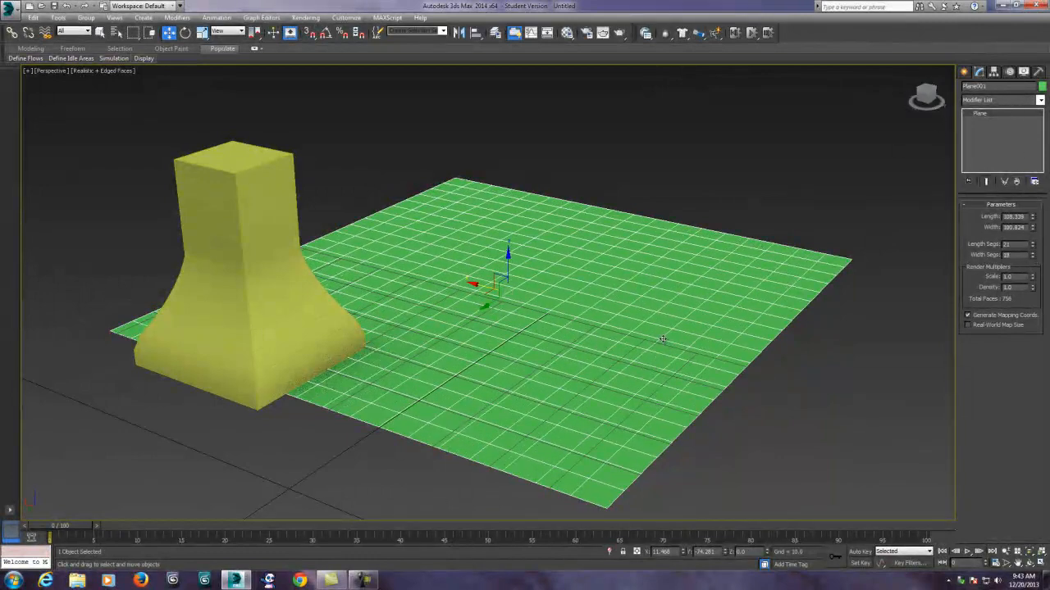
pyautogui.moveTo(659, 341); pyautogui.dragTo(684, 350, button='middle')
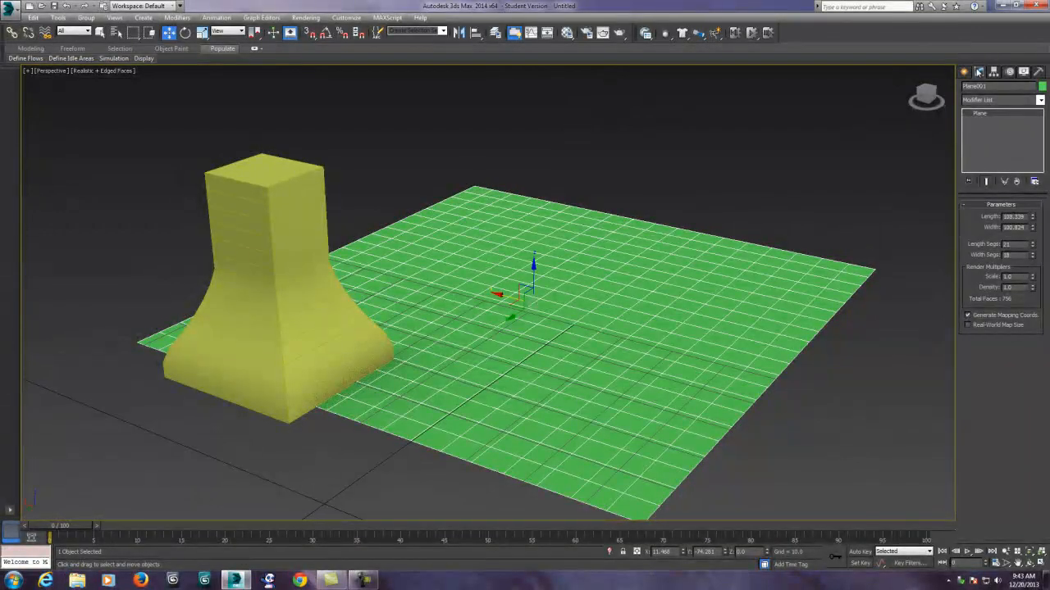
# Step: Apply a Noise modifier to the green plane with Fractal enabled and an X strength of about 27.8
pyautogui.click(1040, 100)
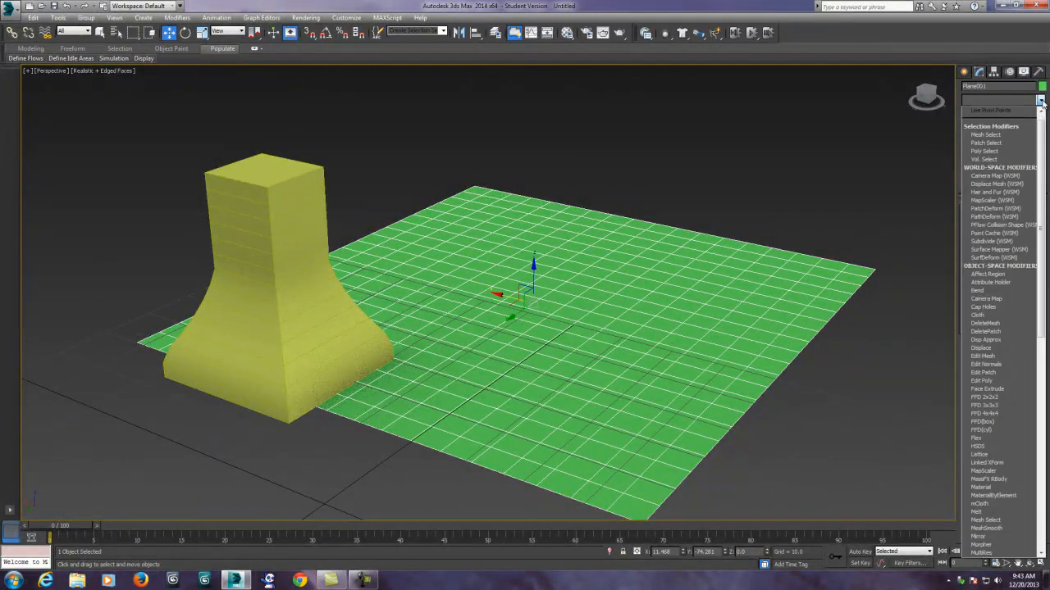
pyautogui.press('n')
pyautogui.click(976, 120)
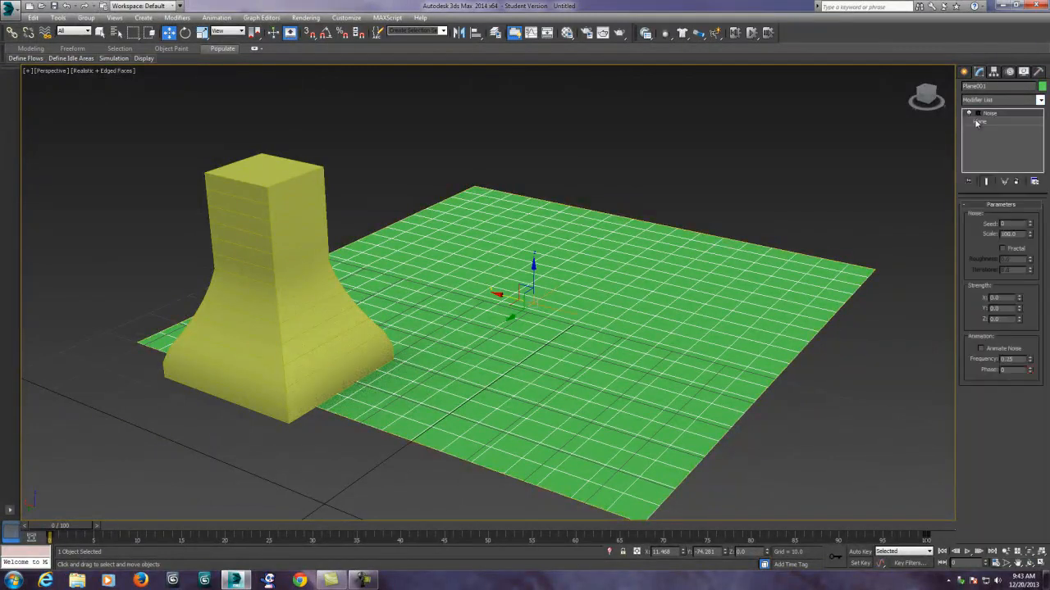
pyautogui.click(1003, 248)
pyautogui.moveTo(1017, 279); pyautogui.dragTo(871, 46)
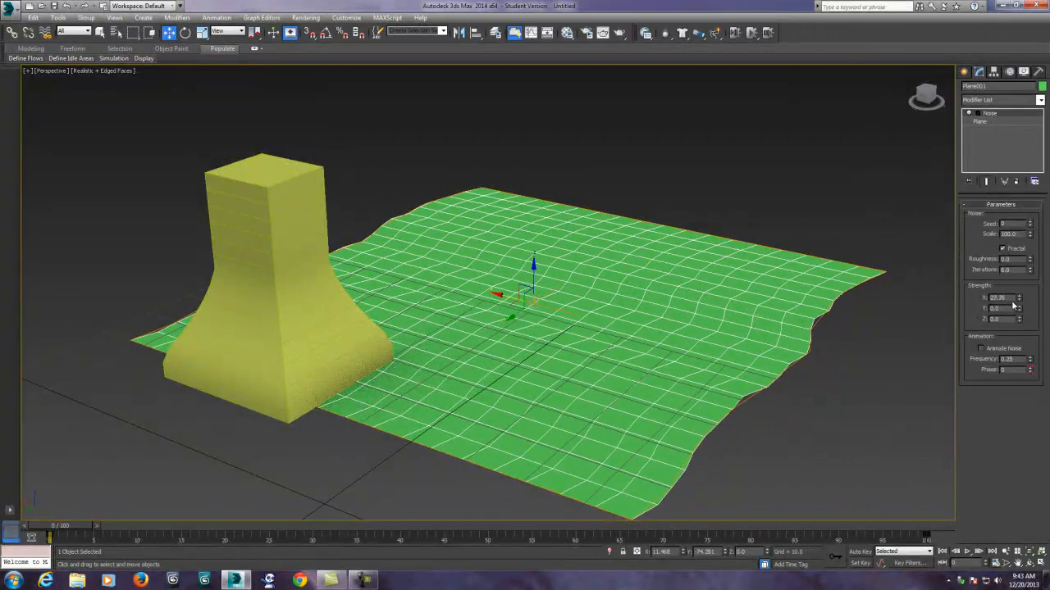
# Step: Set the green plane's Noise strength to about 16.9 in Y and about 48 in Z
pyautogui.moveTo(1017, 246); pyautogui.dragTo(881, 445)
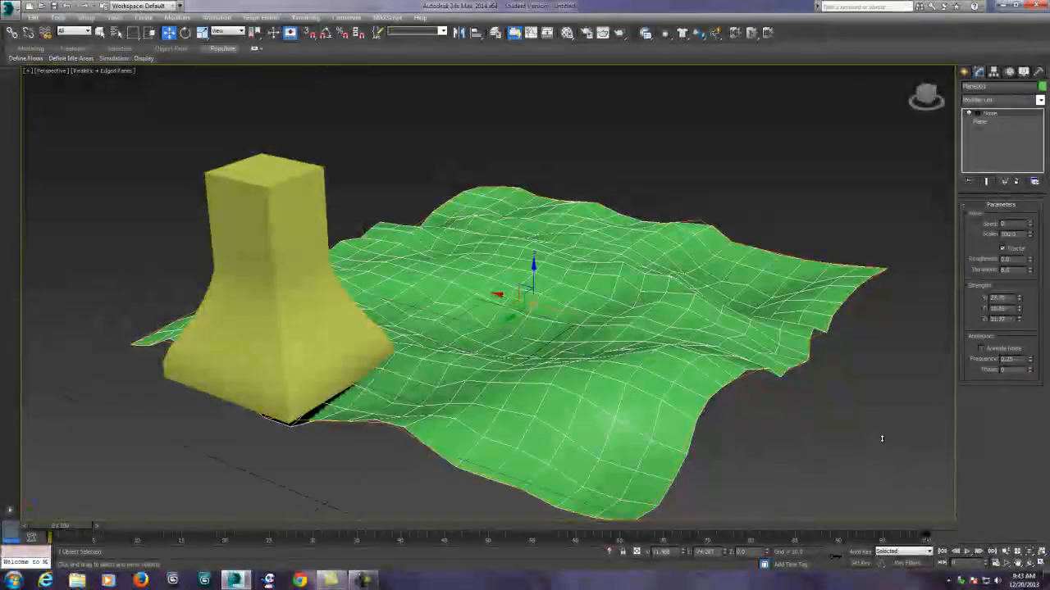
pyautogui.moveTo(880, 551); pyautogui.dragTo(840, 393)
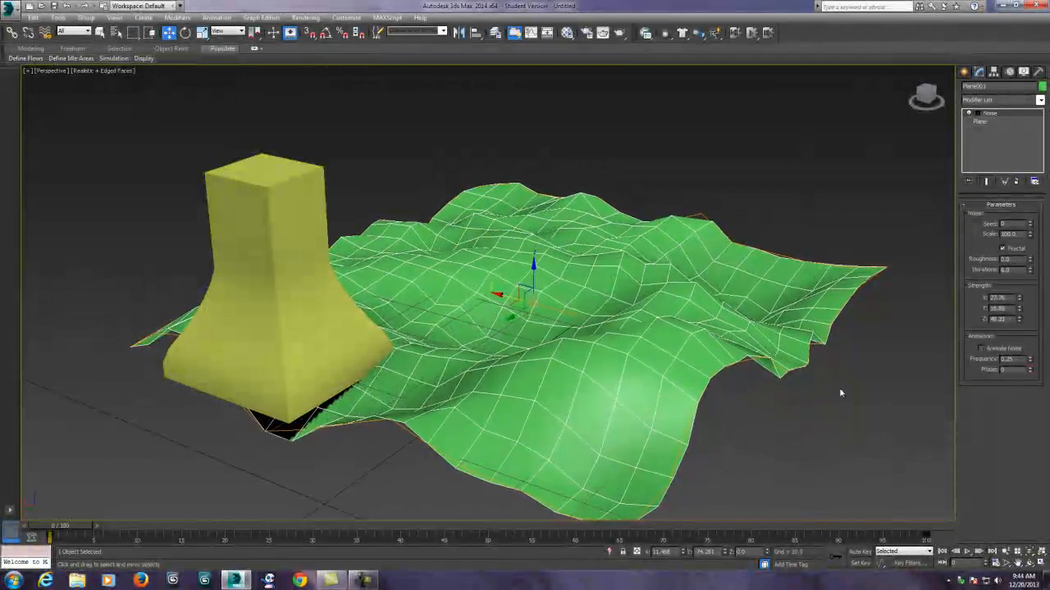
# Step: Examine the noise-deformed green plane from several angles and distances to judge its angular surface
pyautogui.click(1029, 563)
pyautogui.moveTo(509, 303); pyautogui.dragTo(515, 337)
pyautogui.scroll(1, 525, 348)
pyautogui.scroll(-1, 525, 352)
pyautogui.moveTo(465, 269); pyautogui.dragTo(462, 252)
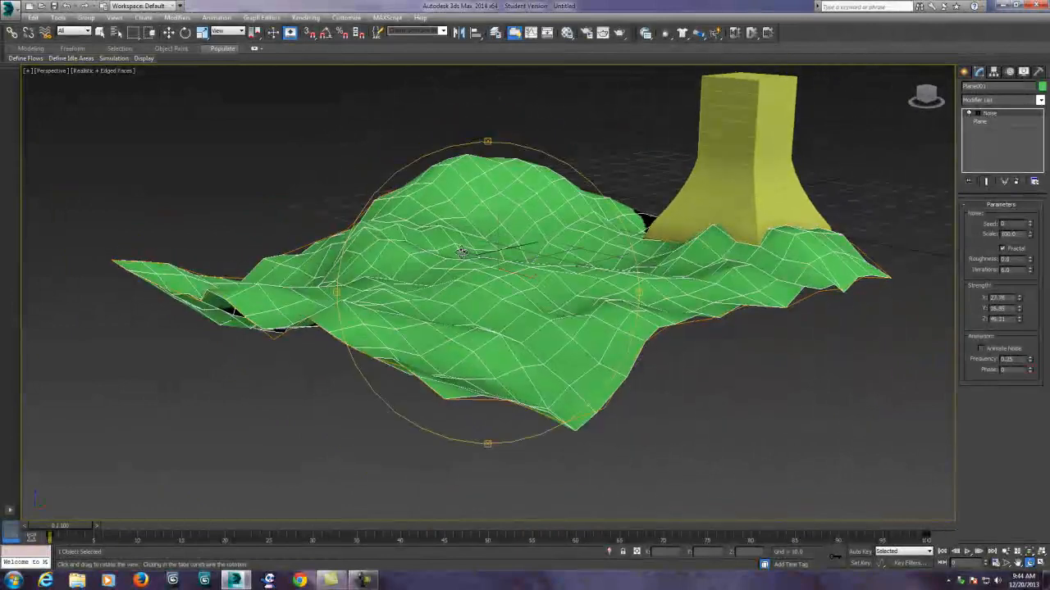
pyautogui.scroll(3, 462, 252)
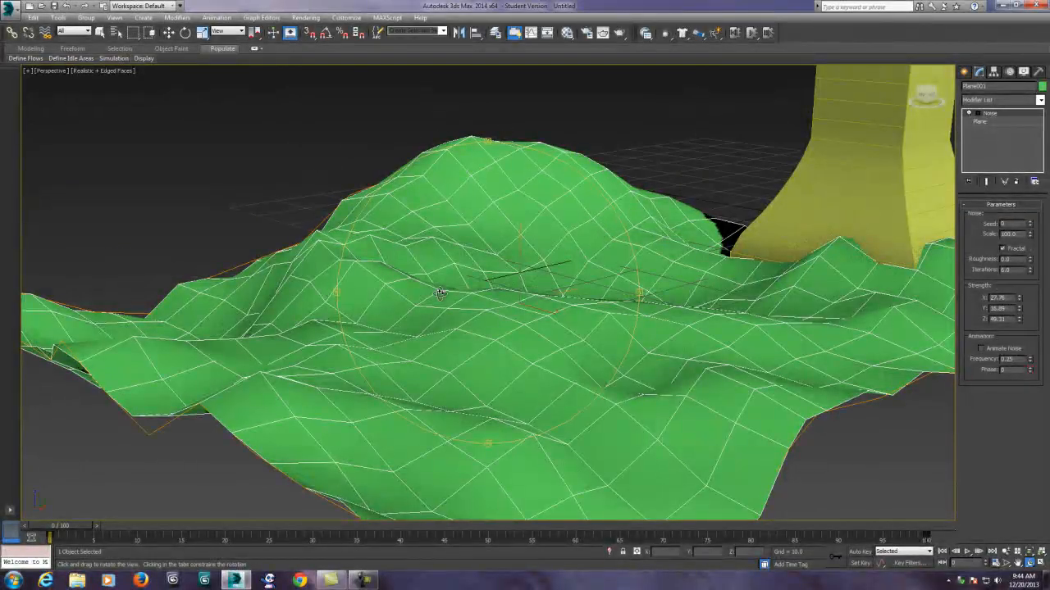
pyautogui.scroll(-3, 492, 293)
pyautogui.moveTo(494, 299); pyautogui.dragTo(564, 303)
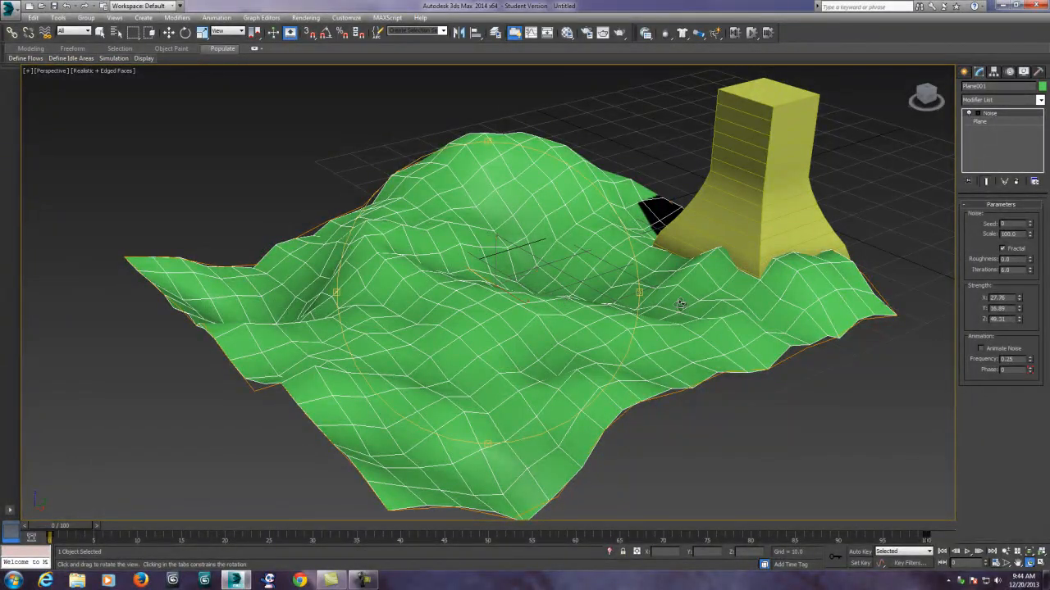
pyautogui.moveTo(536, 331); pyautogui.dragTo(542, 322)
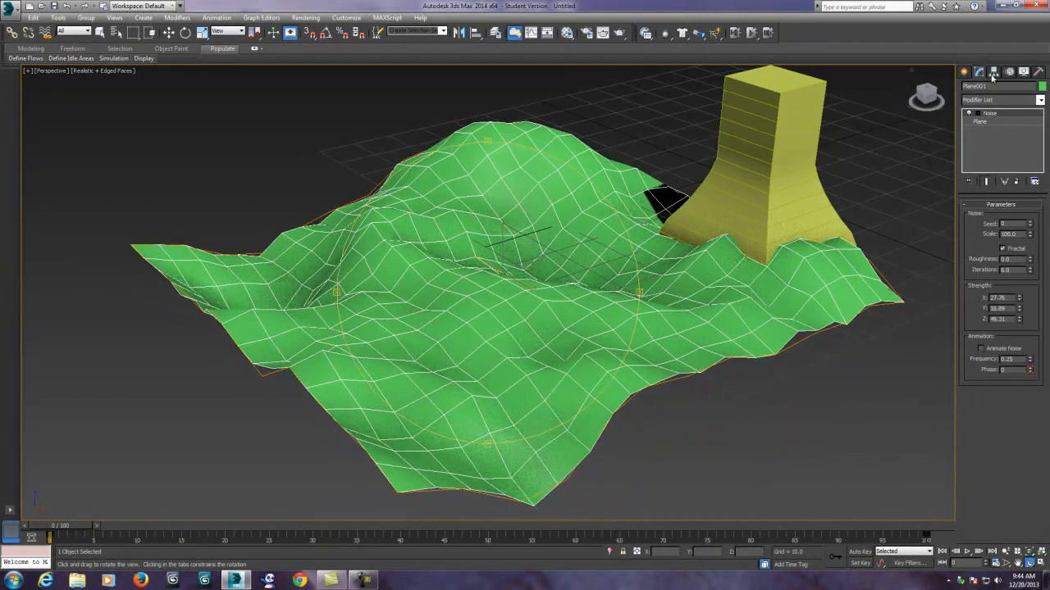
# Step: Apply a TurboSmooth modifier on top of the green plane's Noise modifier
pyautogui.click(1040, 100)
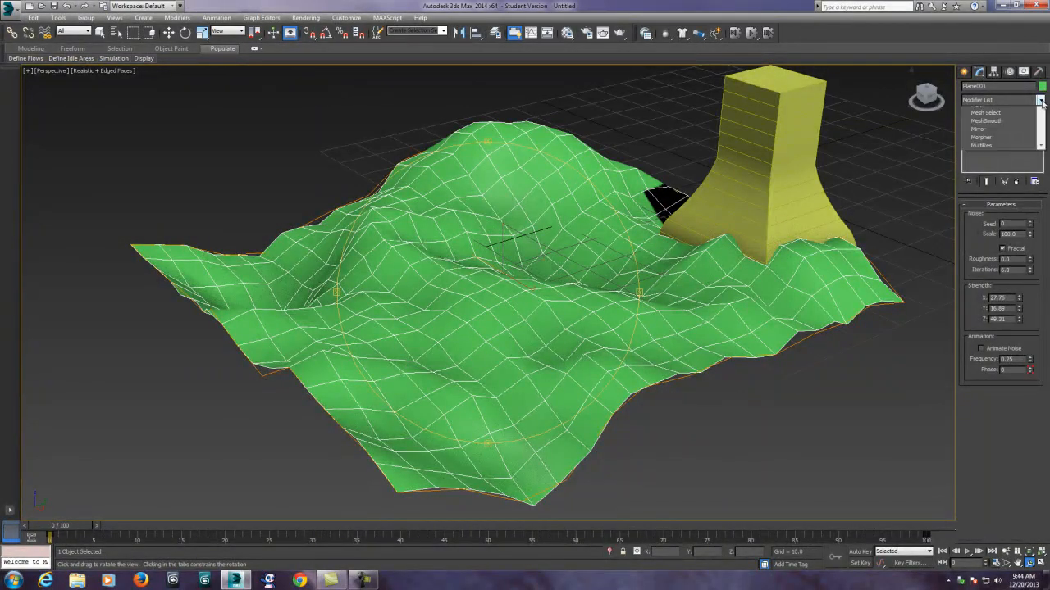
pyautogui.moveTo(1043, 160); pyautogui.dragTo(1042, 363)
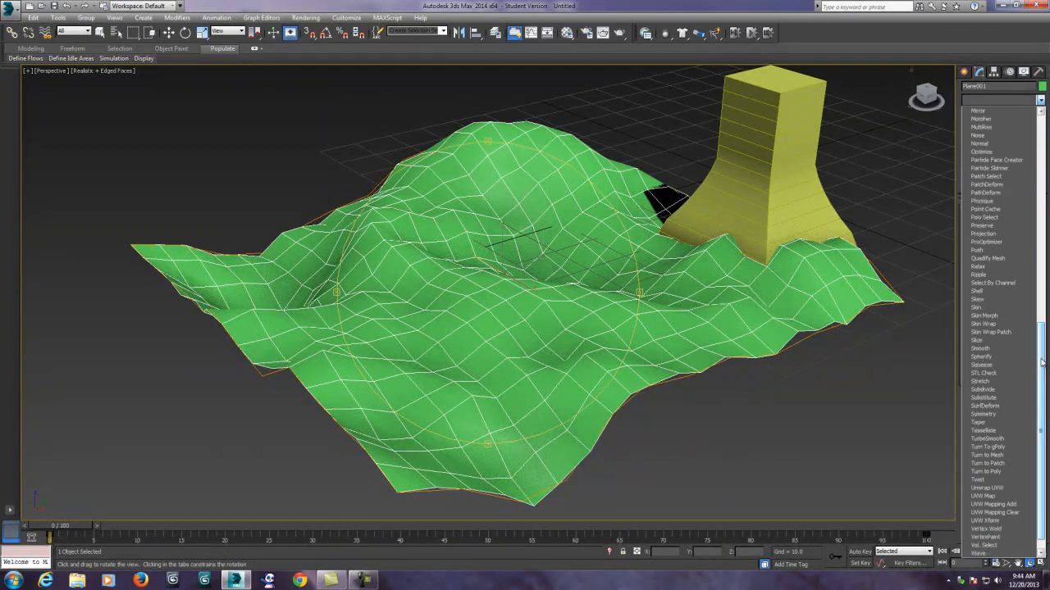
pyautogui.click(986, 440)
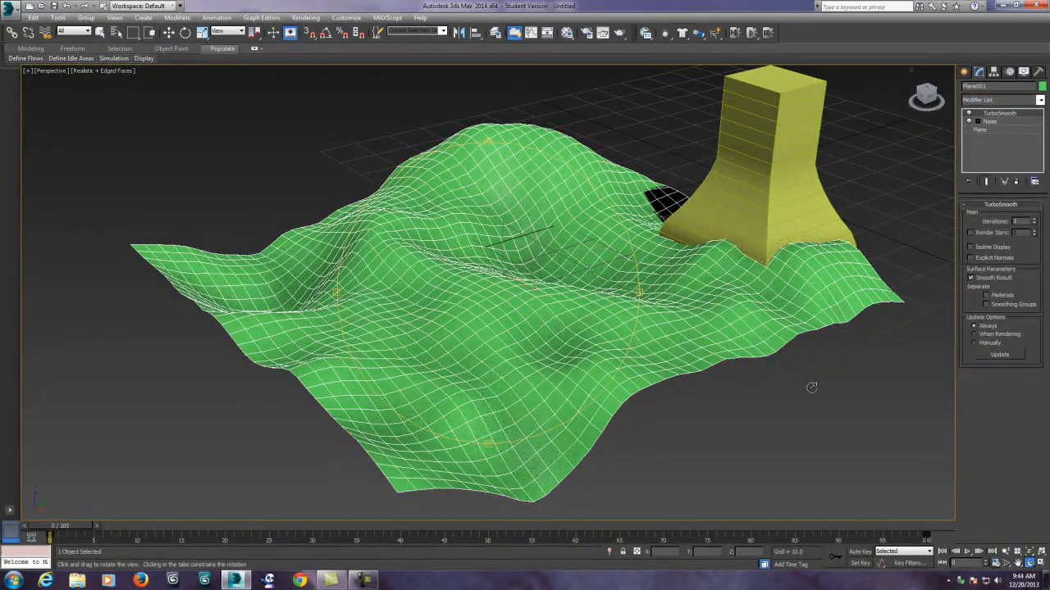
# Step: Inspect the TurboSmooth result on the green plane up close and from several angles, noting the mesh density
pyautogui.scroll(5, 607, 361)
pyautogui.scroll(-3, 611, 360)
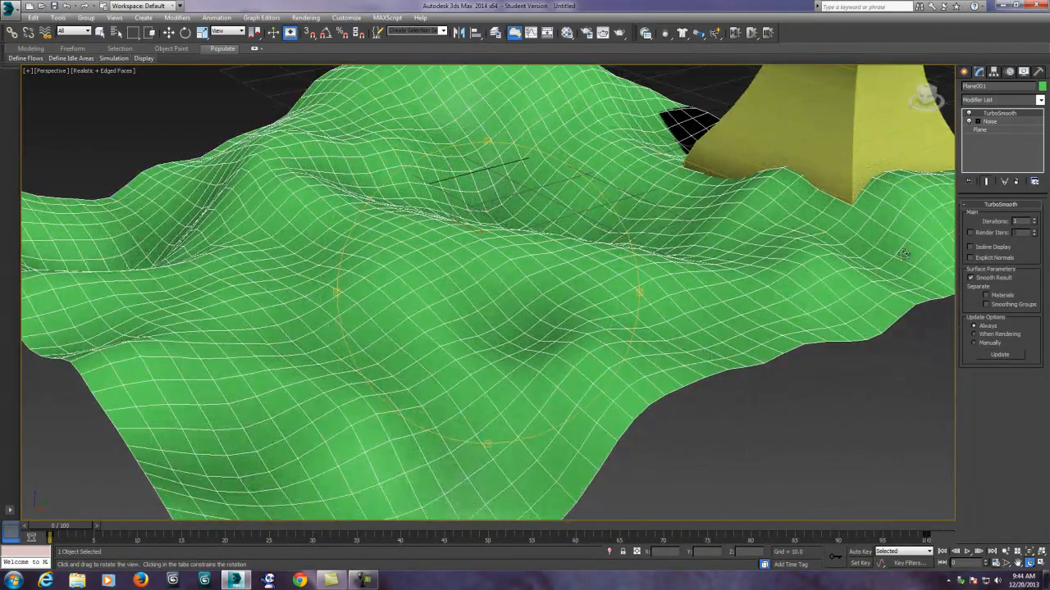
pyautogui.moveTo(606, 369); pyautogui.dragTo(542, 291)
pyautogui.scroll(-3, 594, 382)
pyautogui.scroll(3, 546, 359)
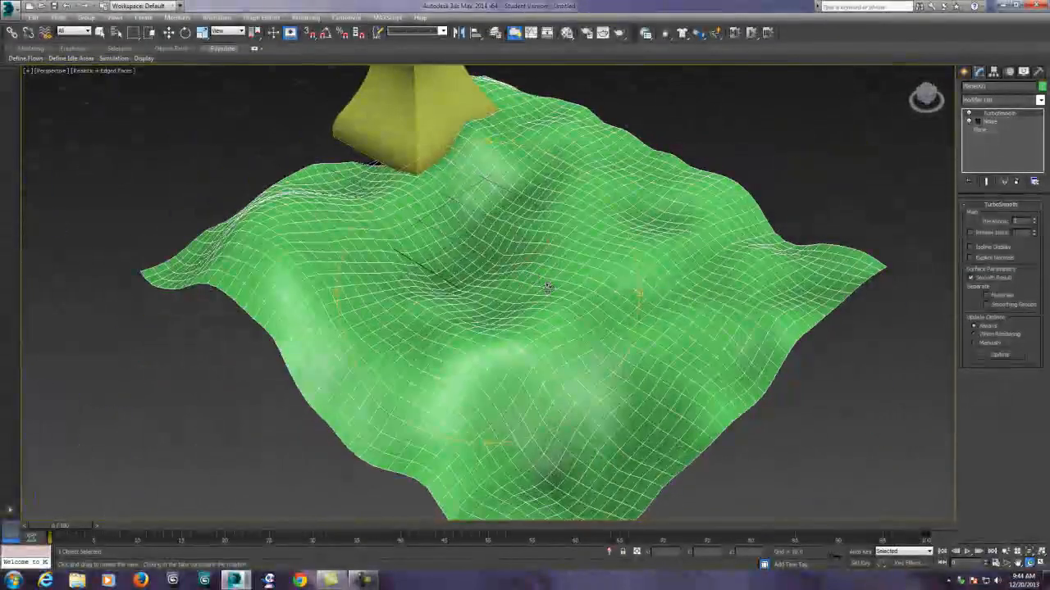
pyautogui.scroll(3, 549, 287)
pyautogui.scroll(-5, 549, 287)
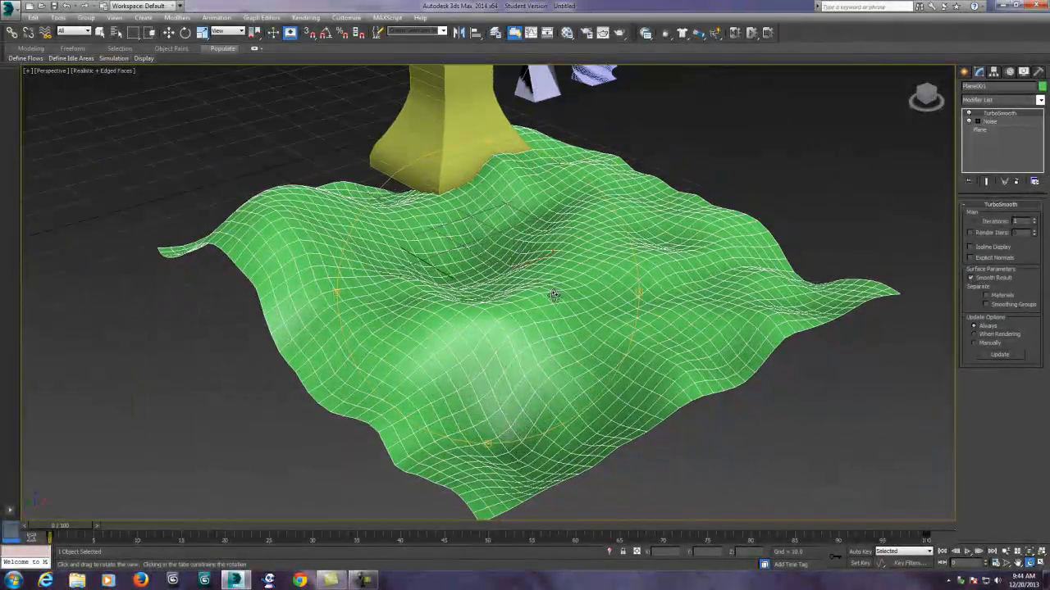
pyautogui.moveTo(554, 295)
pyautogui.mouseDown()
pyautogui.moveTo(574, 309)
pyautogui.moveTo(572, 295)
pyautogui.moveTo(557, 305)
pyautogui.moveTo(574, 297)
pyautogui.mouseUp()
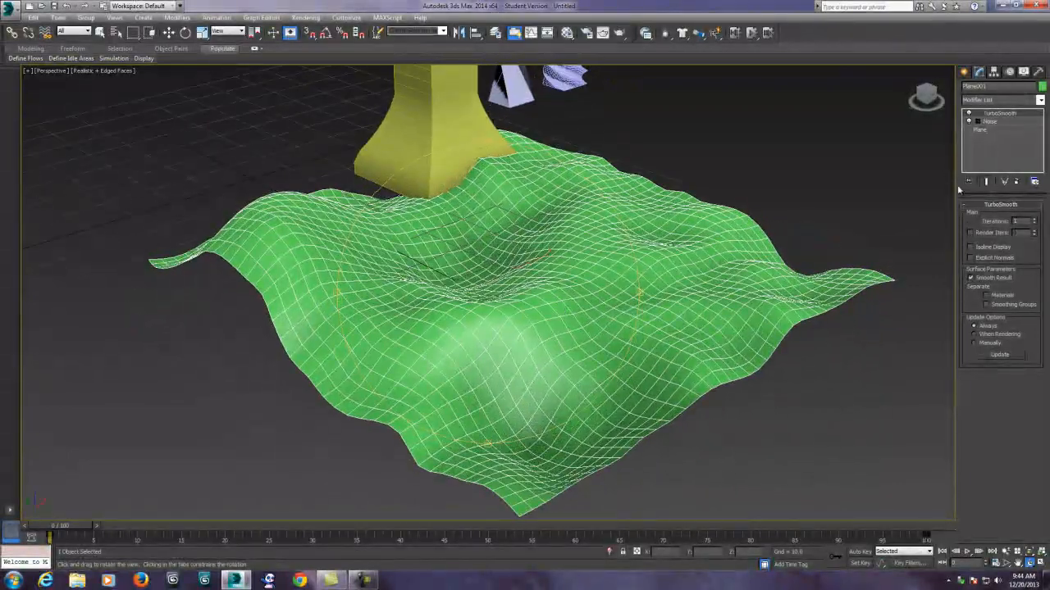
# Step: Delete the TurboSmooth modifier from the green plane and review the unsmoothed noise surface
pyautogui.rightClick(992, 121)
pyautogui.click(935, 132)
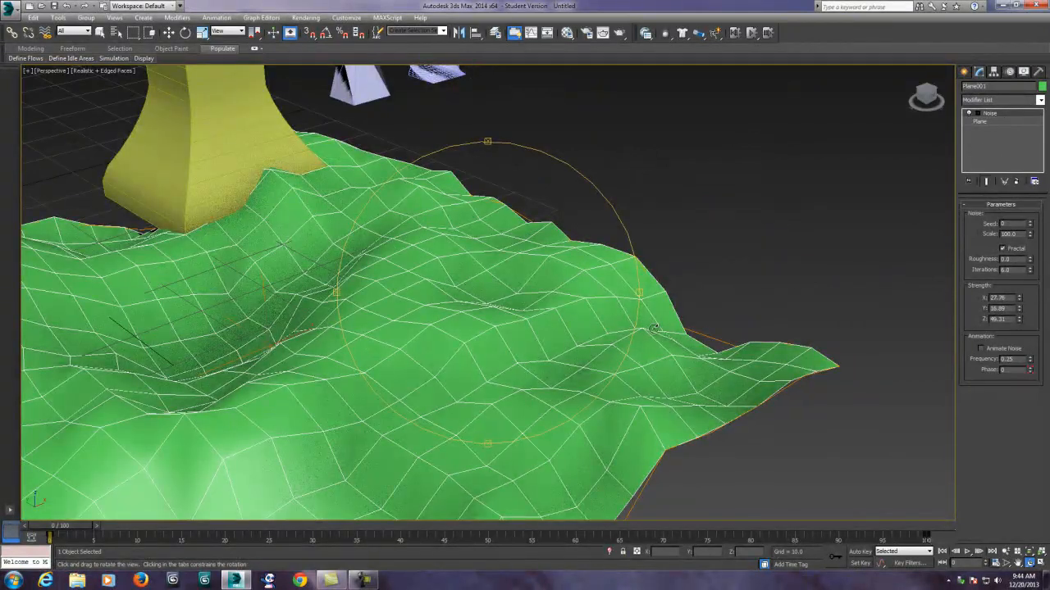
pyautogui.scroll(-5, 653, 328)
pyautogui.scroll(3, 653, 320)
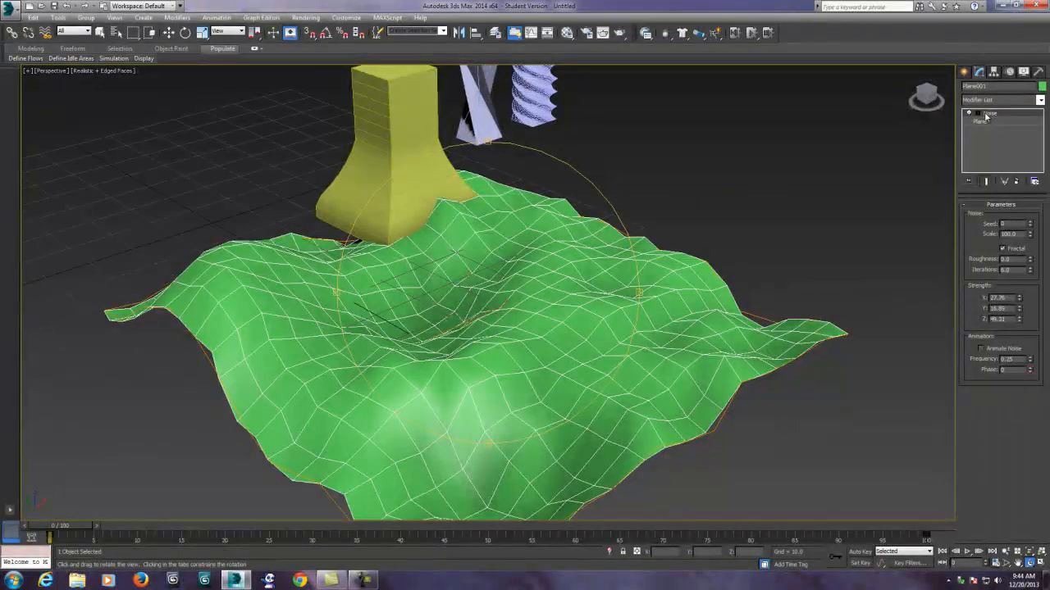
pyautogui.moveTo(549, 353); pyautogui.dragTo(567, 323)
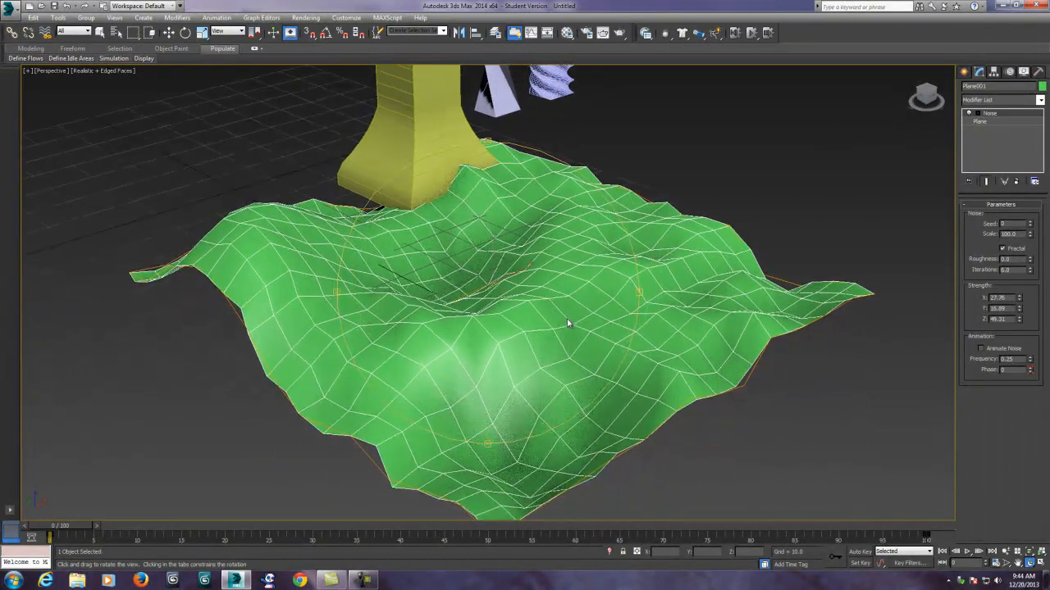
# Step: Apply a MeshSmooth modifier to the green plane above its Noise modifier
pyautogui.click(1040, 100)
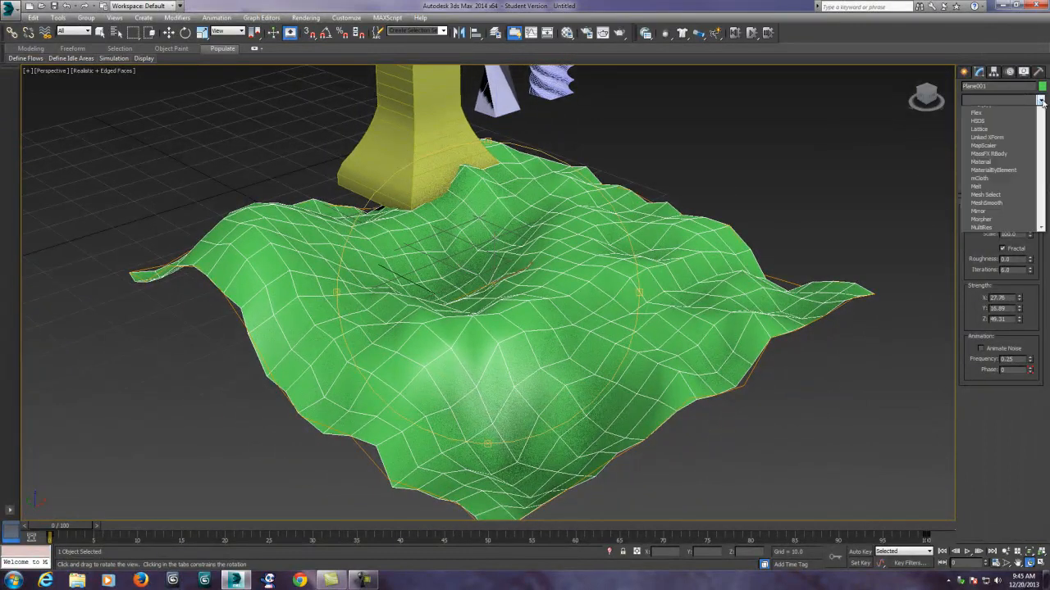
pyautogui.scroll(-5, 1043, 187)
pyautogui.scroll(-8, 1043, 188)
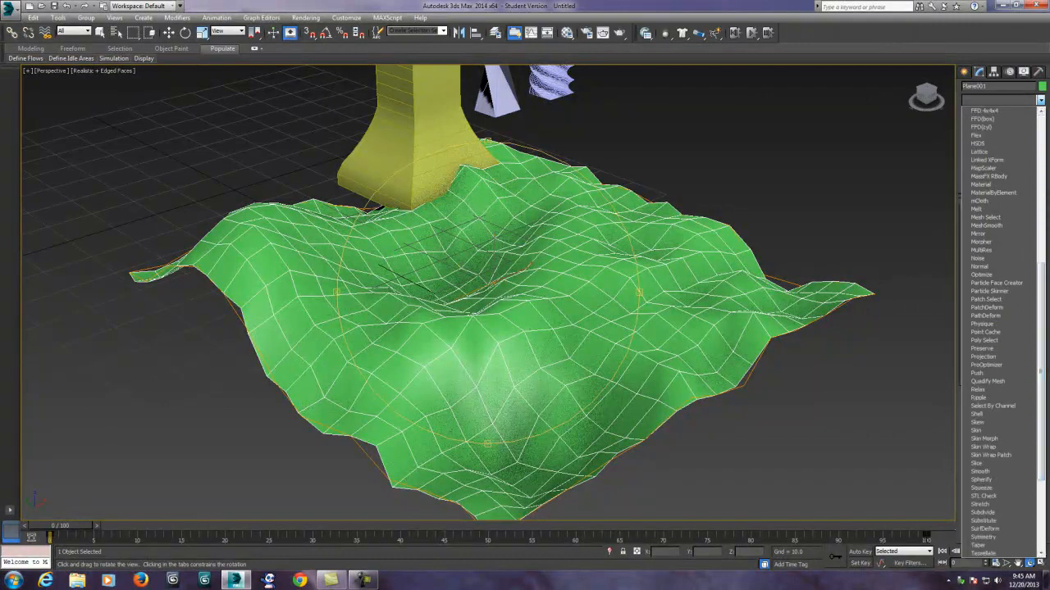
pyautogui.scroll(12, 1001, 164)
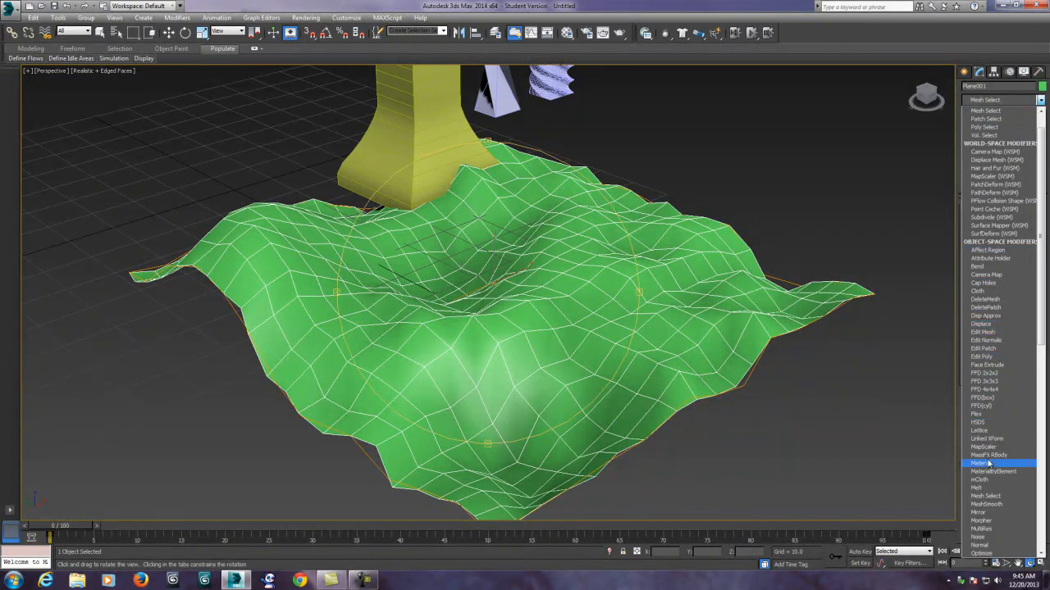
pyautogui.click(997, 505)
# Step: Examine the MeshSmooth surface and edge lines of the green plane from both sides, near and far
pyautogui.moveTo(729, 403); pyautogui.dragTo(523, 365)
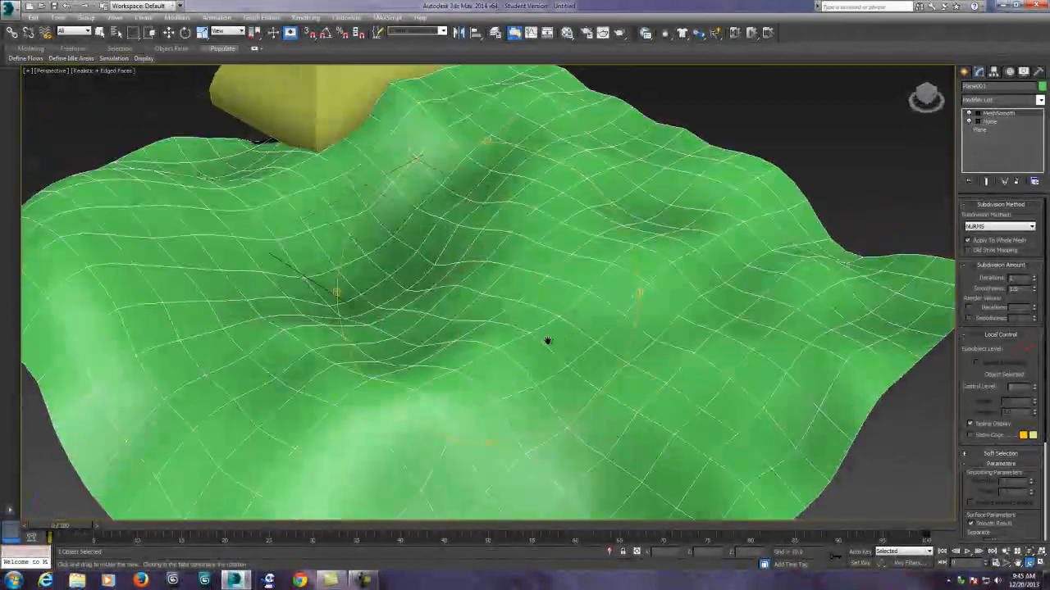
pyautogui.scroll(-3, 548, 341)
pyautogui.scroll(-5, 552, 366)
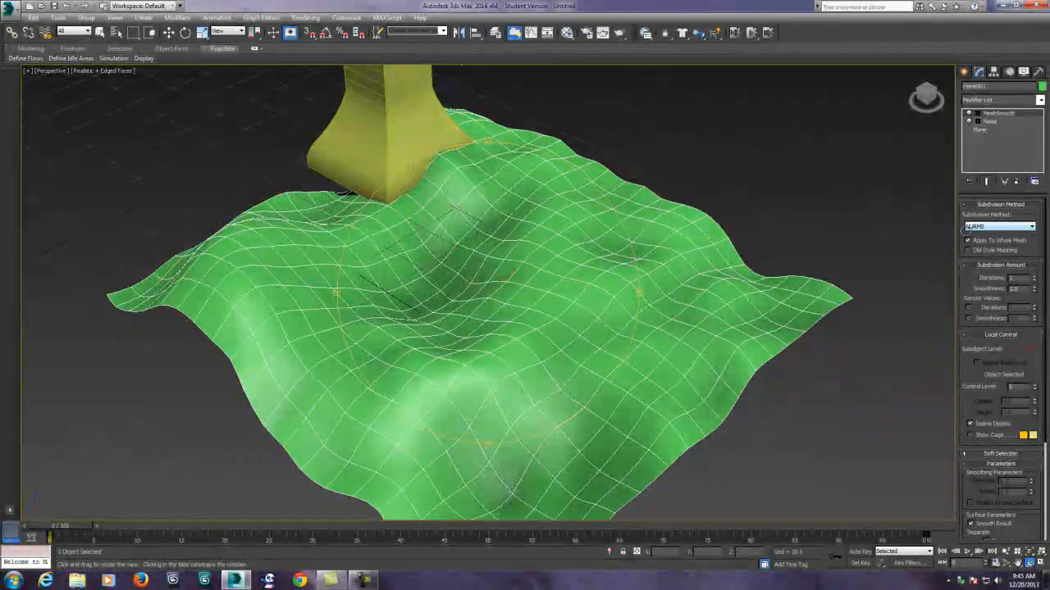
pyautogui.moveTo(547, 346); pyautogui.dragTo(429, 389)
pyautogui.scroll(3, 510, 373)
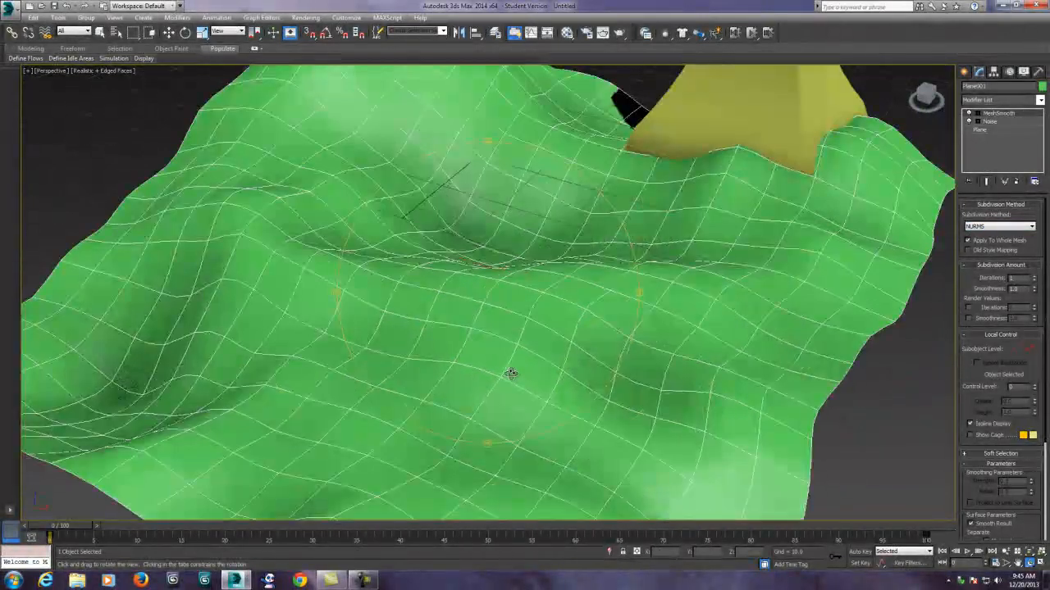
pyautogui.moveTo(510, 373); pyautogui.dragTo(538, 380)
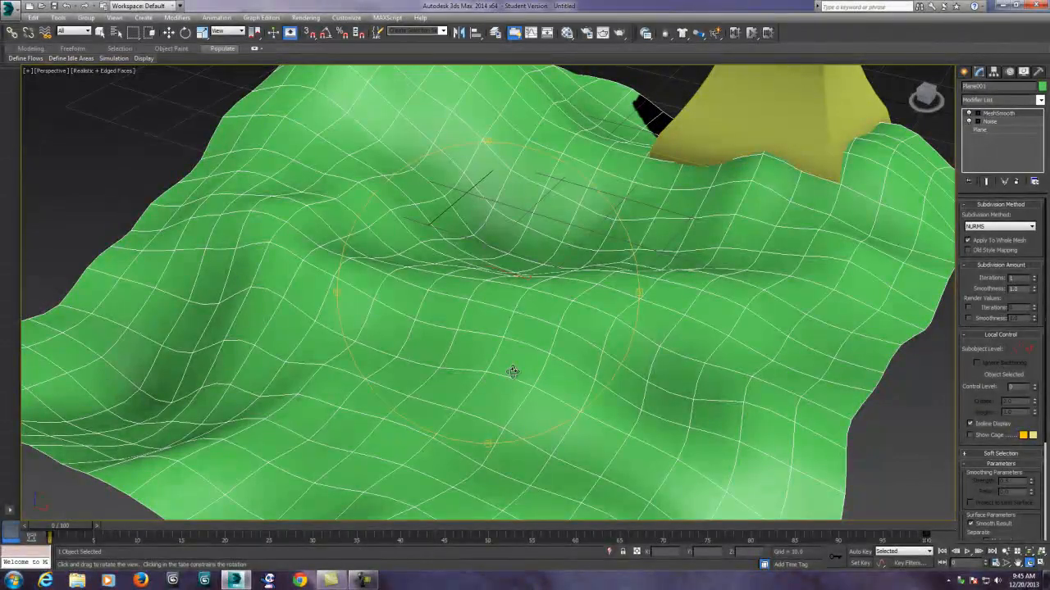
pyautogui.scroll(-5, 536, 368)
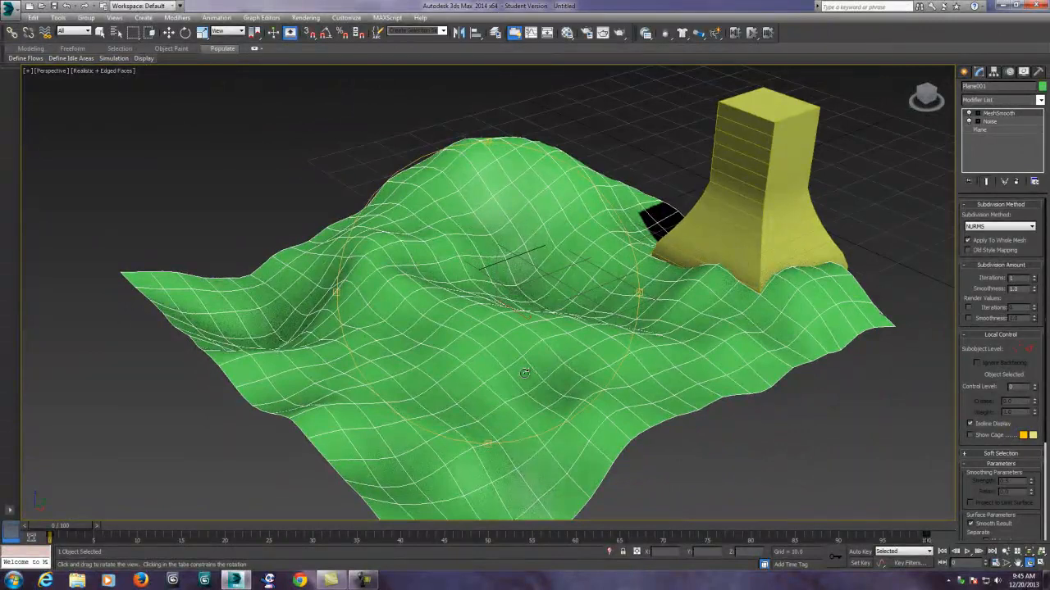
pyautogui.moveTo(646, 330); pyautogui.dragTo(525, 339)
pyautogui.scroll(3, 541, 333)
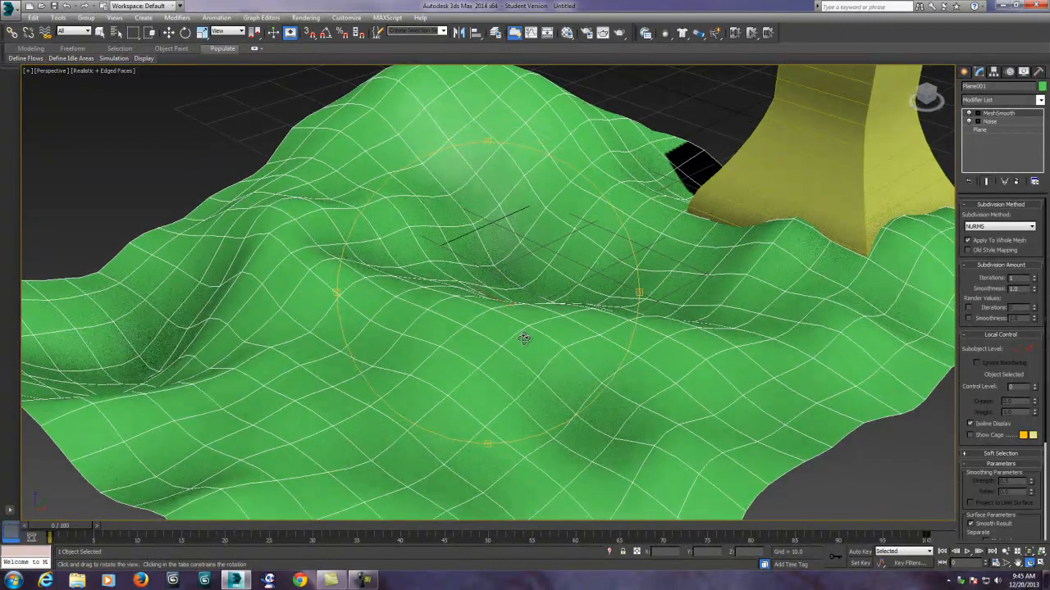
pyautogui.scroll(-3, 525, 339)
pyautogui.moveTo(524, 338); pyautogui.dragTo(524, 343)
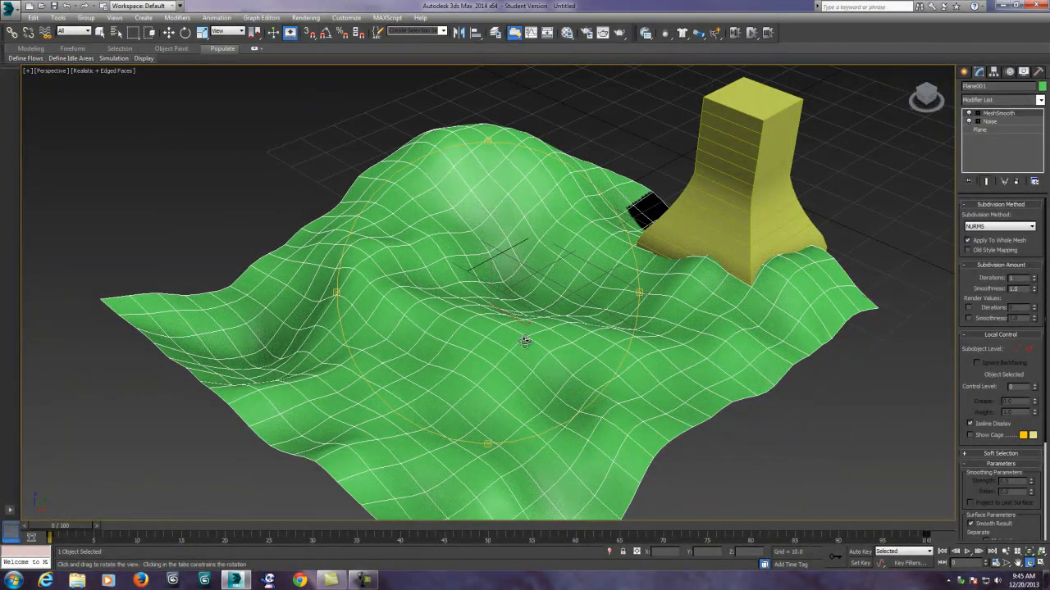
pyautogui.moveTo(484, 327); pyautogui.dragTo(602, 328)
pyautogui.scroll(3, 602, 328)
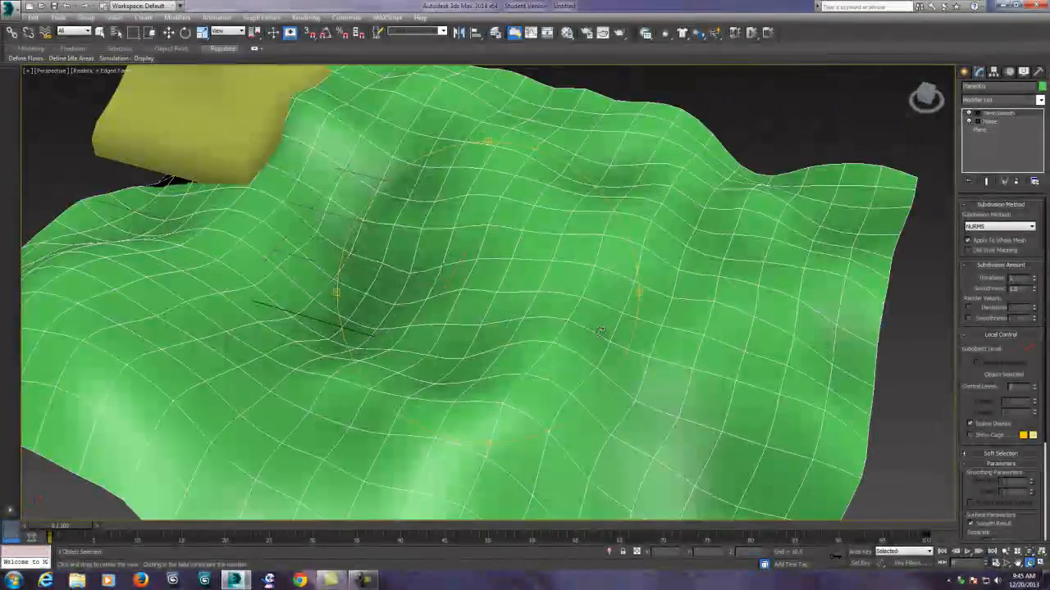
pyautogui.moveTo(602, 331); pyautogui.dragTo(582, 322, button='middle')
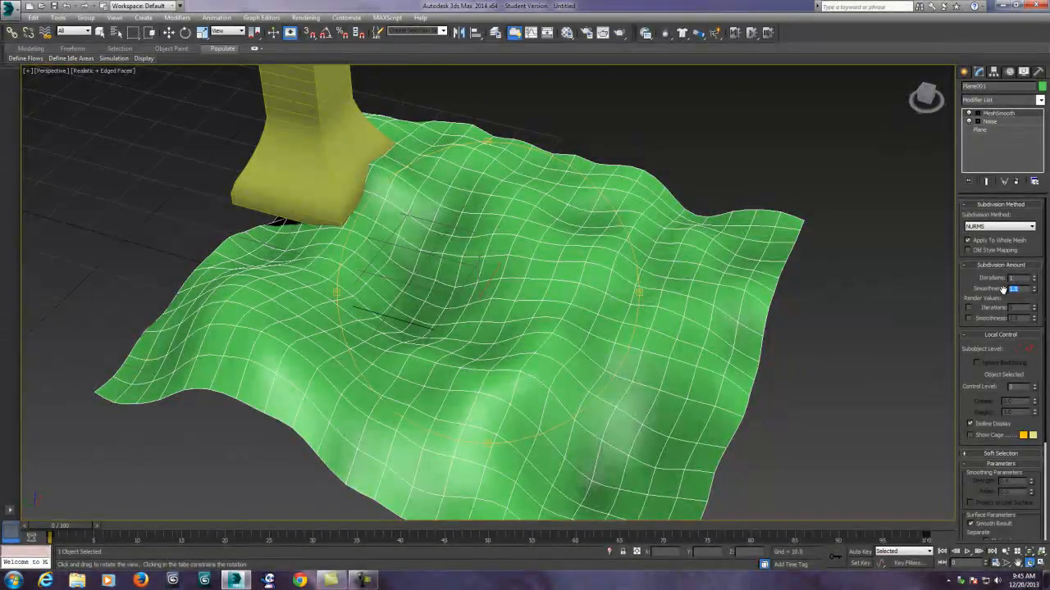
# Step: Set the MeshSmooth smoothness to 0.5 and check the effect on the green plane up close
pyautogui.write('.5')
pyautogui.press('Return')
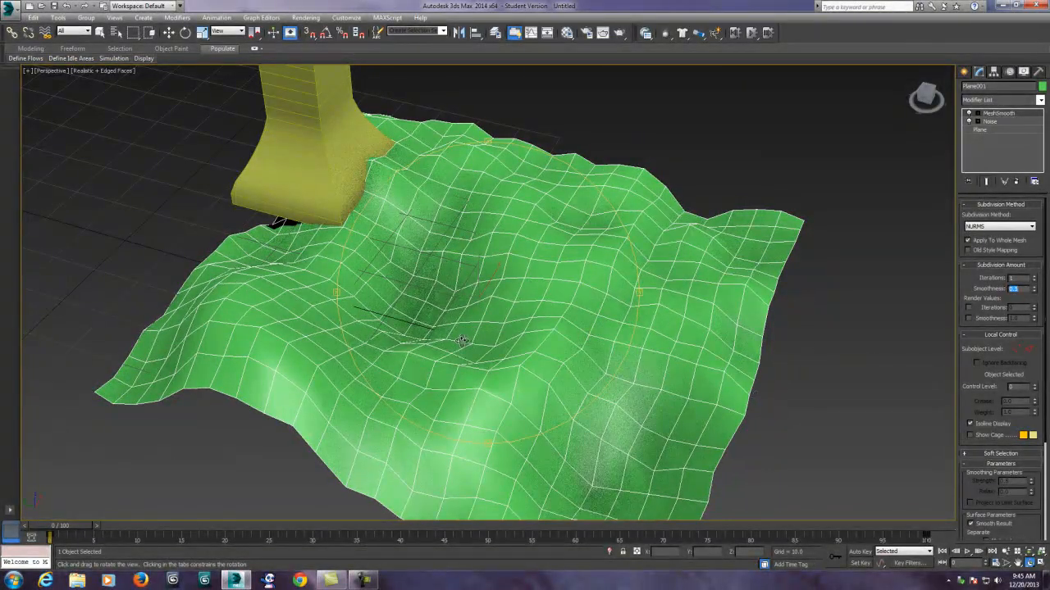
pyautogui.moveTo(463, 338); pyautogui.dragTo(450, 279)
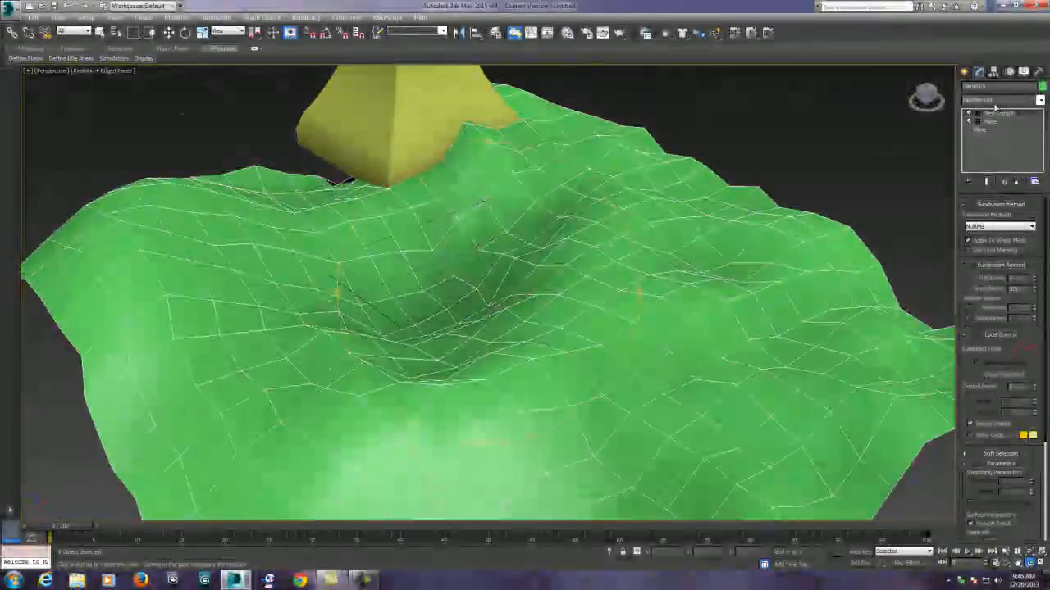
# Step: Delete the MeshSmooth modifier from the green plane, leaving only Noise, without adding another modifier
pyautogui.rightClick(991, 114)
pyautogui.click(950, 131)
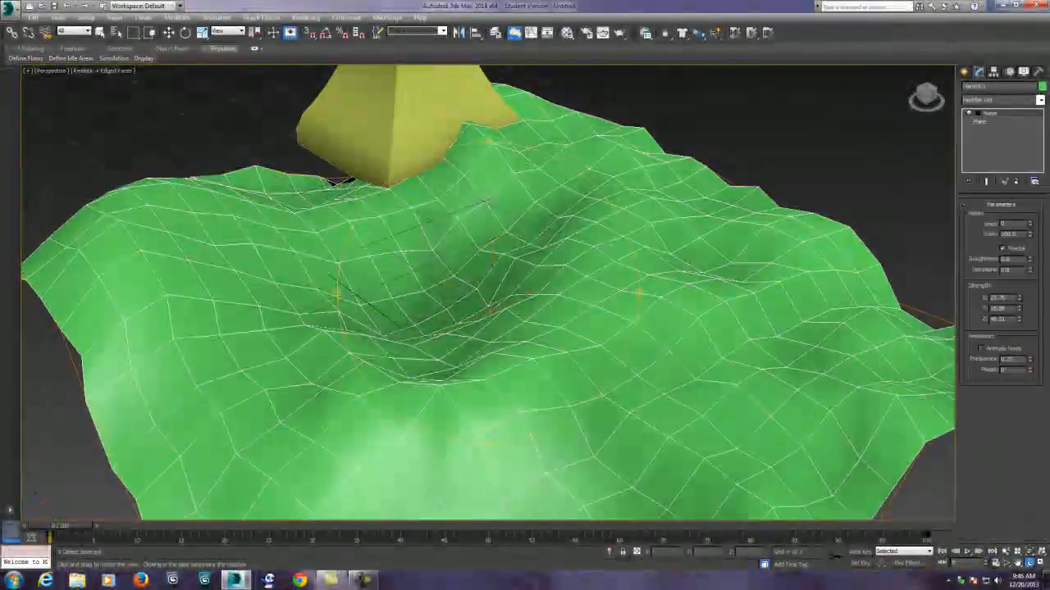
pyautogui.click(1040, 99)
pyautogui.press('Escape')
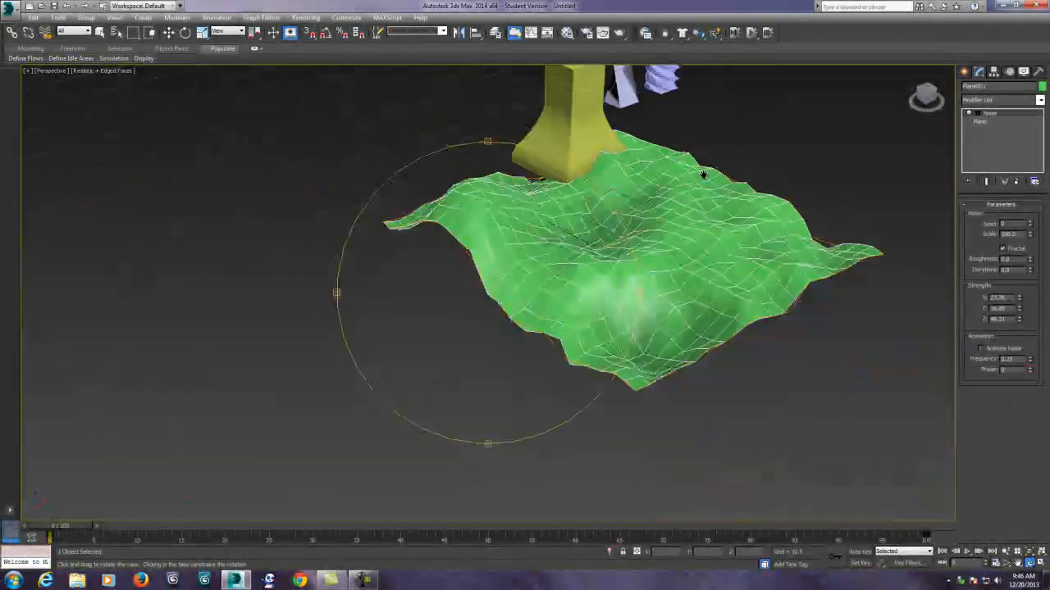
# Step: Create a box in the empty area beyond the green plane, about 49 long, 35 wide and 31 high
pyautogui.moveTo(702, 176); pyautogui.dragTo(547, 220)
pyautogui.click(965, 72)
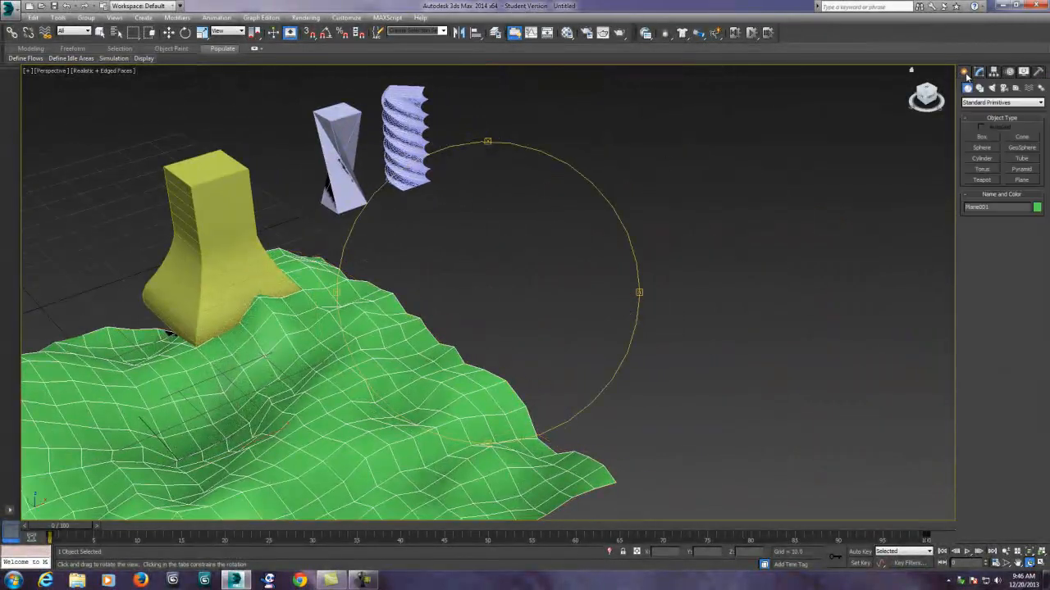
pyautogui.click(981, 136)
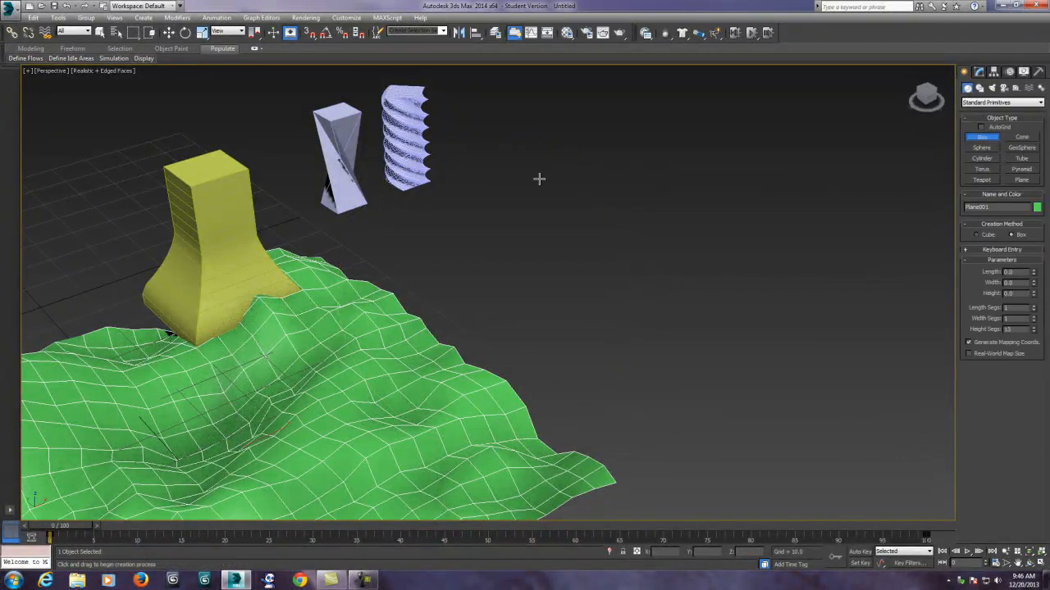
pyautogui.moveTo(539, 176); pyautogui.dragTo(605, 234)
pyautogui.click(537, 209)
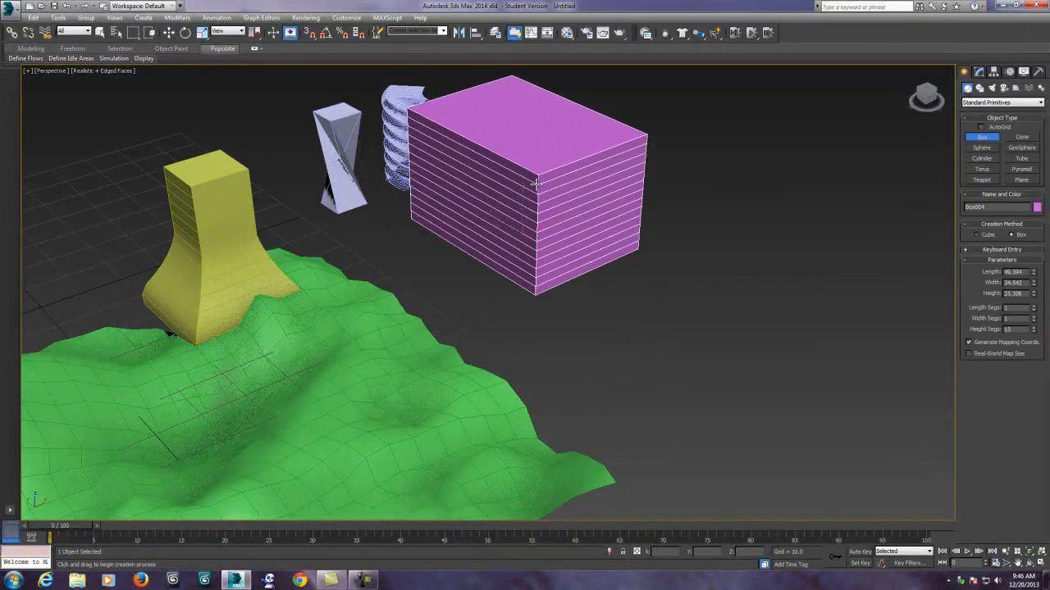
# Step: Fix the purple box's height at about 33 and examine its segmented sides up close and from farther away
pyautogui.click(537, 180)
pyautogui.scroll(5, 536, 179)
pyautogui.moveTo(609, 224); pyautogui.dragTo(596, 231, button='middle')
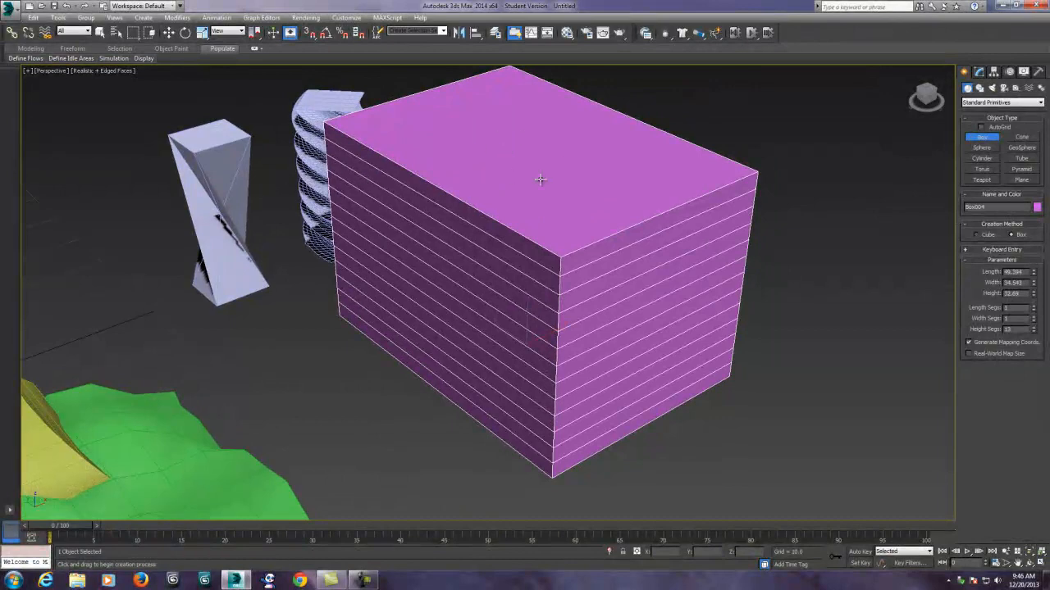
pyautogui.scroll(8, 515, 224)
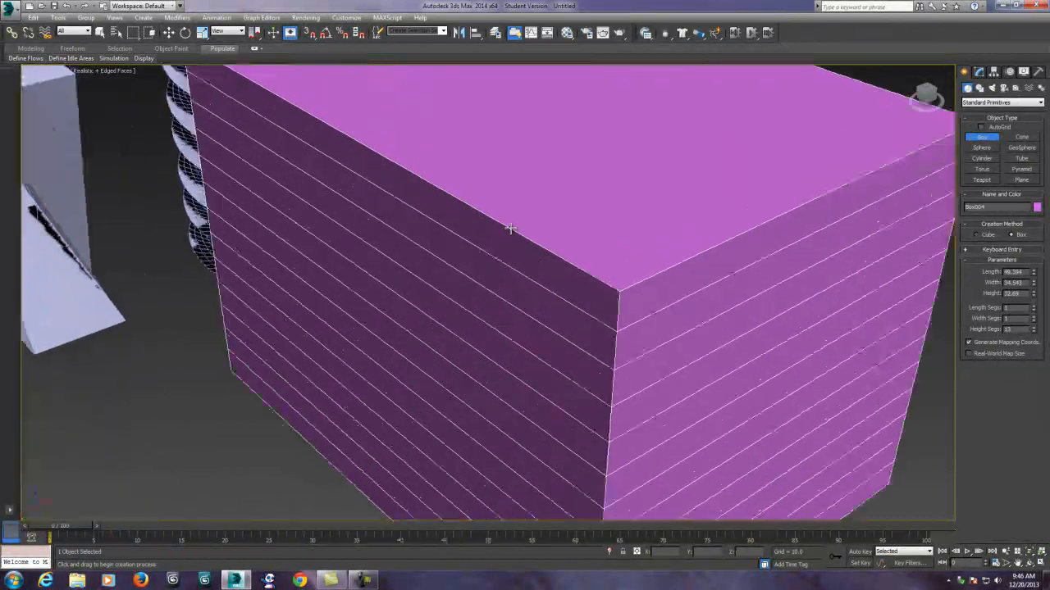
pyautogui.scroll(-10, 515, 224)
pyautogui.scroll(1, 515, 224)
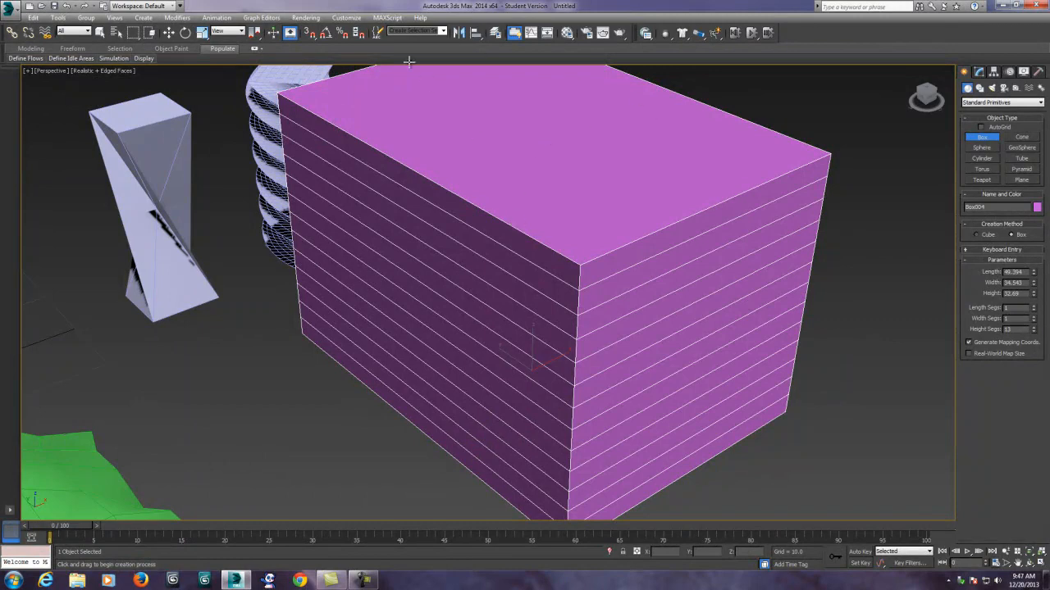
pyautogui.moveTo(550, 246); pyautogui.dragTo(347, 227, button='middle')
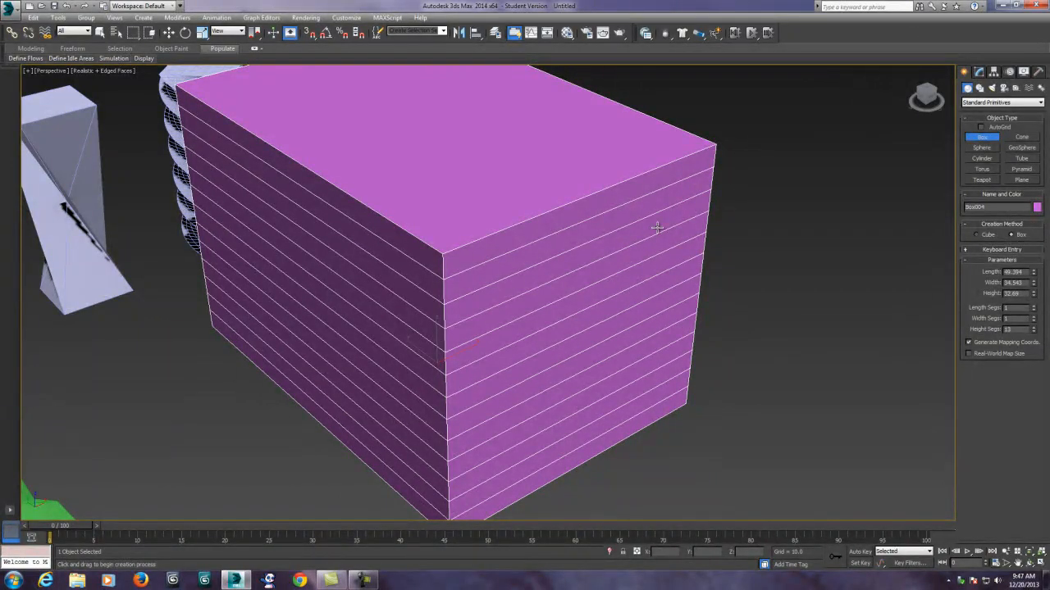
pyautogui.moveTo(657, 227); pyautogui.dragTo(620, 240, button='middle')
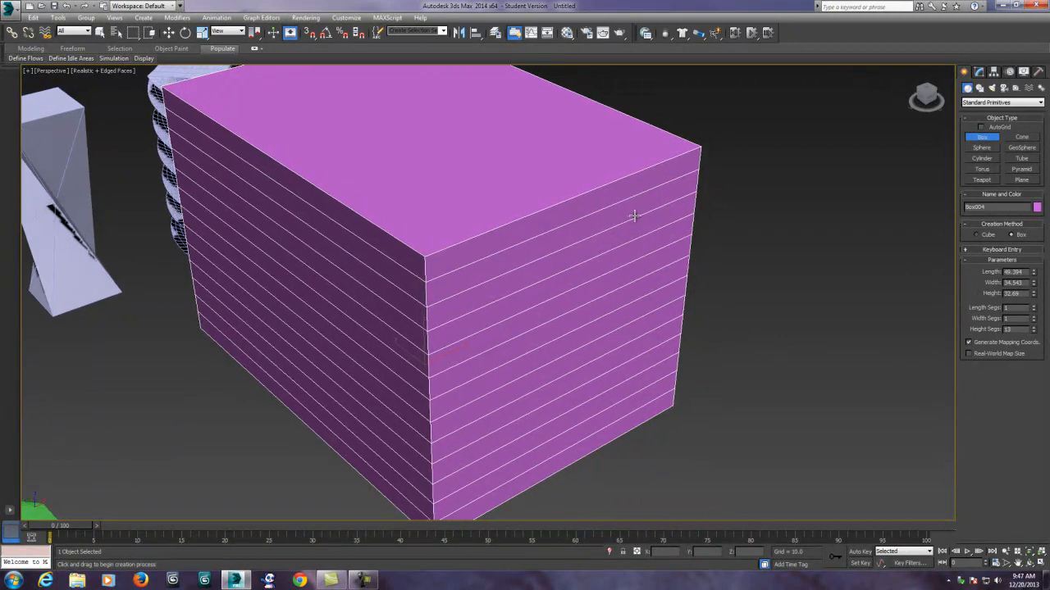
pyautogui.scroll(-4, 591, 408)
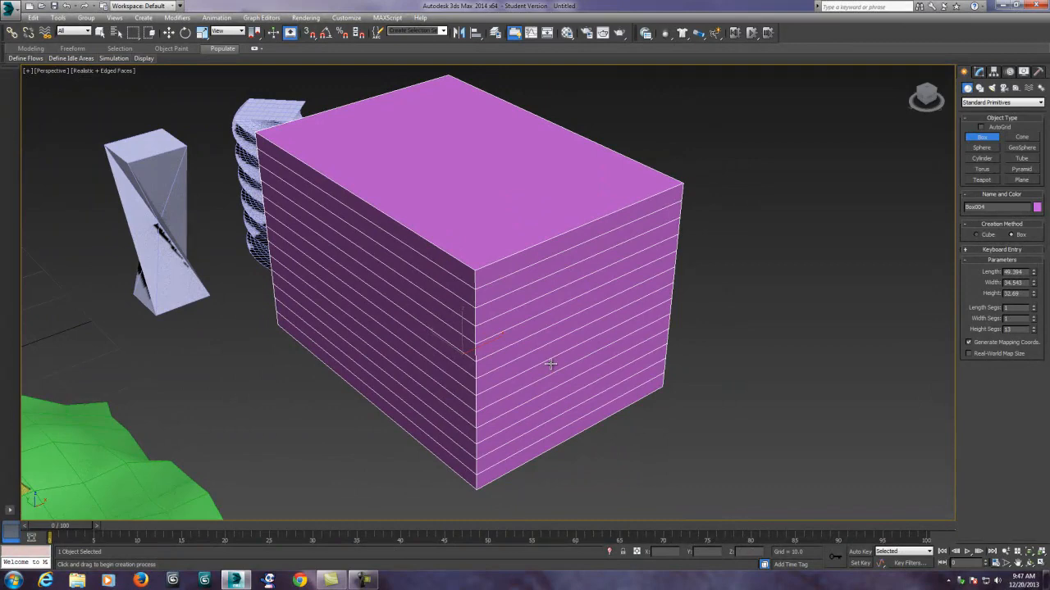
pyautogui.moveTo(533, 345); pyautogui.dragTo(530, 344, button='middle')
pyautogui.scroll(2, 530, 344)
pyautogui.scroll(-2, 531, 347)
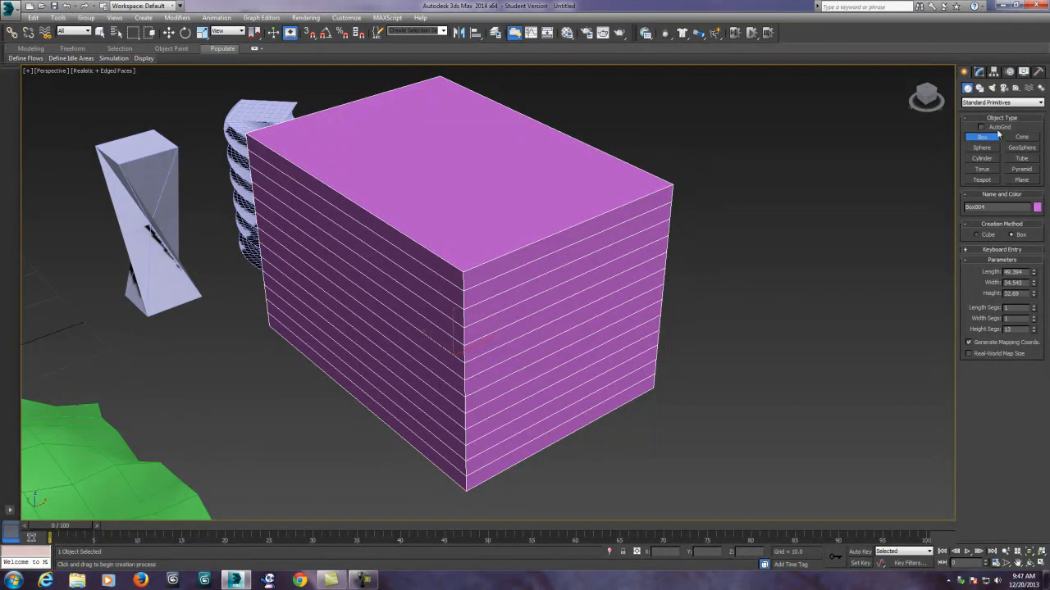
# Step: Add a Shell modifier to the purple box and view the shelled box
pyautogui.click(978, 72)
pyautogui.click(1040, 100)
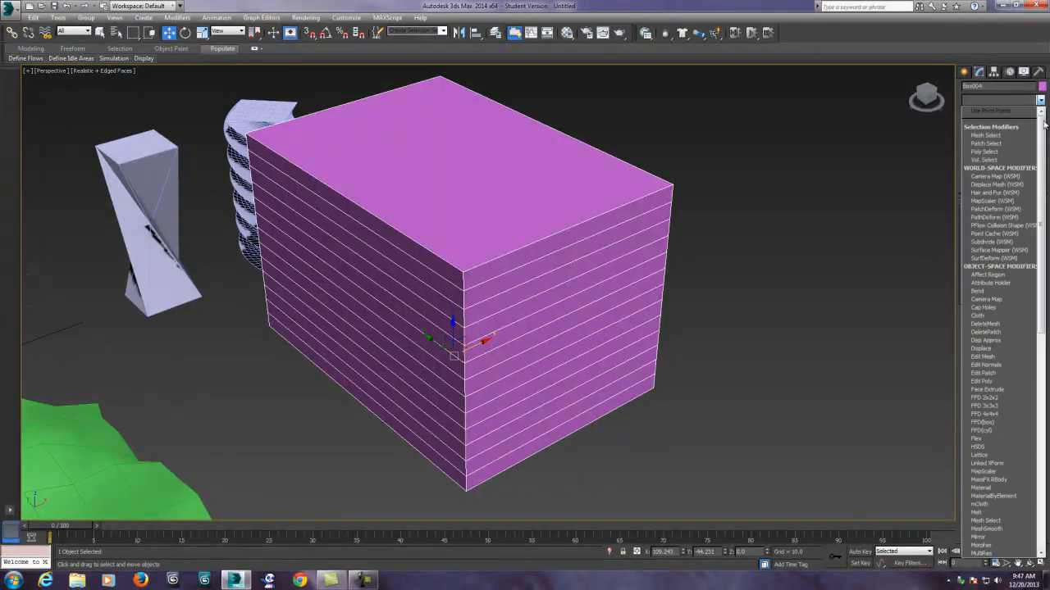
pyautogui.moveTo(1040, 123); pyautogui.dragTo(1038, 256)
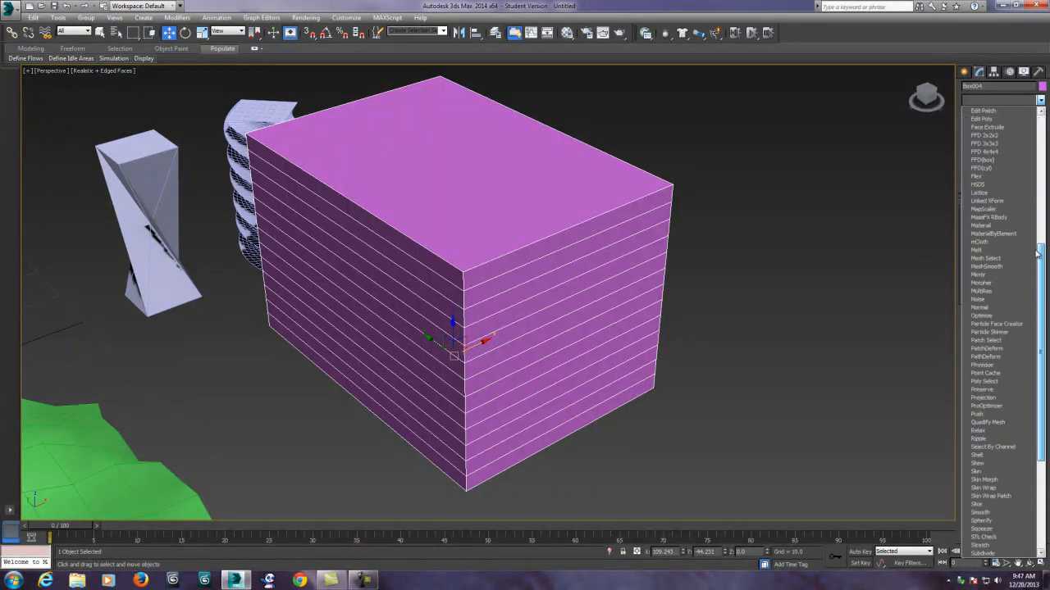
pyautogui.click(982, 455)
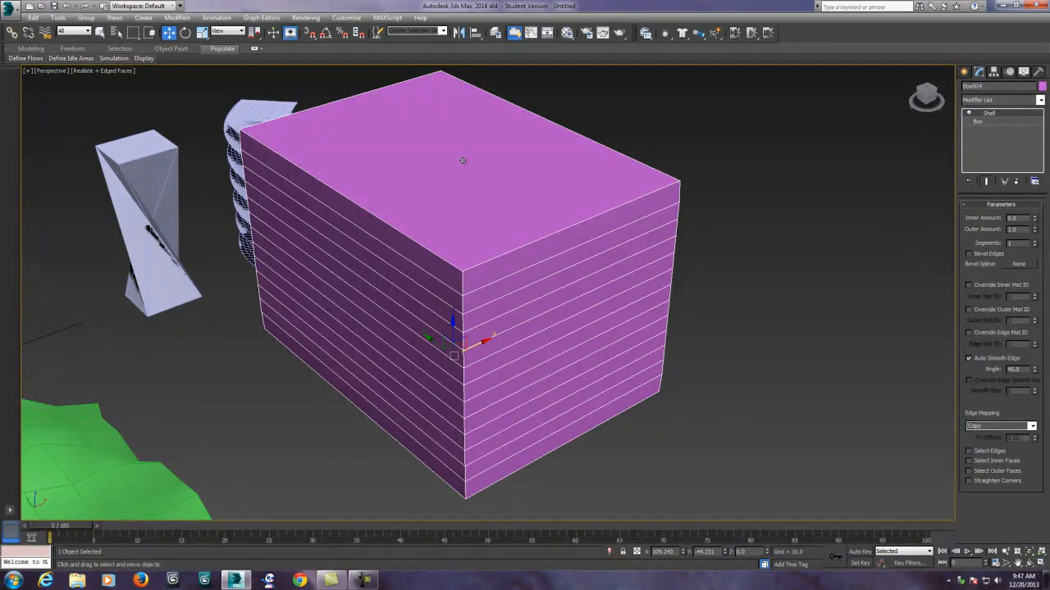
pyautogui.moveTo(620, 333); pyautogui.dragTo(503, 331, button='middle')
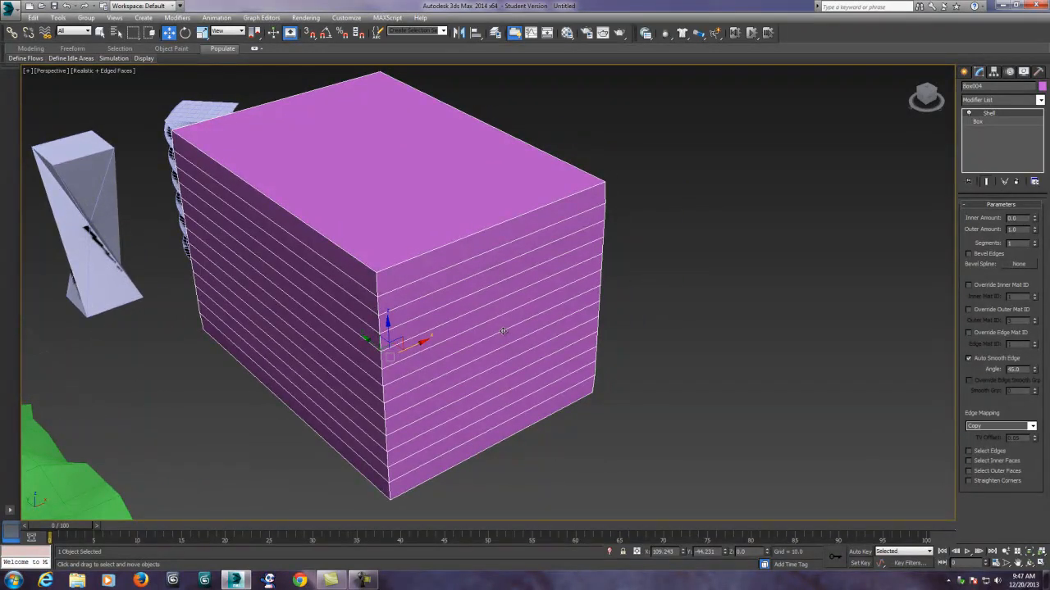
pyautogui.moveTo(502, 331); pyautogui.dragTo(436, 333, button='middle')
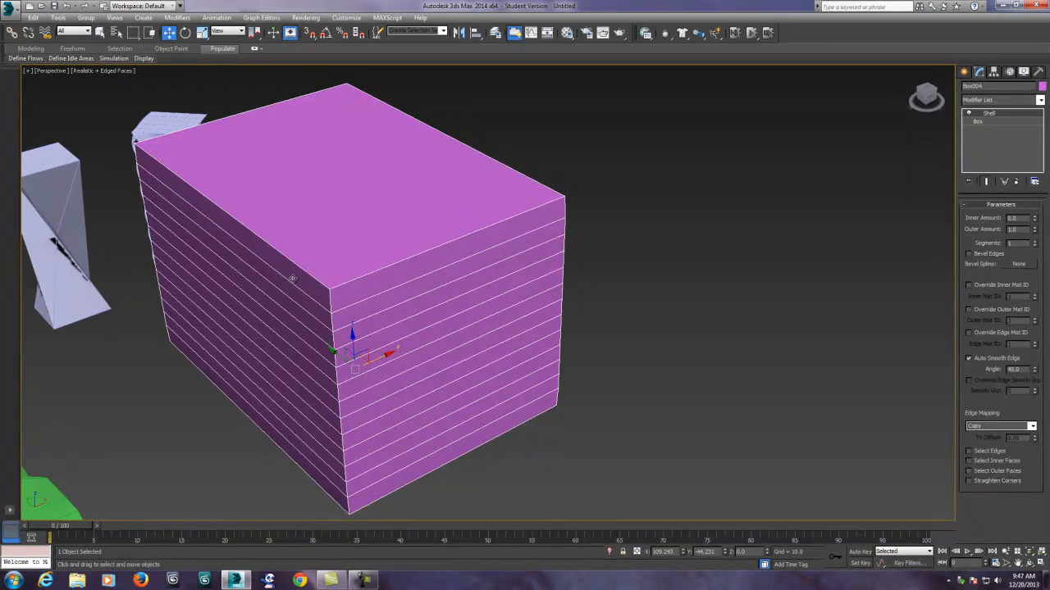
# Step: Create another box in the empty area beside the purple box, about 64 long, 44 wide and 38 high
pyautogui.moveTo(621, 342); pyautogui.dragTo(353, 380, button='middle')
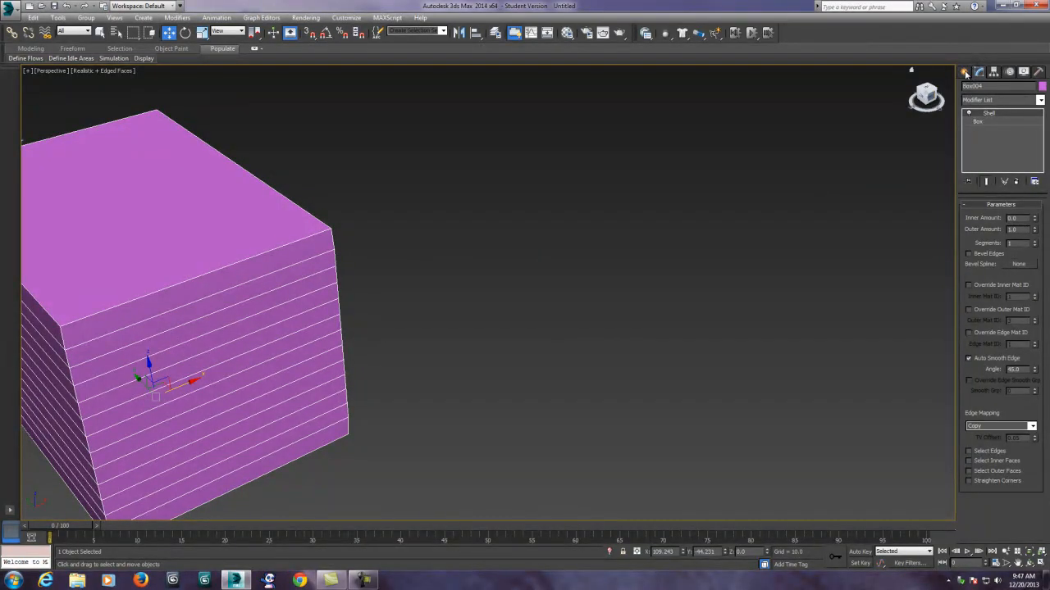
pyautogui.click(965, 73)
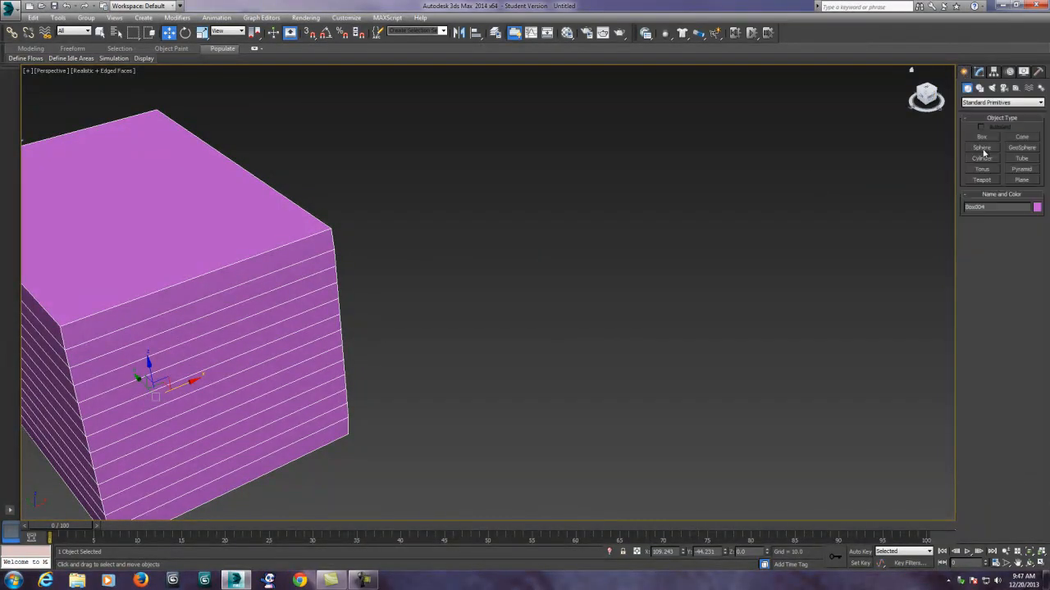
pyautogui.keyDown('alt'); pyautogui.moveTo(410, 415); pyautogui.dragTo(369, 352, button='middle'); pyautogui.keyUp('alt')
pyautogui.click(515, 361)
pyautogui.click(370, 352)
pyautogui.keyDown('alt'); pyautogui.moveTo(593, 358); pyautogui.dragTo(657, 310, button='middle'); pyautogui.keyUp('alt')
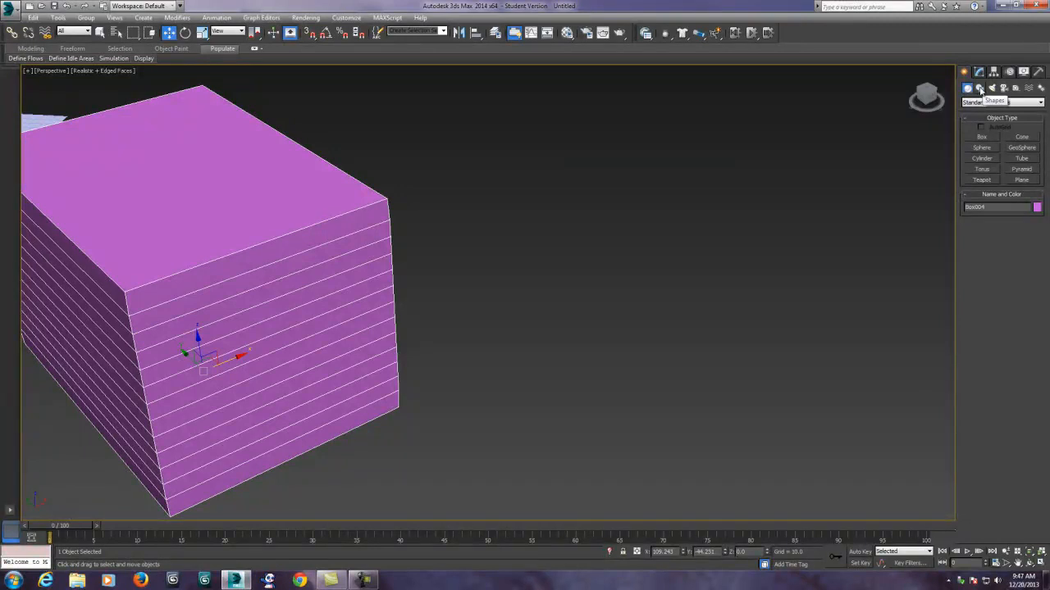
pyautogui.moveTo(492, 273); pyautogui.dragTo(587, 290, button='middle')
pyautogui.moveTo(758, 224); pyautogui.dragTo(561, 231, button='middle')
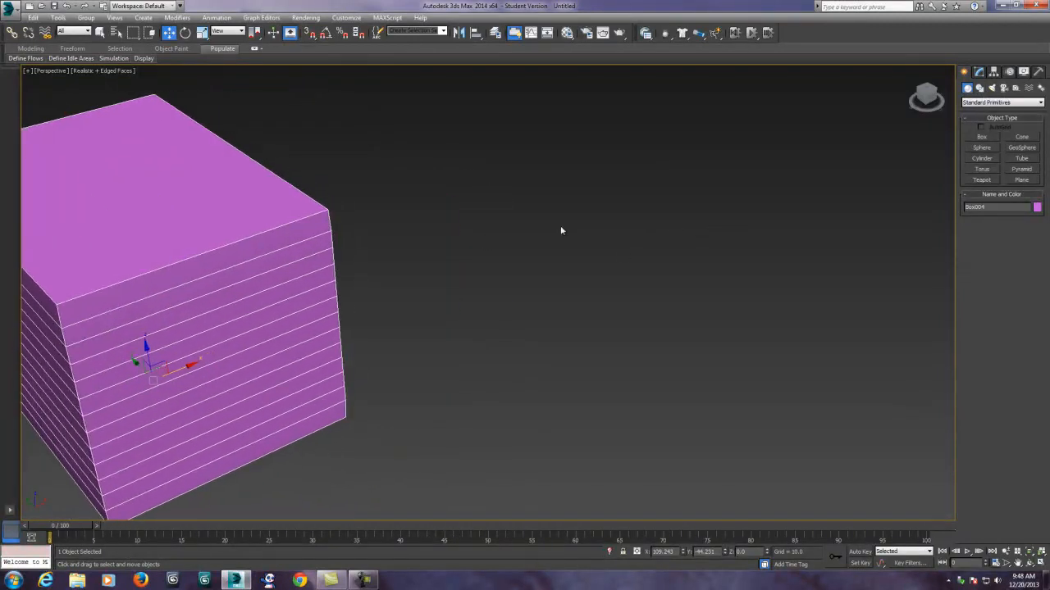
pyautogui.click(978, 137)
pyautogui.moveTo(486, 212); pyautogui.dragTo(533, 458)
pyautogui.moveTo(642, 262); pyautogui.dragTo(604, 365, button='middle')
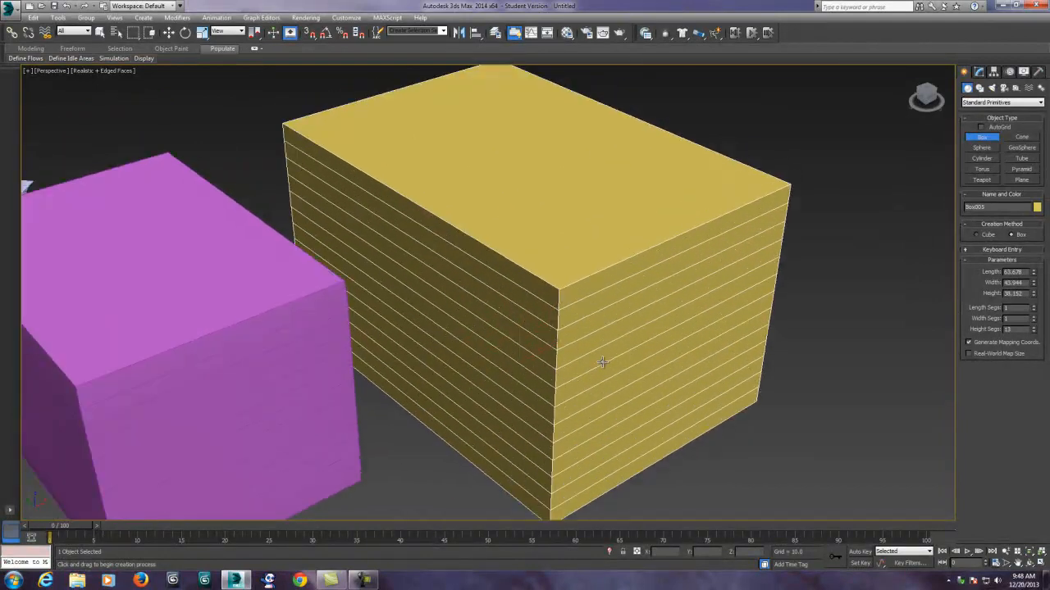
# Step: Set the new yellow box's length, width and height segments to 10 each
pyautogui.click(978, 72)
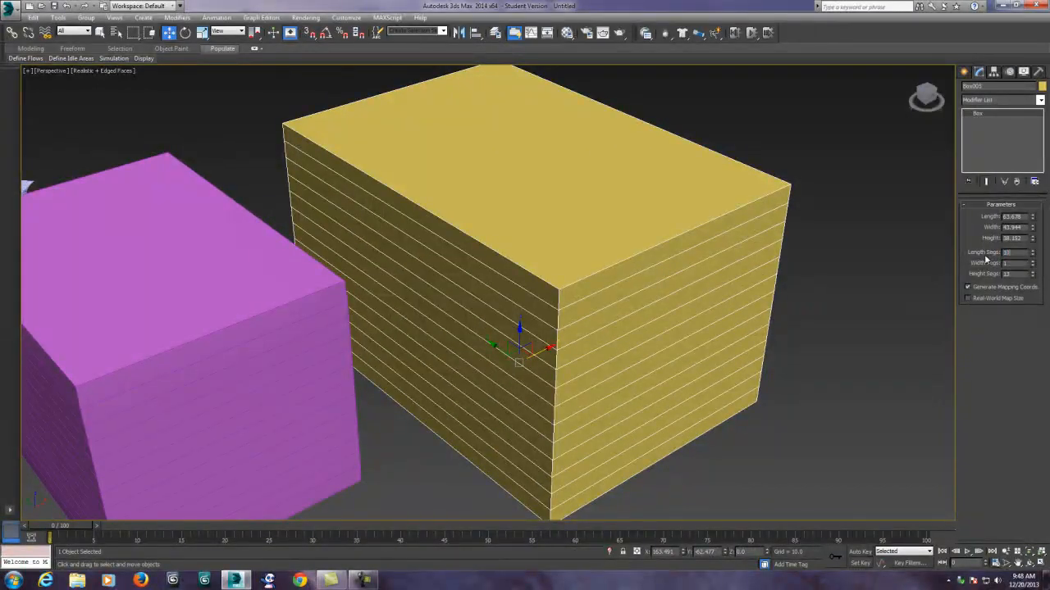
pyautogui.click(1009, 264)
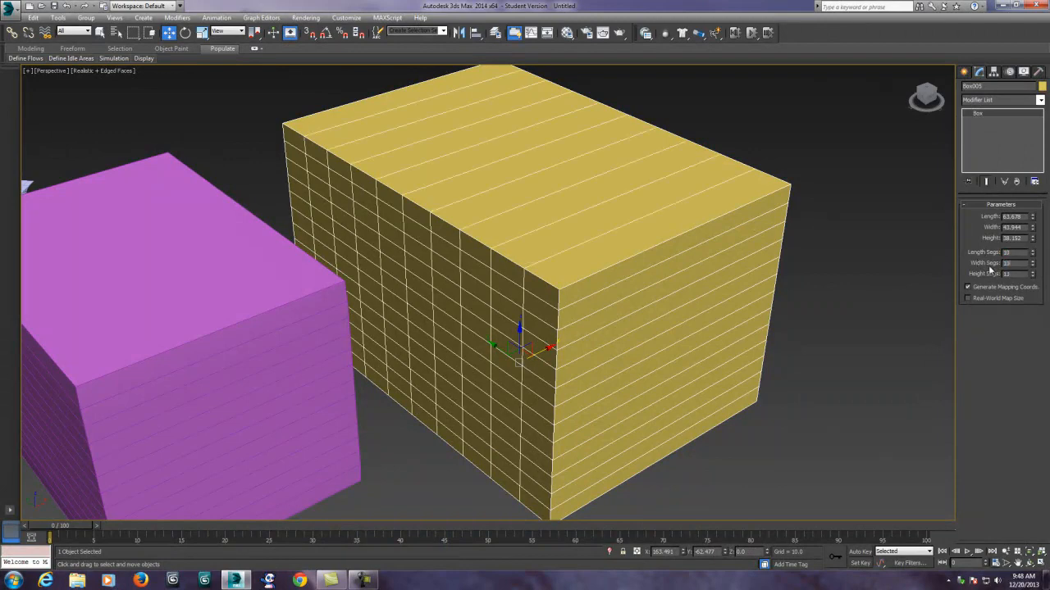
pyautogui.click(1007, 273)
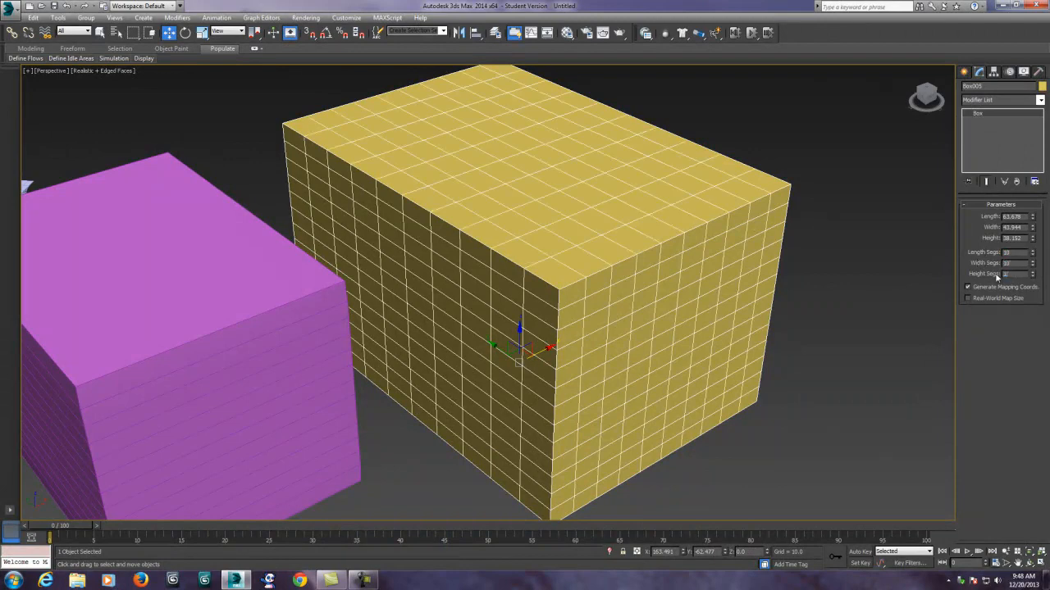
pyautogui.press('Return')
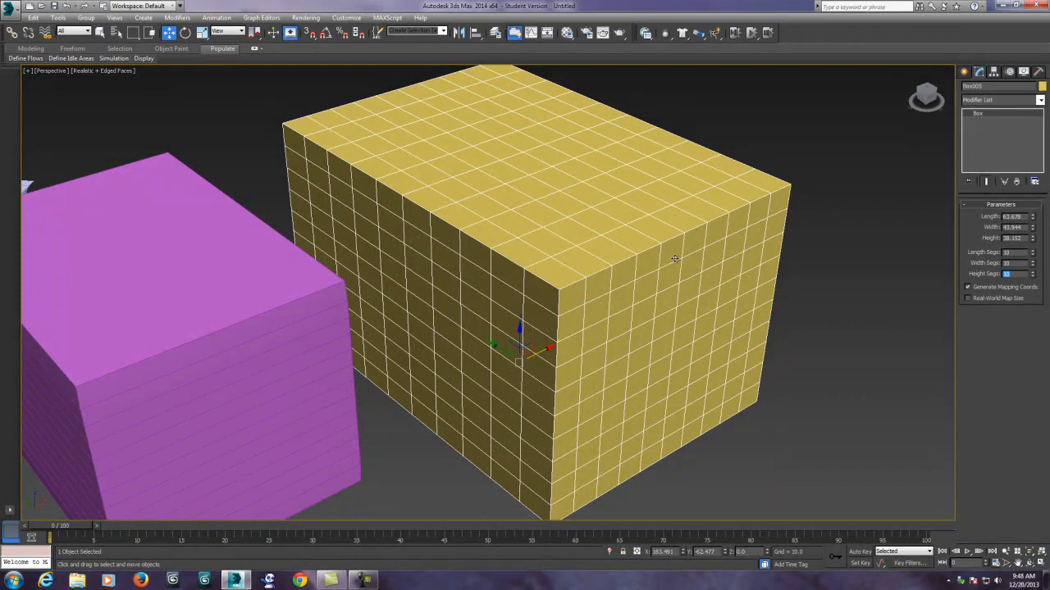
pyautogui.moveTo(648, 261); pyautogui.dragTo(581, 274, button='middle')
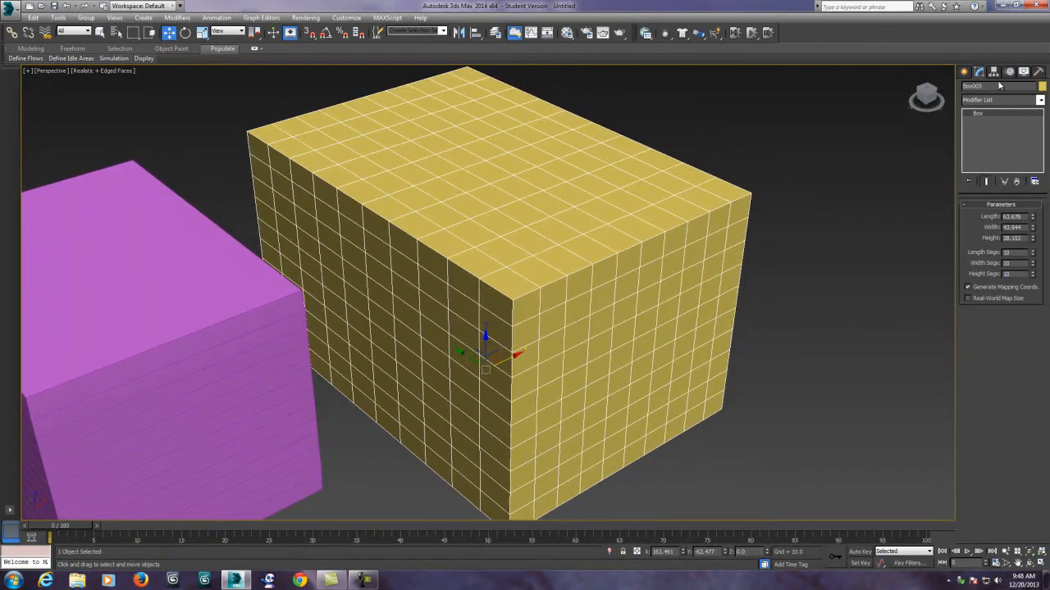
# Step: Add a Lattice modifier to the yellow box and check its struts and joints
pyautogui.click(1040, 100)
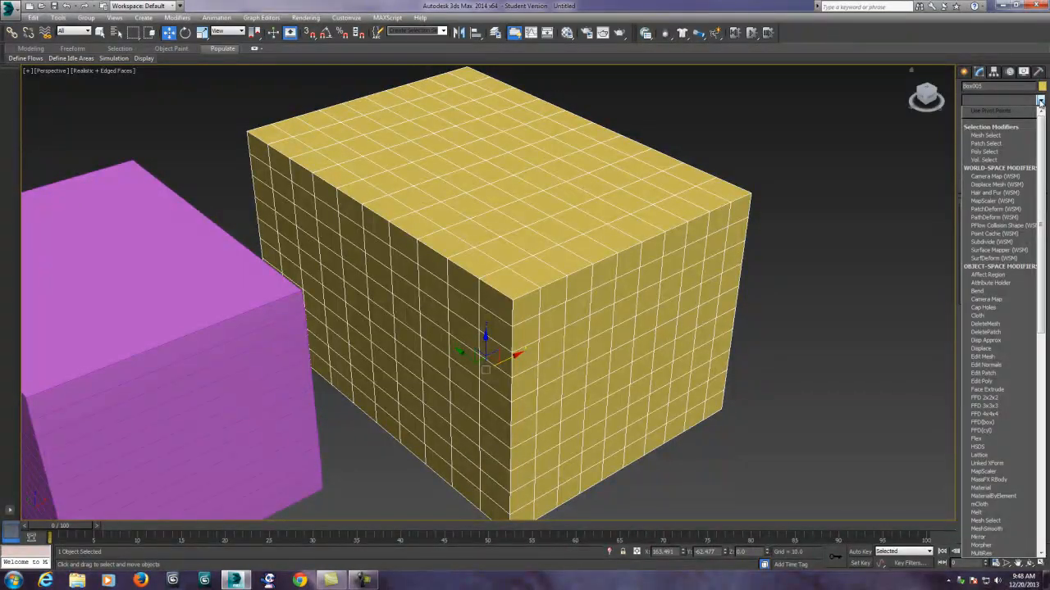
pyautogui.press('l')
pyautogui.click(979, 112)
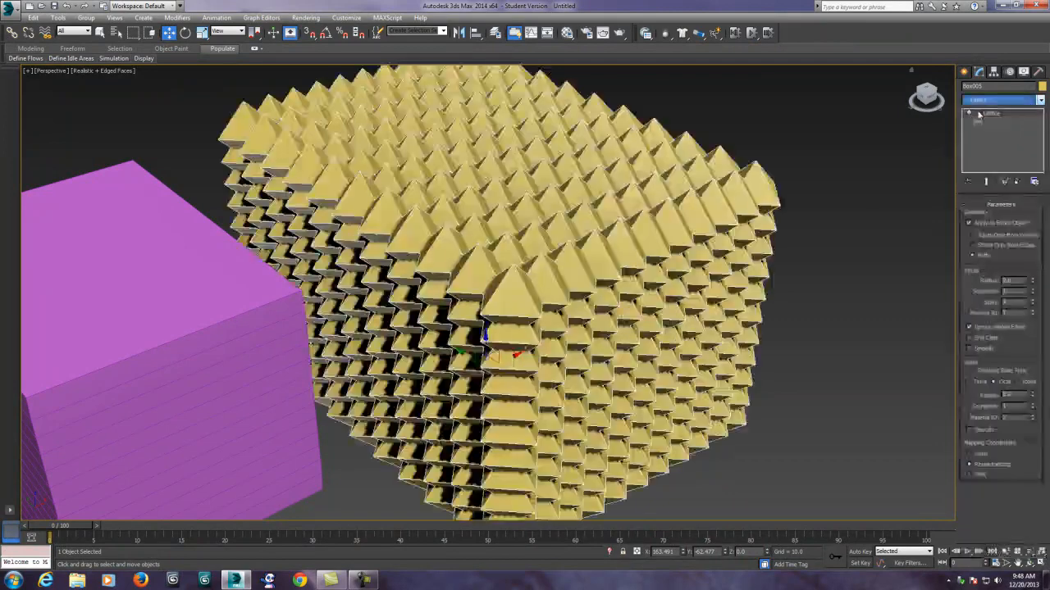
pyautogui.scroll(-3, 782, 274)
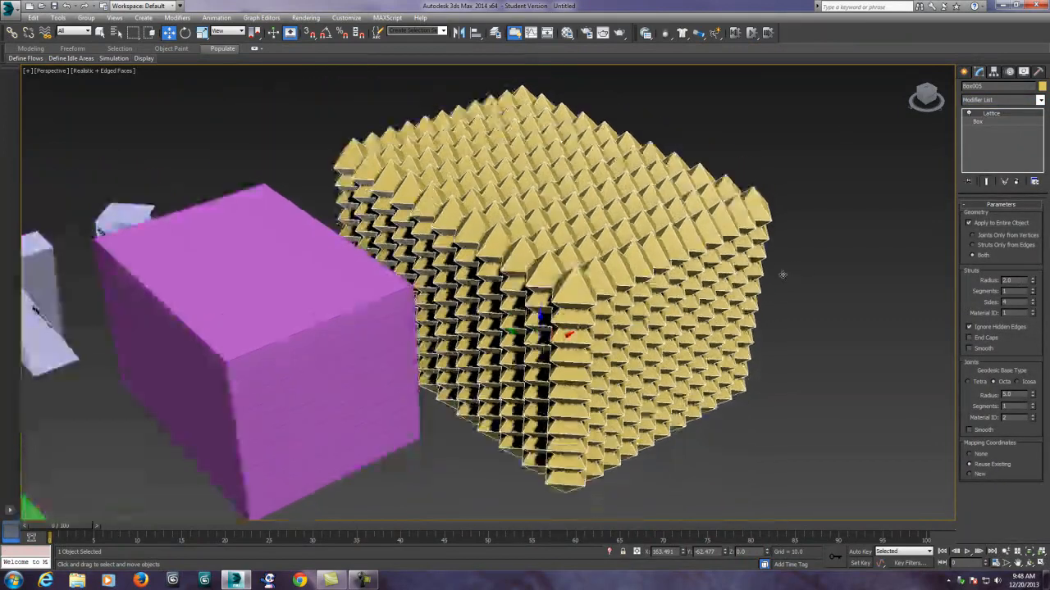
pyautogui.scroll(3, 656, 287)
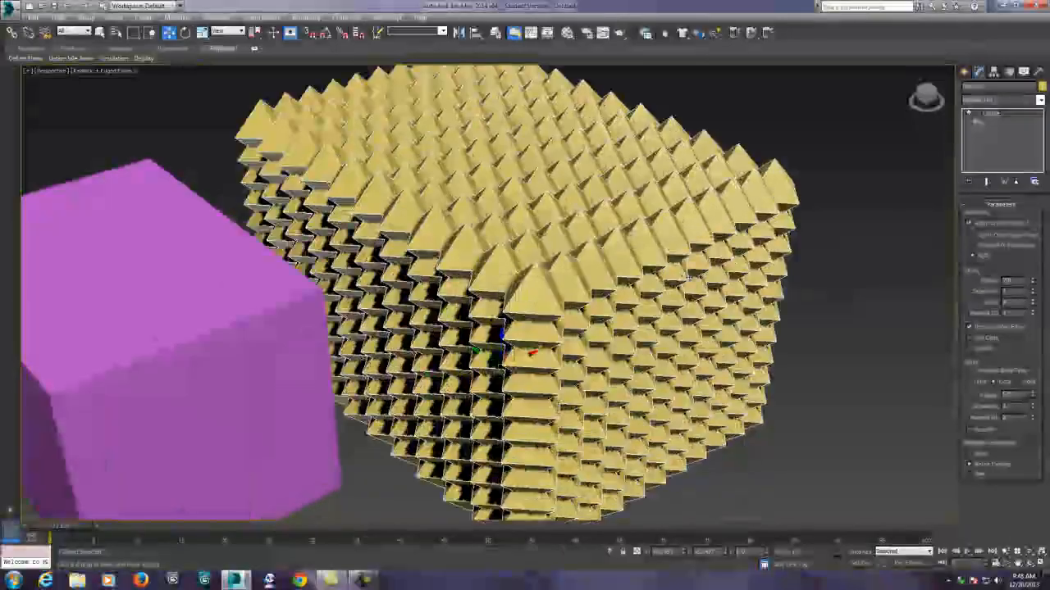
# Step: Set the Lattice strut radius to 0.1 and the joint radius to 0.1
pyautogui.doubleClick(1011, 280)
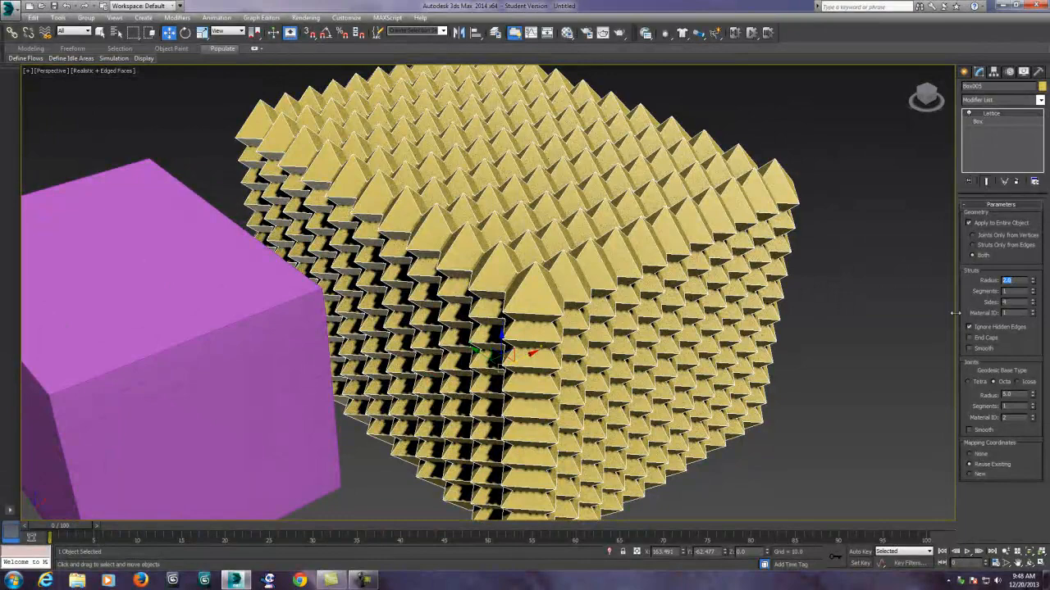
pyautogui.write('6')
pyautogui.press('Return')
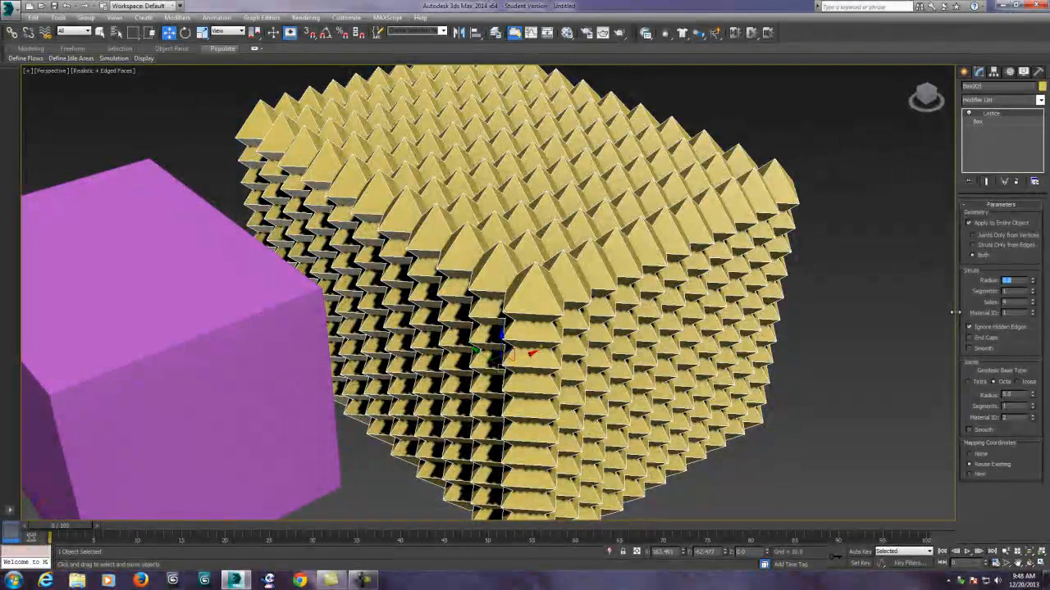
pyautogui.press('Return')
pyautogui.click(1016, 292)
pyautogui.doubleClick(1008, 397)
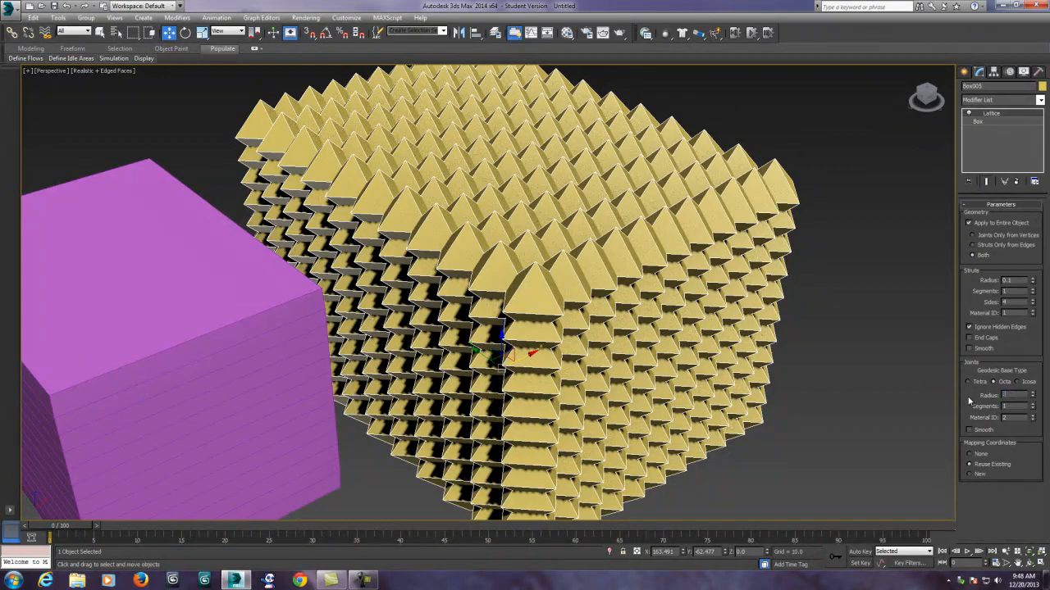
pyautogui.write('0')
pyautogui.press('Return')
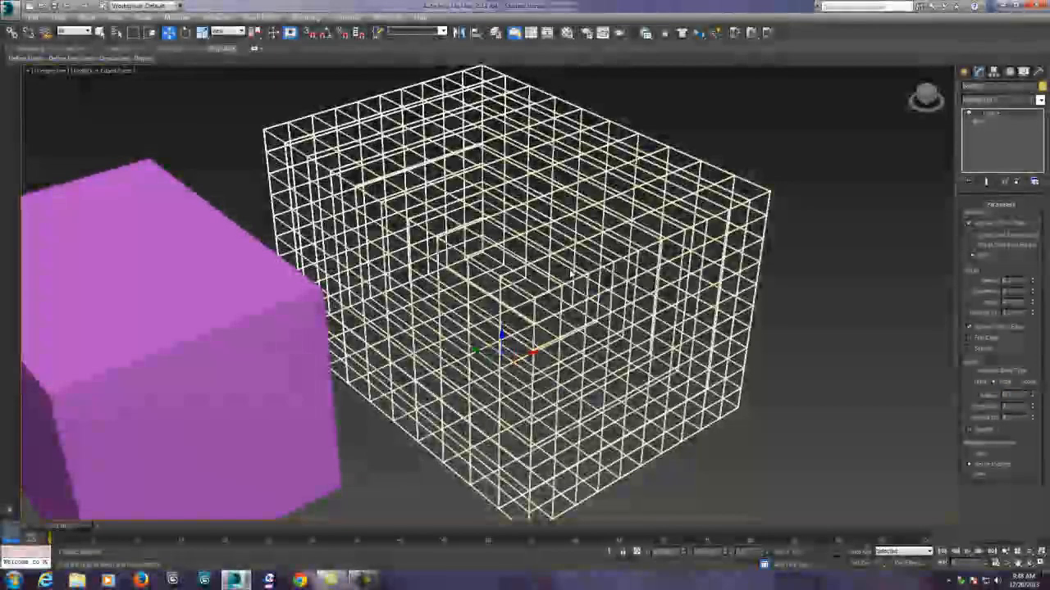
# Step: Try thicker struts on the lattice box and return the strut radius to 0.1
pyautogui.scroll(2, 571, 274)
pyautogui.moveTo(1032, 281)
pyautogui.mouseDown()
pyautogui.moveTo(1029, 263)
pyautogui.moveTo(1026, 272)
pyautogui.mouseUp()
pyautogui.scroll(-1, 623, 259)
pyautogui.scroll(1, 627, 257)
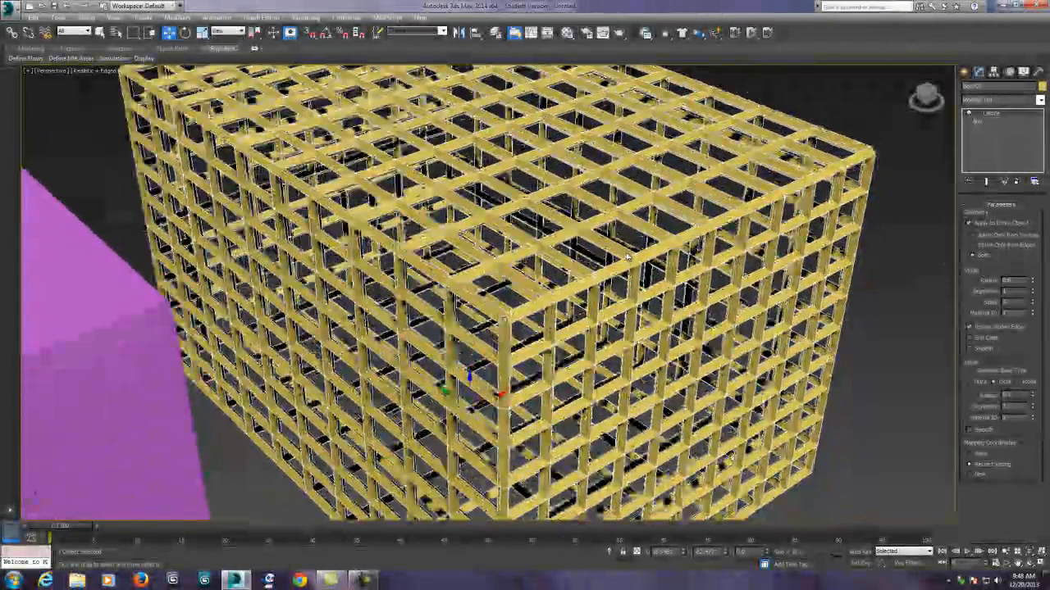
pyautogui.moveTo(1032, 280); pyautogui.dragTo(1034, 285)
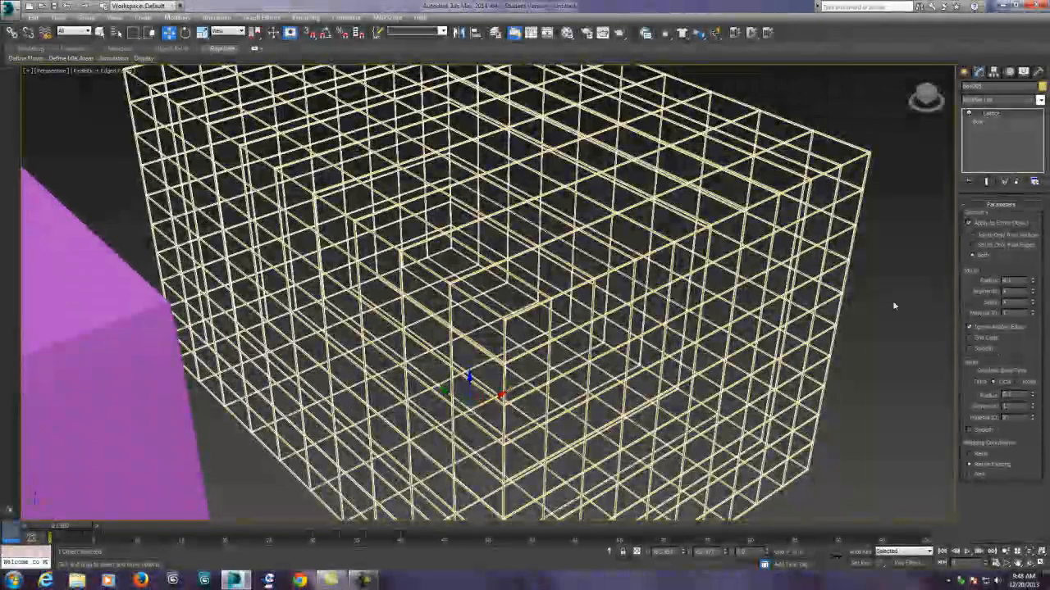
# Step: Set the number of sides of the Lattice struts to 12 and check the whole lattice box
pyautogui.scroll(4, 892, 300)
pyautogui.scroll(2, 687, 267)
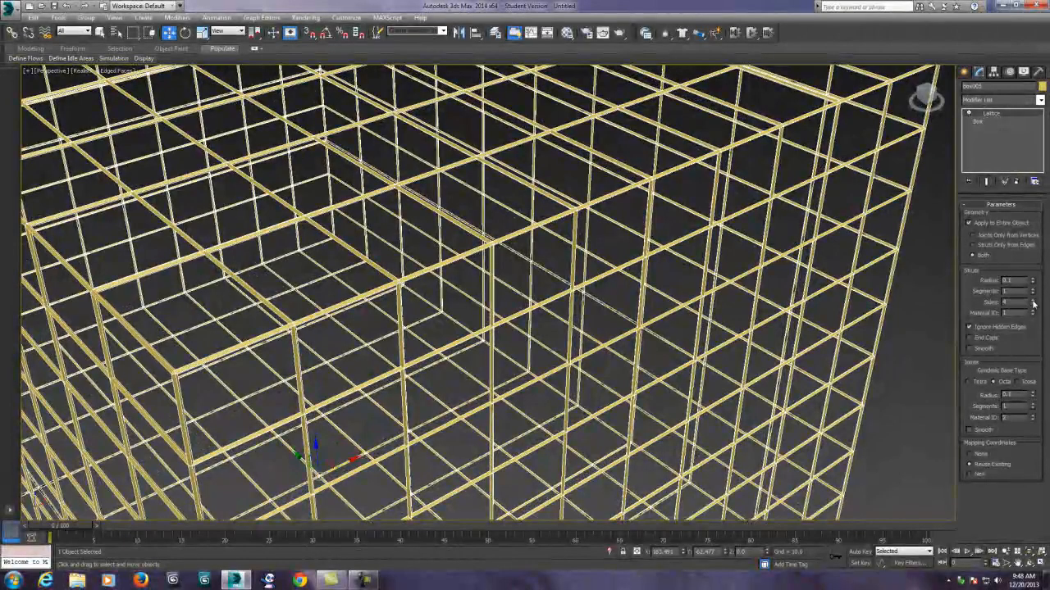
pyautogui.moveTo(1034, 302); pyautogui.dragTo(1014, 292)
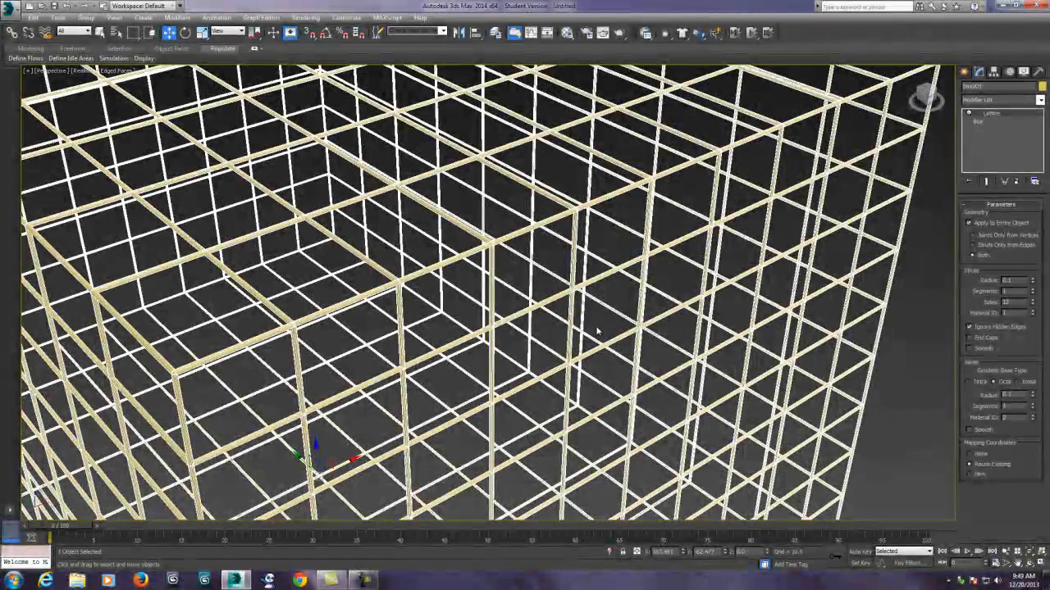
pyautogui.scroll(-10, 597, 331)
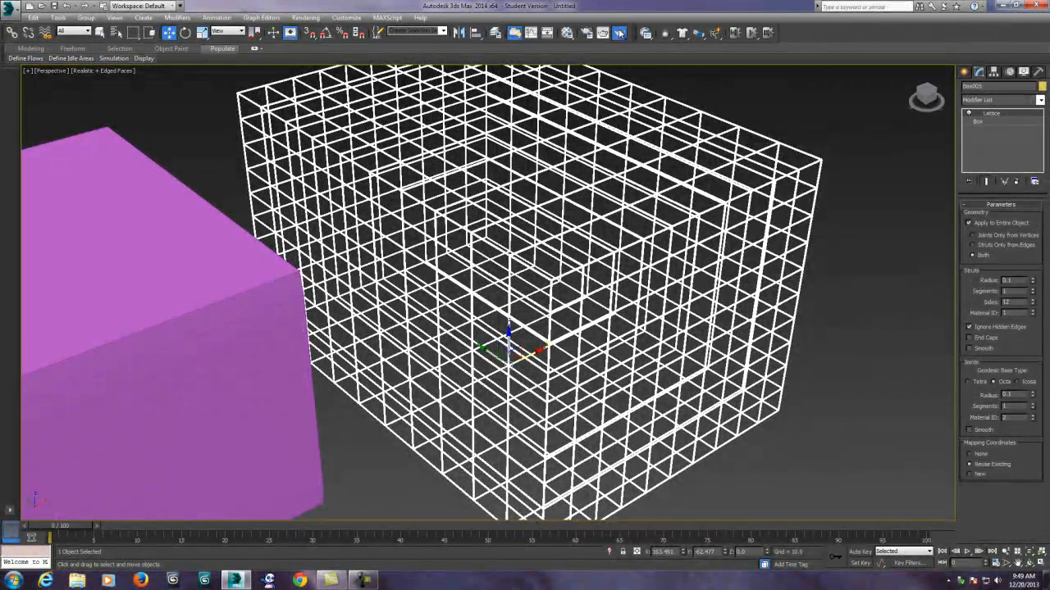
# Step: Render the perspective view to check the yellow lattice box, and close the rendered frame
pyautogui.click(619, 32)
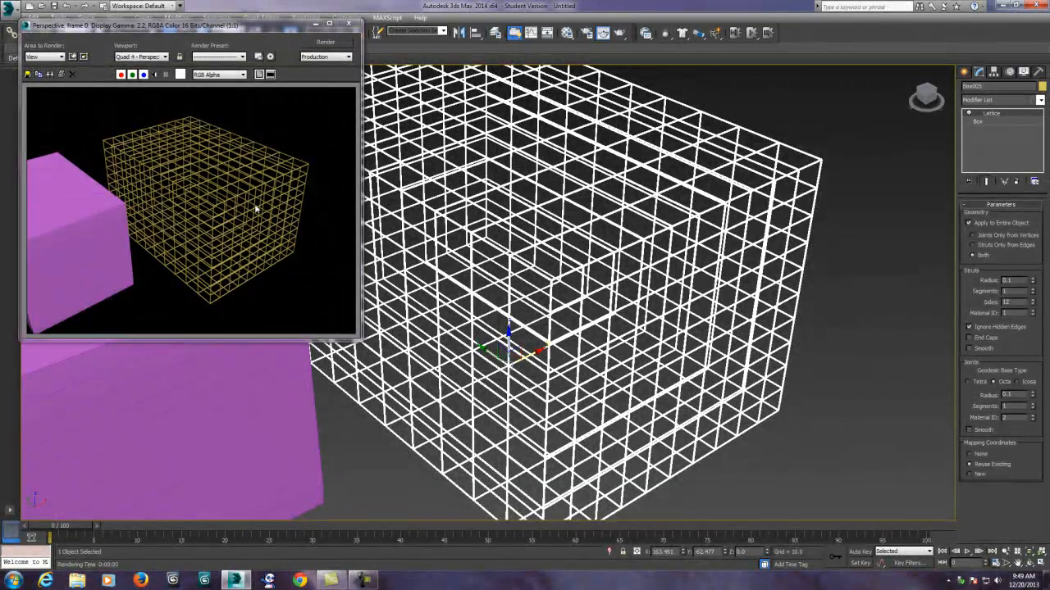
pyautogui.click(351, 23)
pyautogui.scroll(-8, 541, 312)
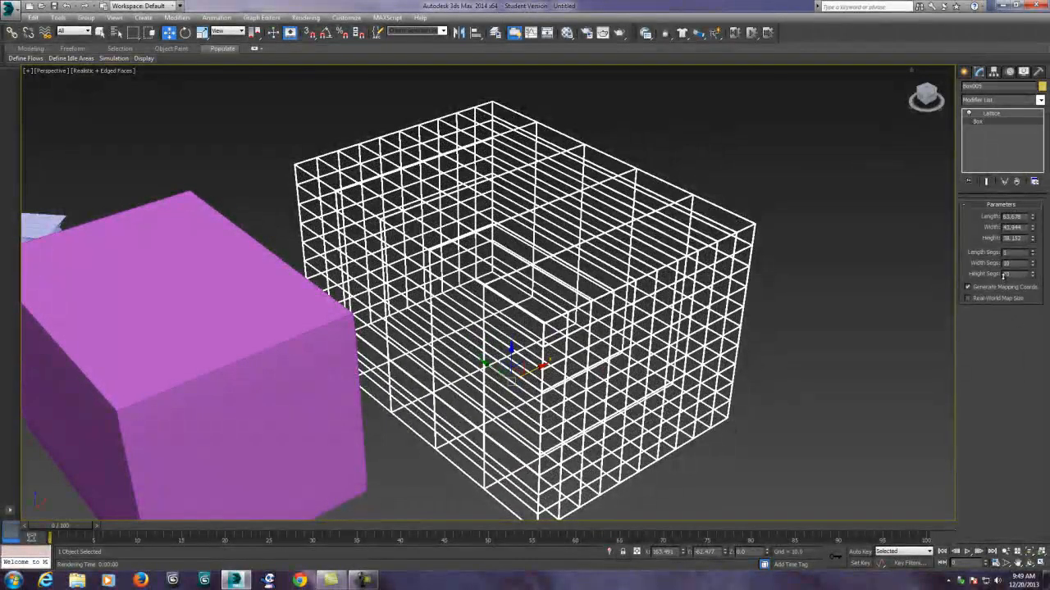
# Step: Set the length, width and height segments of the lattice box to 5 each and deselect it
pyautogui.click(1002, 277)
pyautogui.doubleClick(1015, 263)
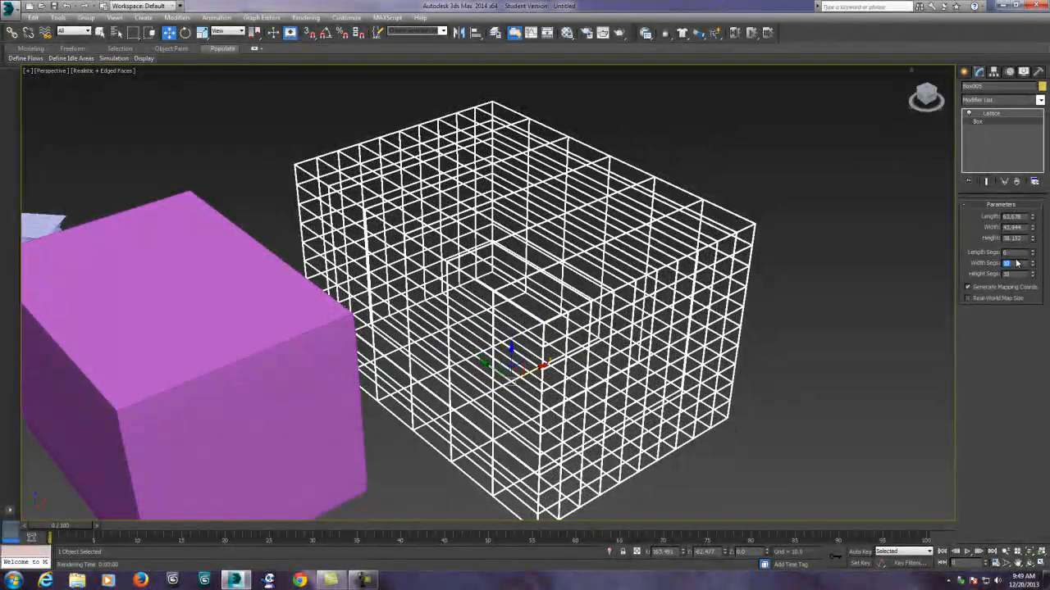
pyautogui.write('5')
pyautogui.press('Tab')
pyautogui.write('5')
pyautogui.press('Tab')
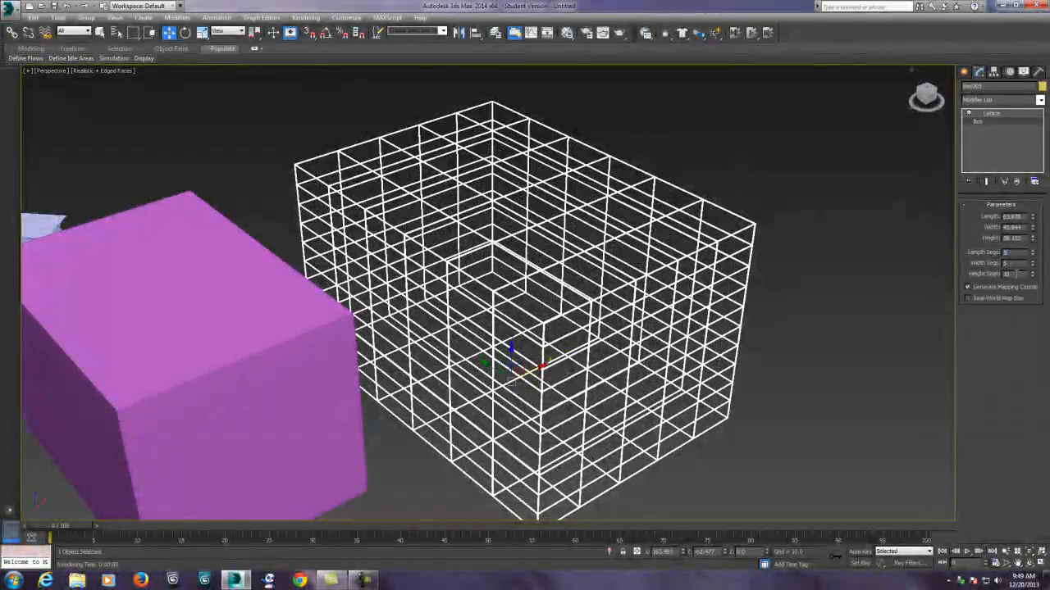
pyautogui.click(870, 379)
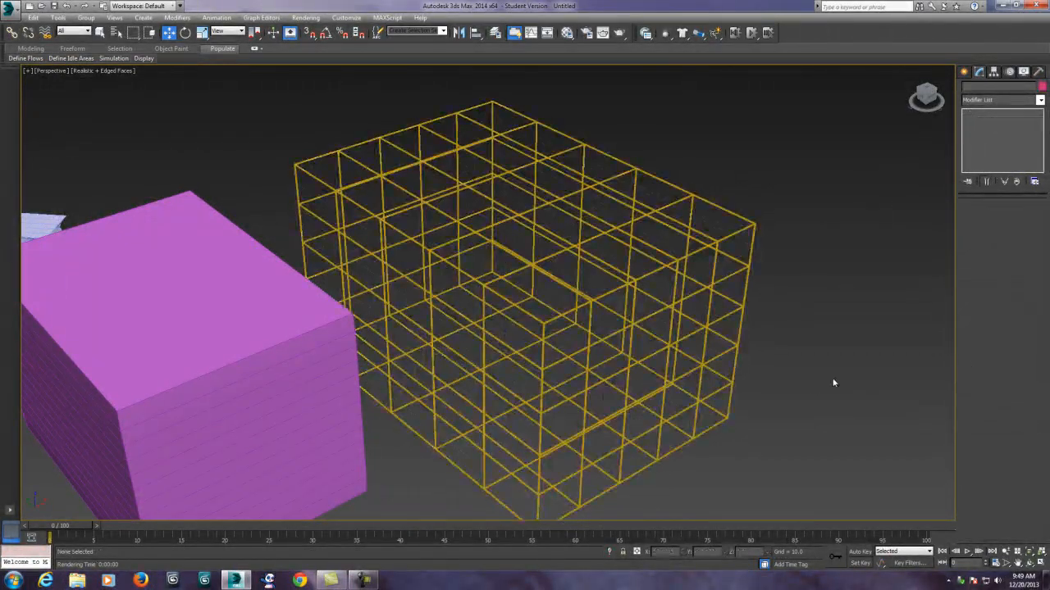
# Step: Create a sphere with a radius of about 37 beside the lattice box
pyautogui.scroll(-3, 619, 339)
pyautogui.scroll(3, 619, 338)
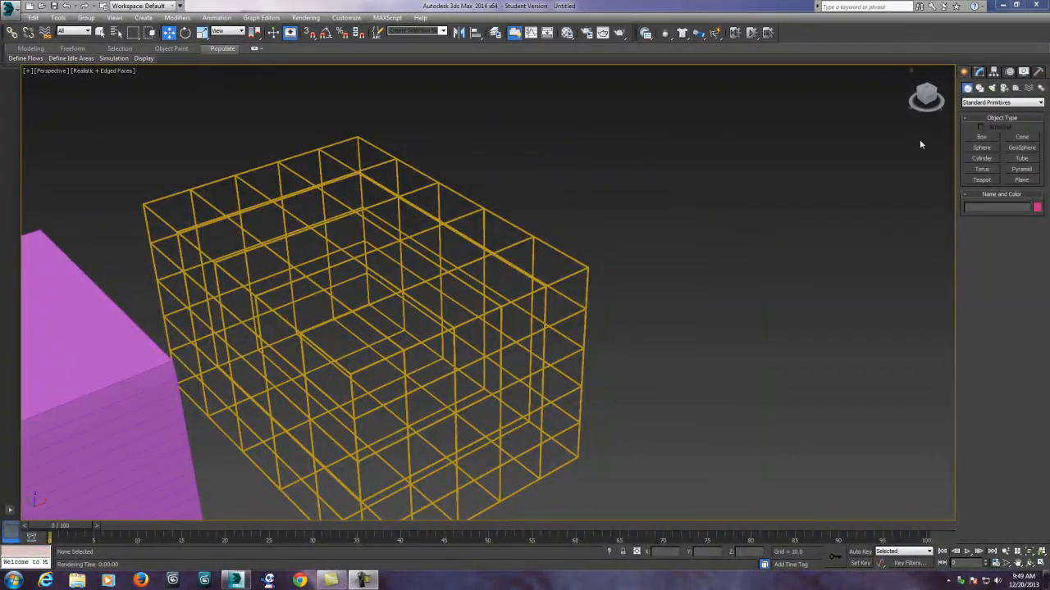
pyautogui.click(982, 148)
pyautogui.moveTo(775, 272); pyautogui.dragTo(738, 335)
pyautogui.moveTo(738, 334); pyautogui.dragTo(416, 361, button='middle')
pyautogui.scroll(3, 667, 363)
pyautogui.moveTo(667, 363); pyautogui.dragTo(499, 417, button='middle')
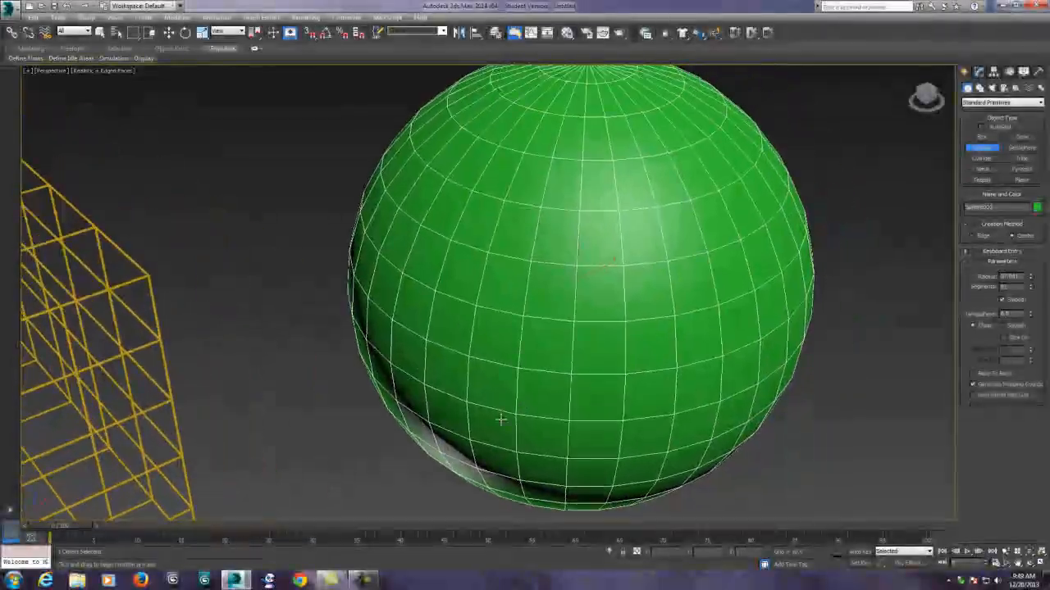
pyautogui.scroll(-3, 499, 417)
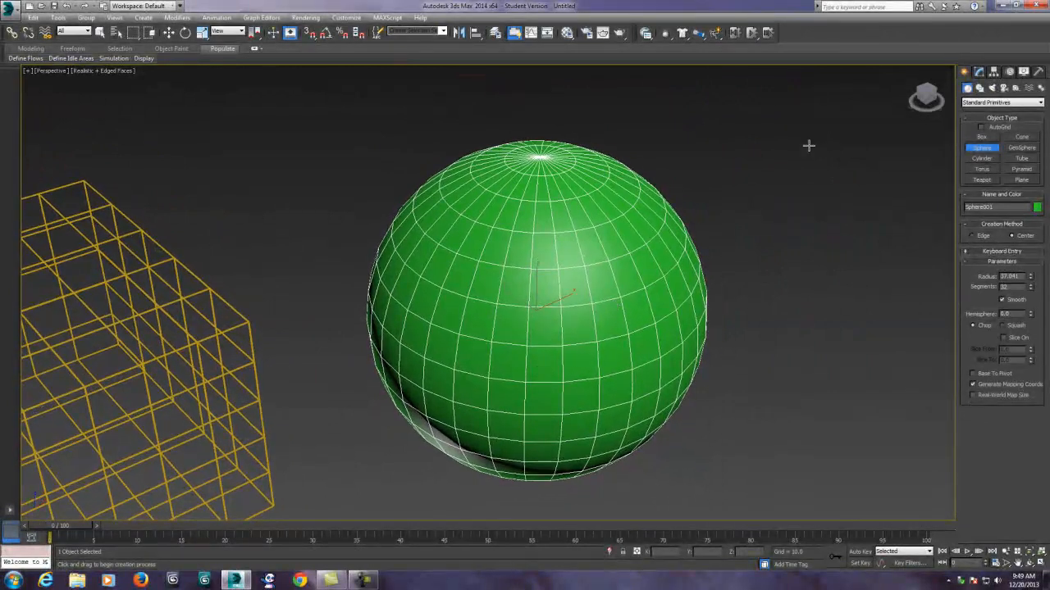
# Step: Add a Melt modifier to the green sphere
pyautogui.click(979, 72)
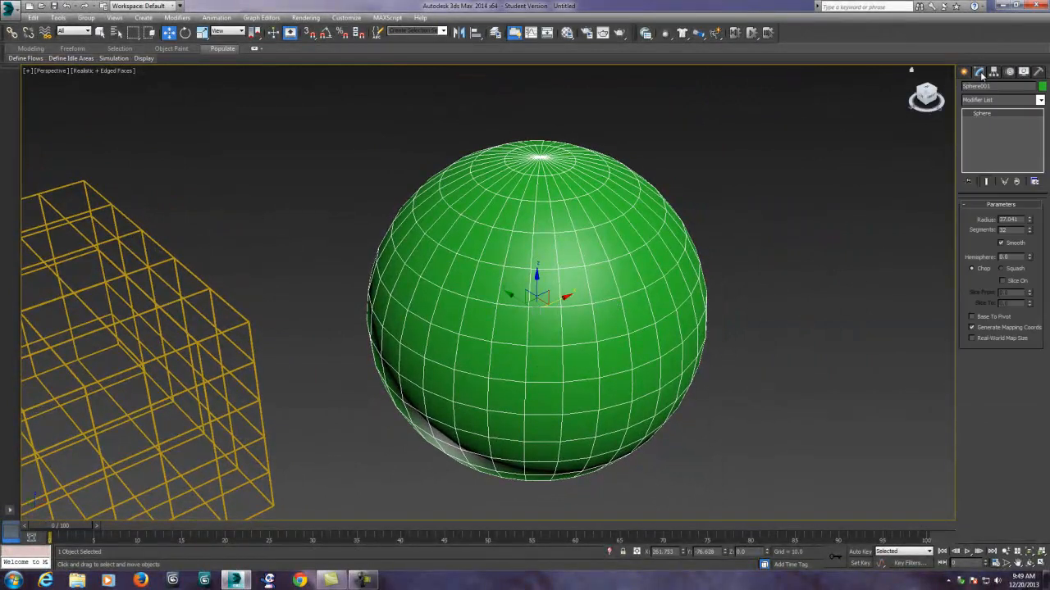
pyautogui.click(1040, 100)
pyautogui.scroll(-1, 1040, 100)
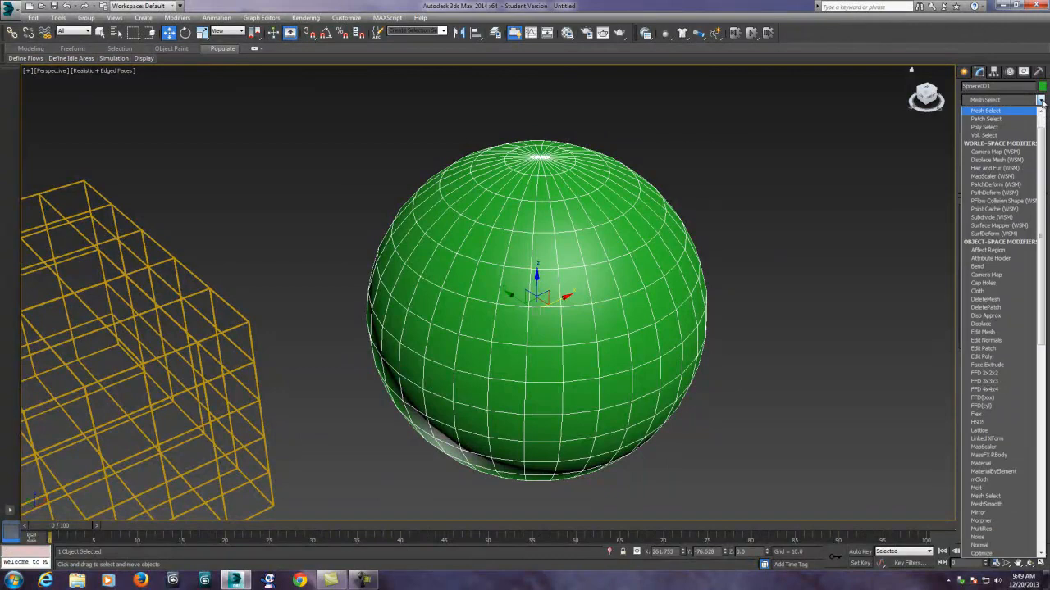
pyautogui.scroll(-4, 984, 460)
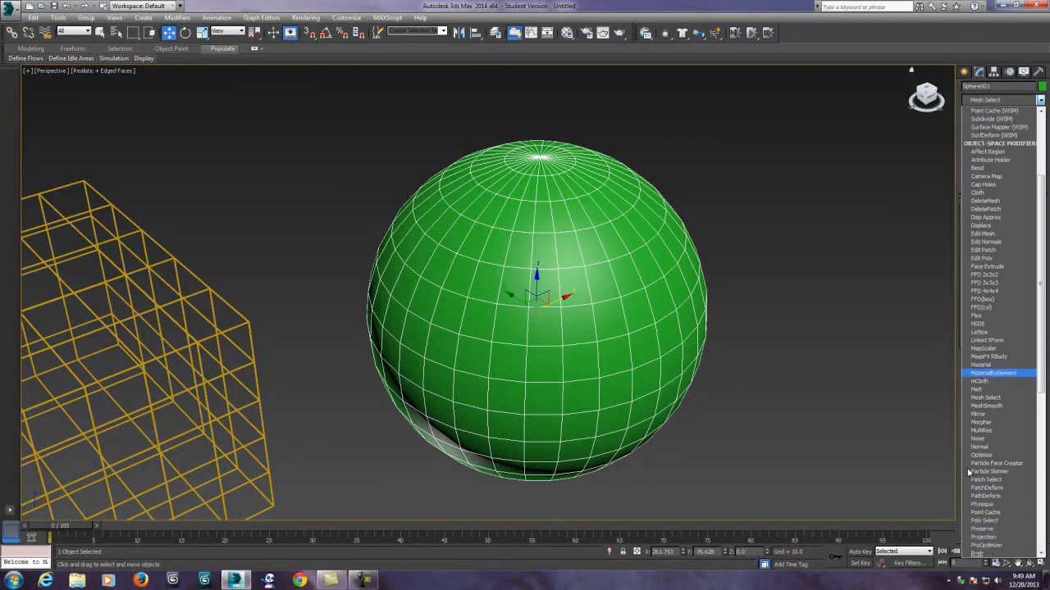
pyautogui.click(982, 390)
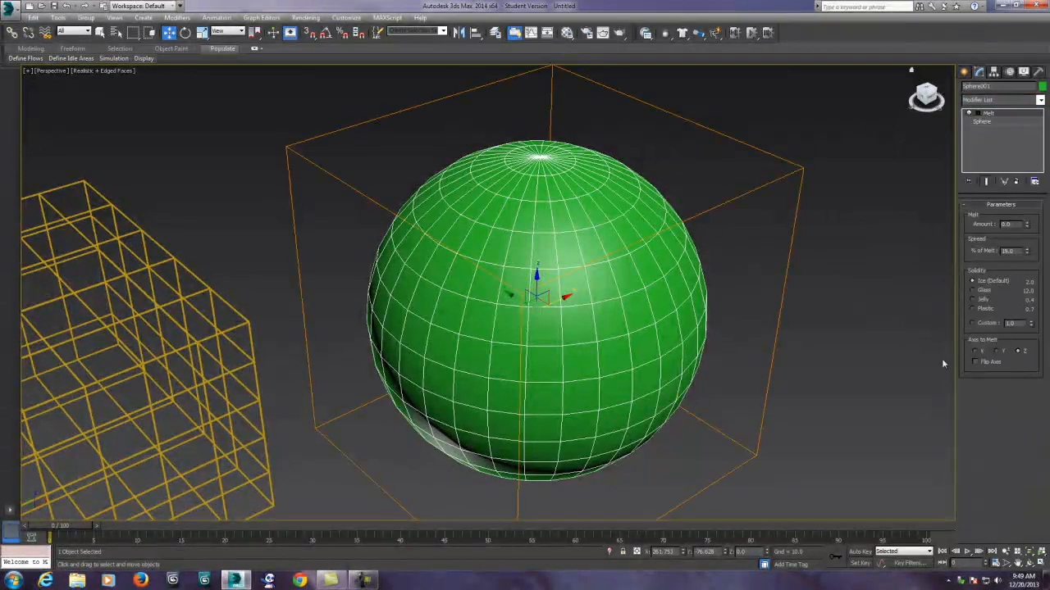
# Step: Try different Melt amounts on the sphere with Ice and Glass solidity
pyautogui.moveTo(1031, 226); pyautogui.dragTo(1031, 182)
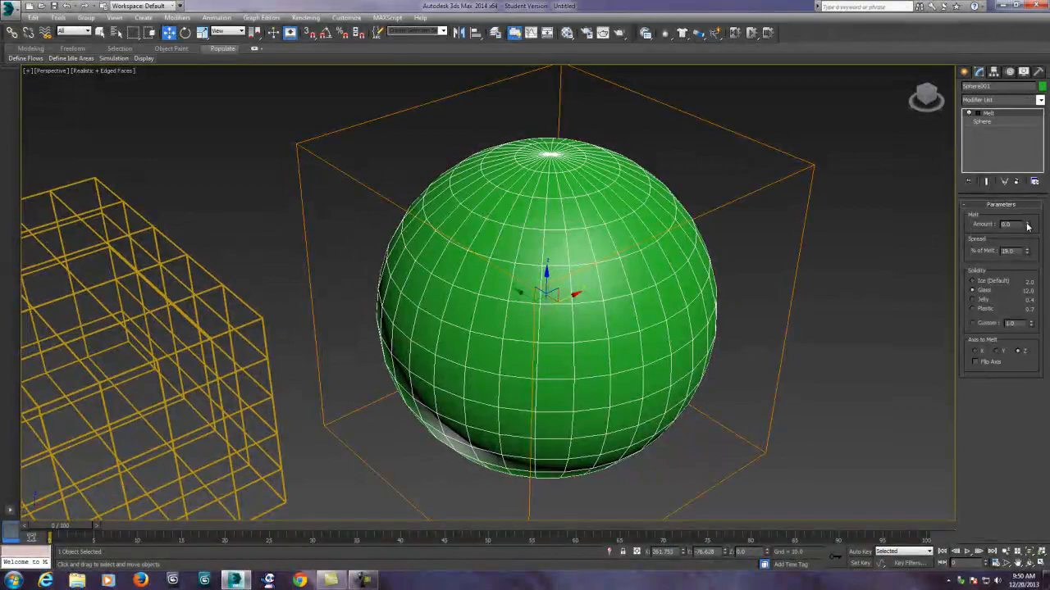
pyautogui.moveTo(1027, 226); pyautogui.dragTo(1005, 51)
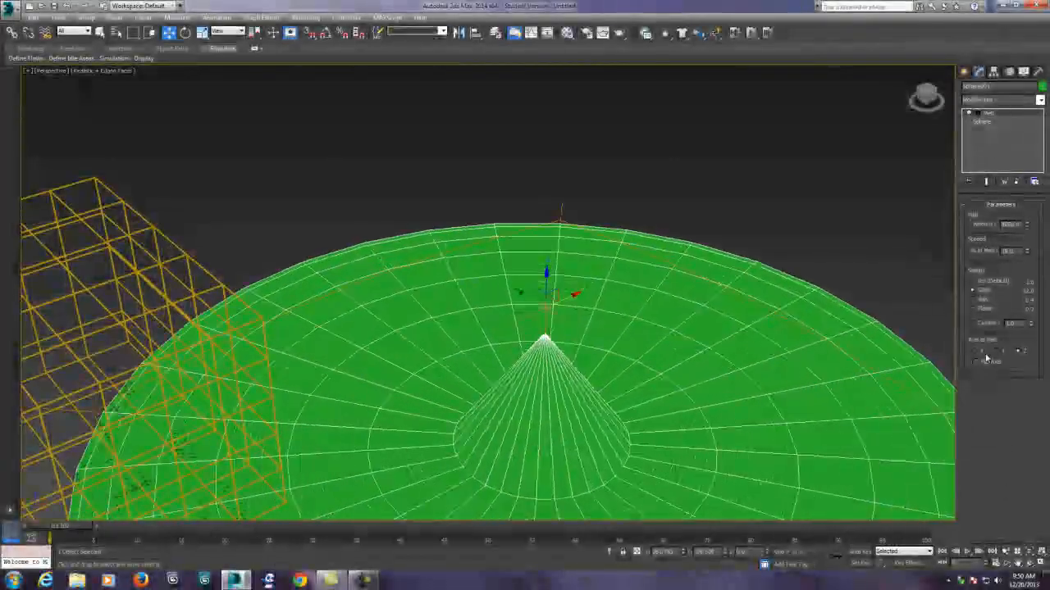
pyautogui.moveTo(985, 358); pyautogui.dragTo(997, 328)
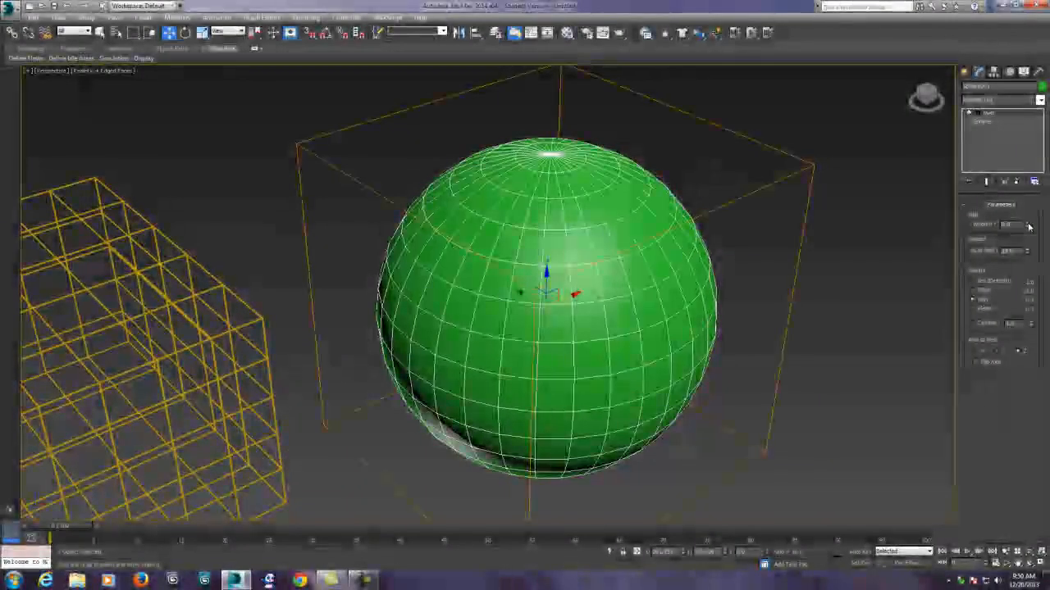
# Step: Melt the sphere with Jelly solidity and an amount of about 51
pyautogui.moveTo(1023, 224); pyautogui.dragTo(1021, 195)
pyautogui.scroll(-5, 768, 366)
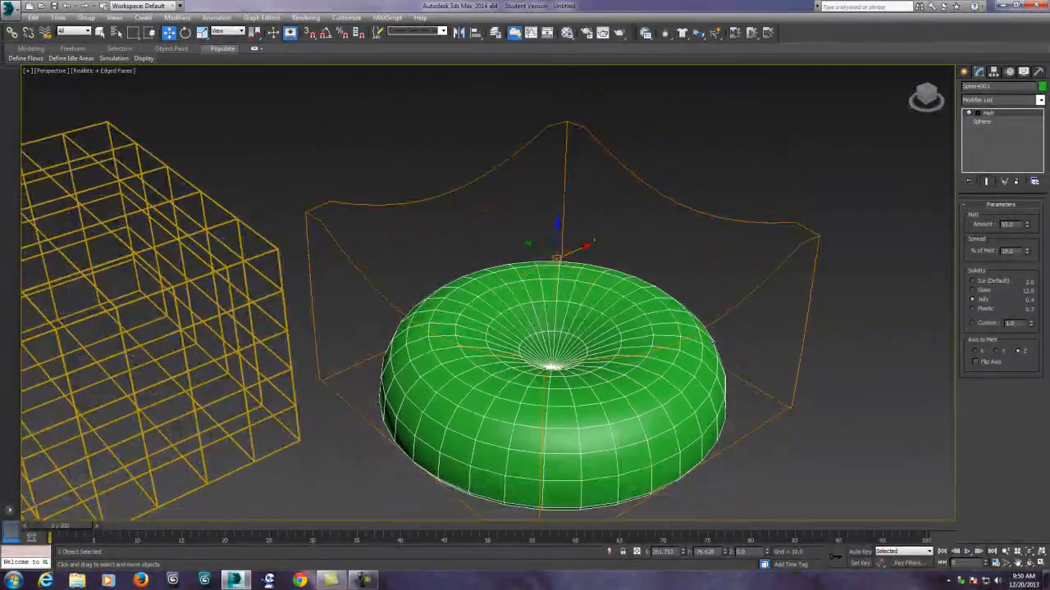
pyautogui.click(1030, 564)
pyautogui.moveTo(905, 517); pyautogui.dragTo(935, 455)
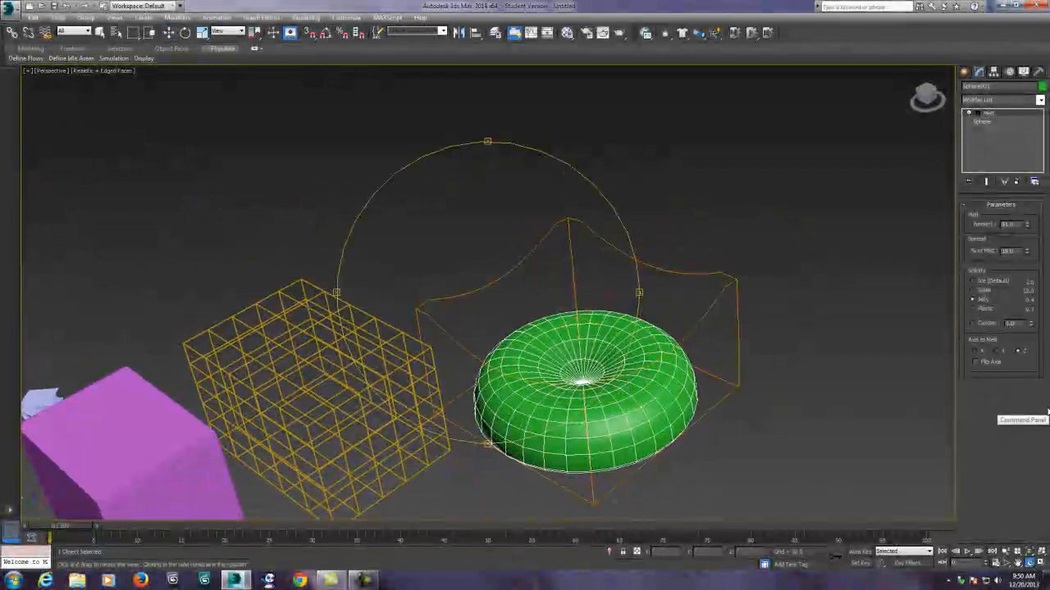
pyautogui.moveTo(850, 356); pyautogui.dragTo(562, 336)
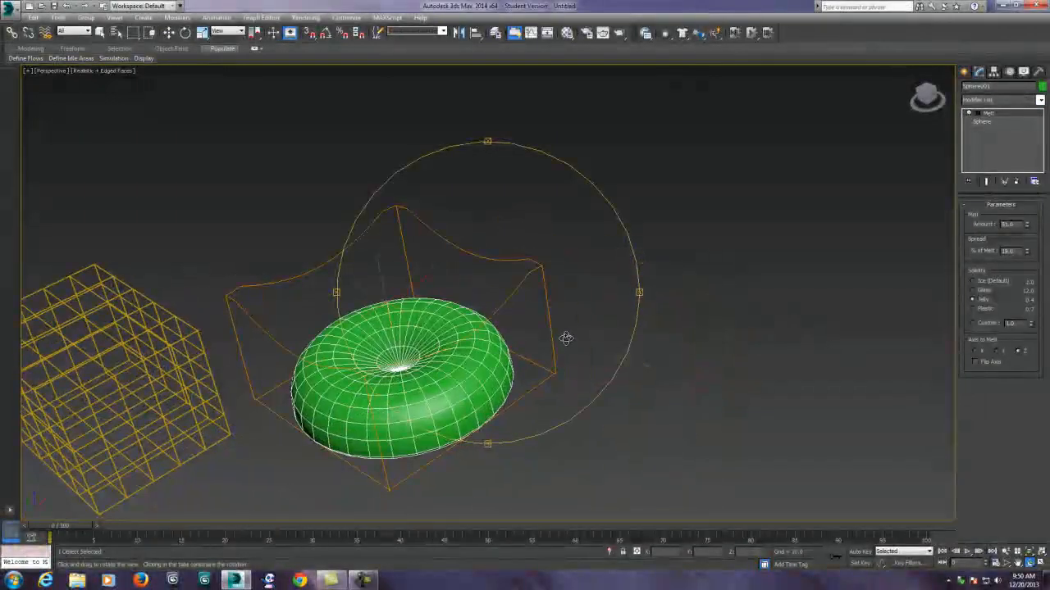
# Step: Select the bumpy green plane and delete its Noise modifier
pyautogui.scroll(-5, 562, 328)
pyautogui.moveTo(563, 320); pyautogui.dragTo(689, 282, button='middle')
pyautogui.scroll(5, 698, 323)
pyautogui.moveTo(578, 351); pyautogui.dragTo(785, 292, button='middle')
pyautogui.scroll(4, 786, 292)
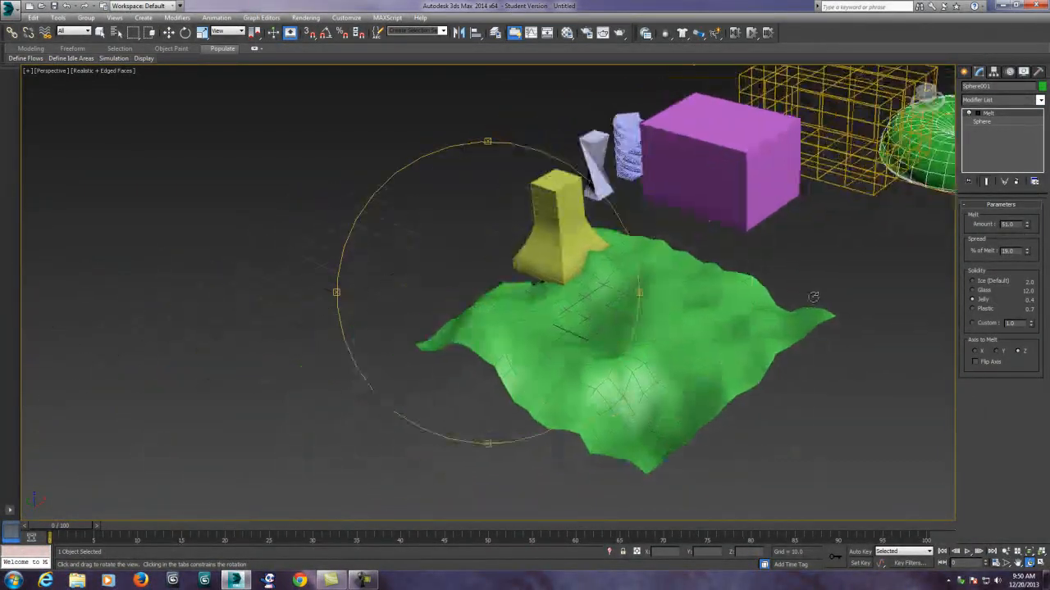
pyautogui.moveTo(786, 292); pyautogui.dragTo(757, 217)
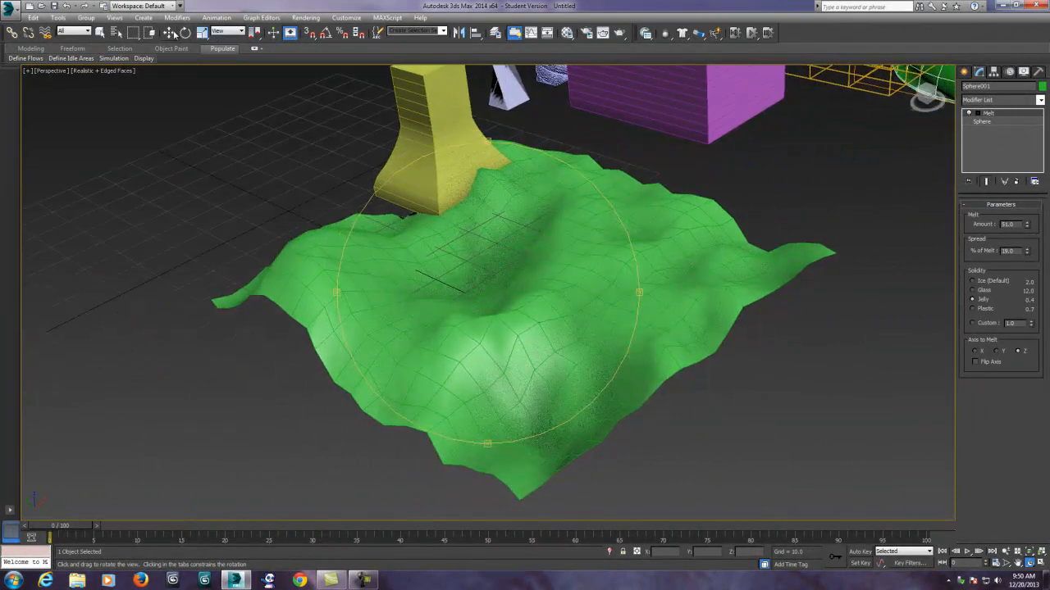
pyautogui.click(170, 32)
pyautogui.click(501, 270)
pyautogui.rightClick(991, 113)
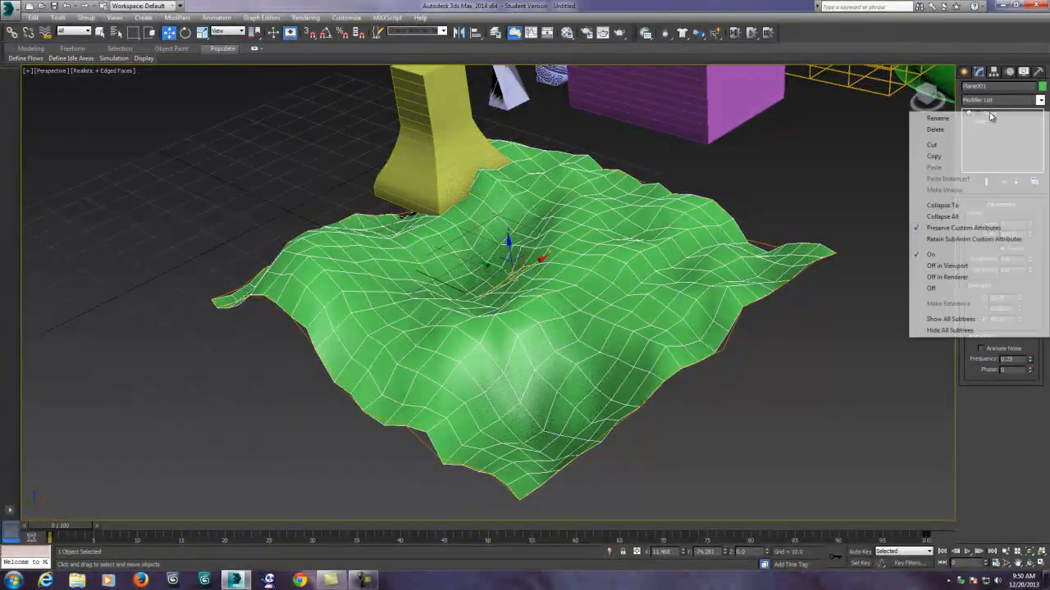
pyautogui.click(976, 132)
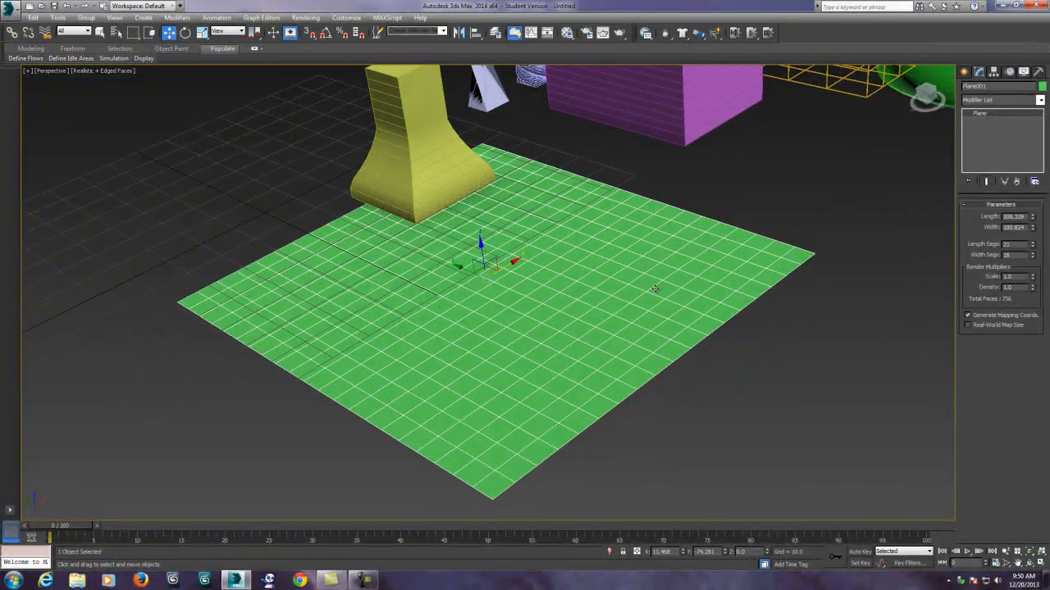
# Step: Add a Wave modifier to the flat green plane
pyautogui.click(1039, 99)
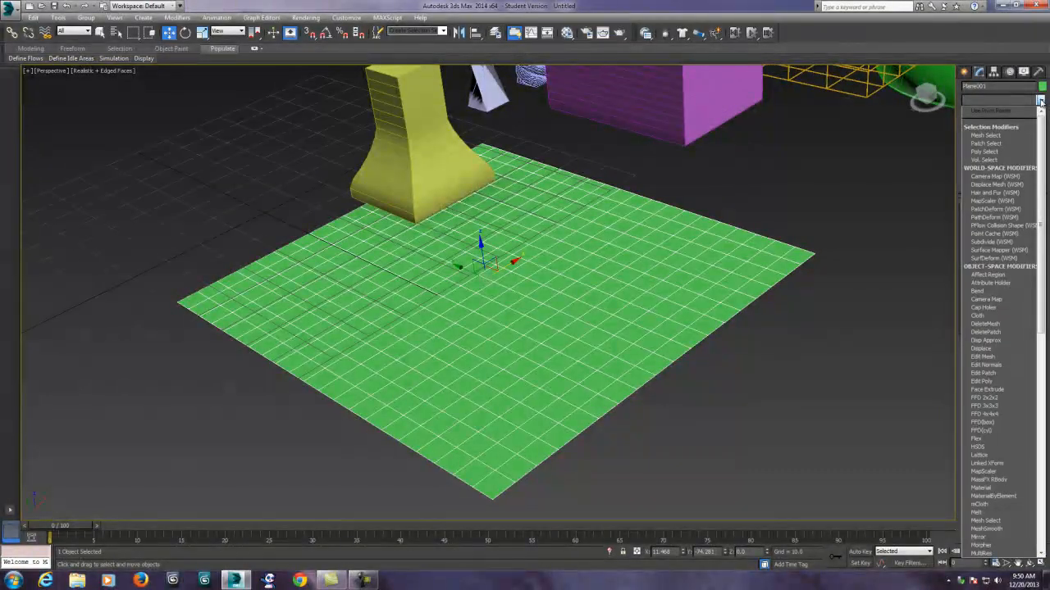
pyautogui.scroll(-5, 1035, 152)
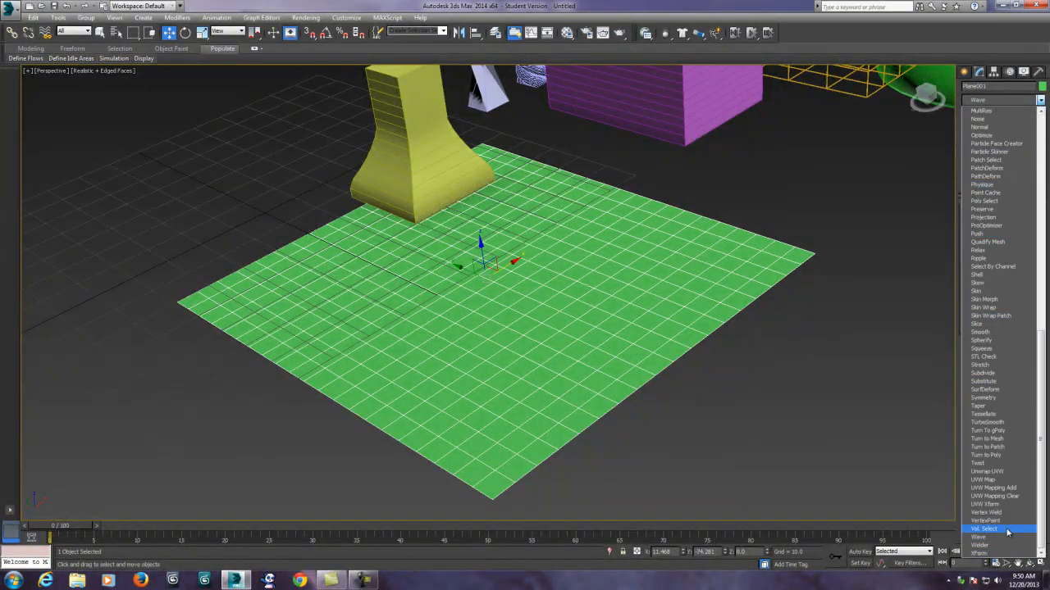
pyautogui.click(988, 538)
pyautogui.moveTo(633, 332); pyautogui.dragTo(648, 338, button='middle')
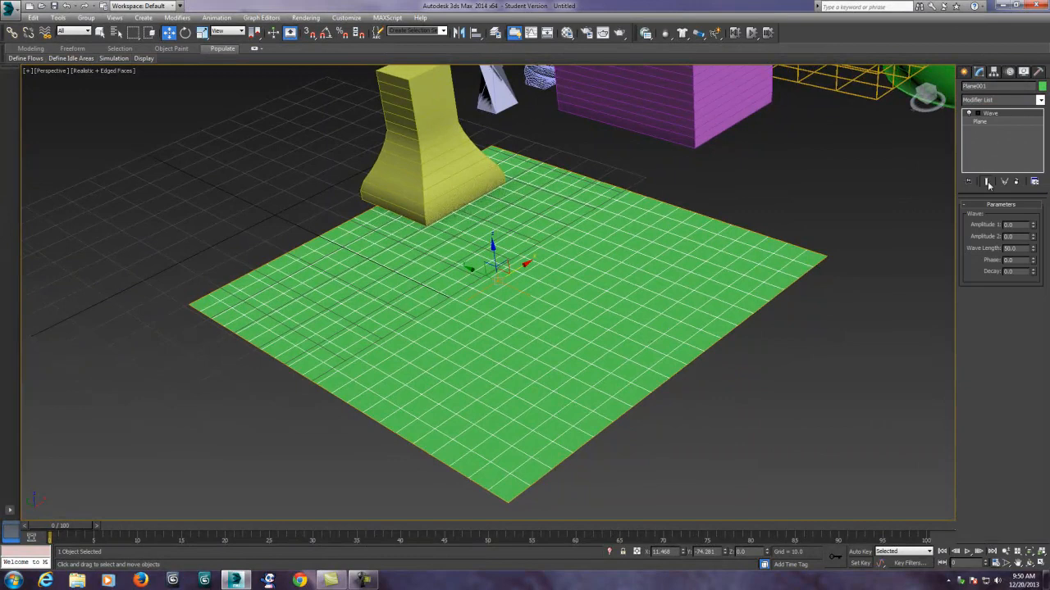
# Step: Set the Wave modifier's Amplitude 1 to about 5.05 and Amplitude 2 to about -5.37
pyautogui.moveTo(1034, 228); pyautogui.dragTo(1012, 16)
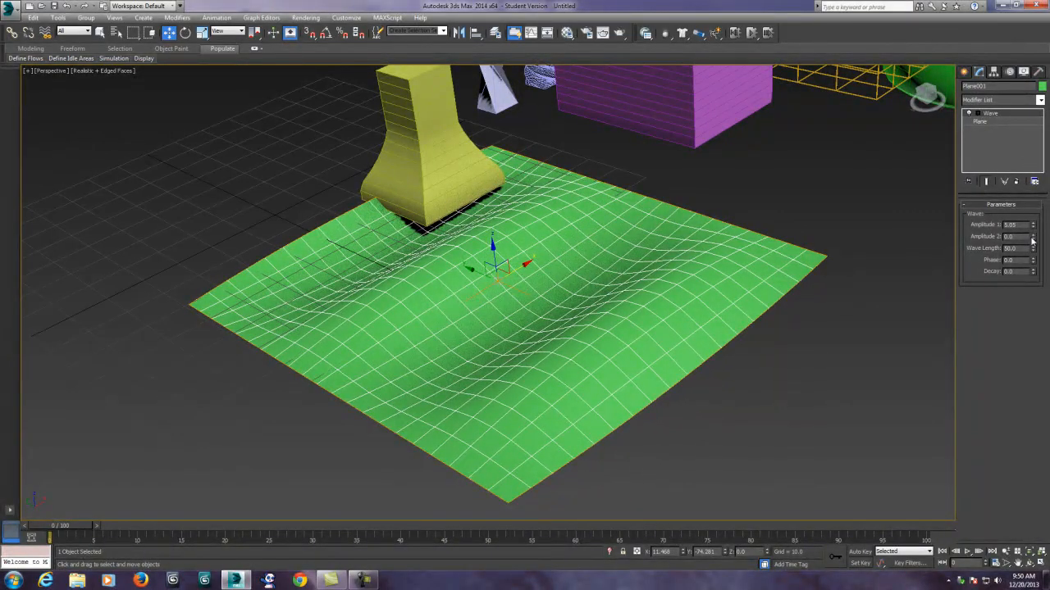
pyautogui.moveTo(1029, 257); pyautogui.dragTo(1041, 537)
pyautogui.moveTo(1040, 574); pyautogui.dragTo(1039, 517)
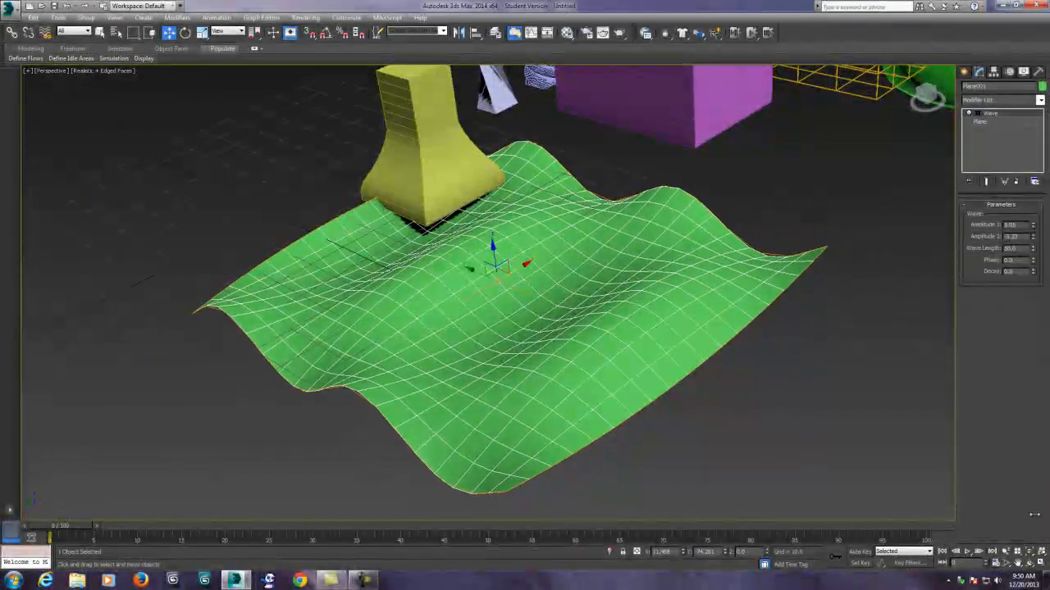
pyautogui.scroll(5, 673, 291)
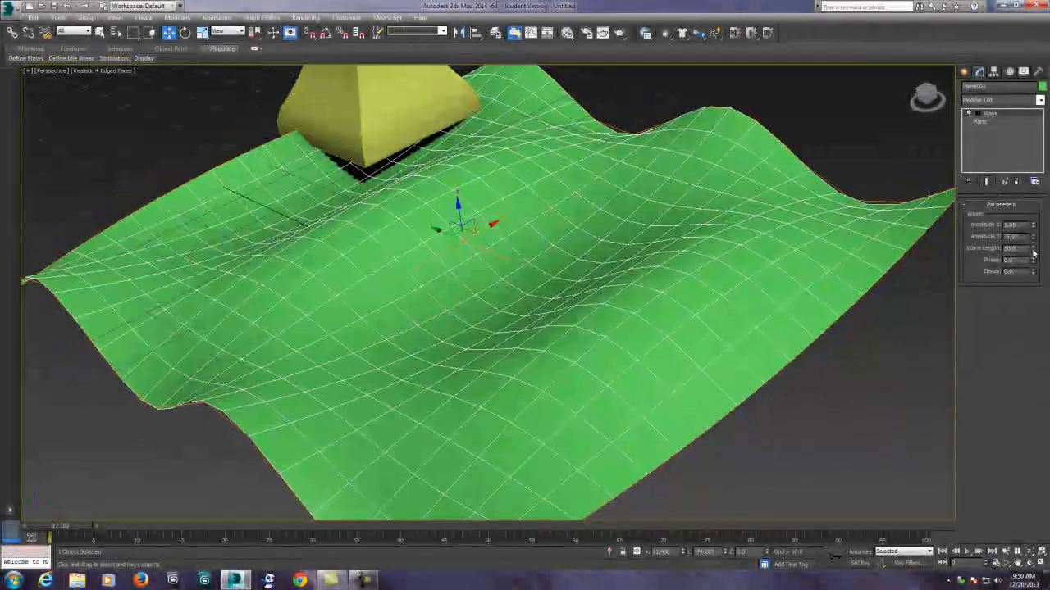
# Step: Set the wave length to about 46.5 and shift the wave phase to about -1.8
pyautogui.moveTo(1033, 254); pyautogui.dragTo(971, 249)
pyautogui.moveTo(1032, 260)
pyautogui.mouseDown()
pyautogui.moveTo(1032, 232)
pyautogui.moveTo(1031, 271)
pyautogui.mouseUp()
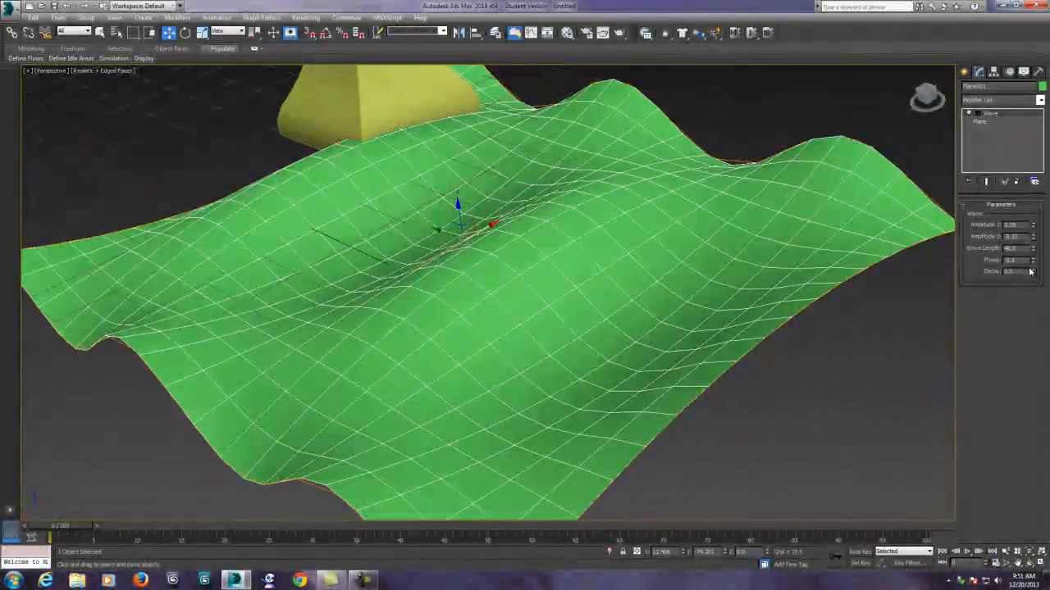
pyautogui.scroll(-3, 702, 307)
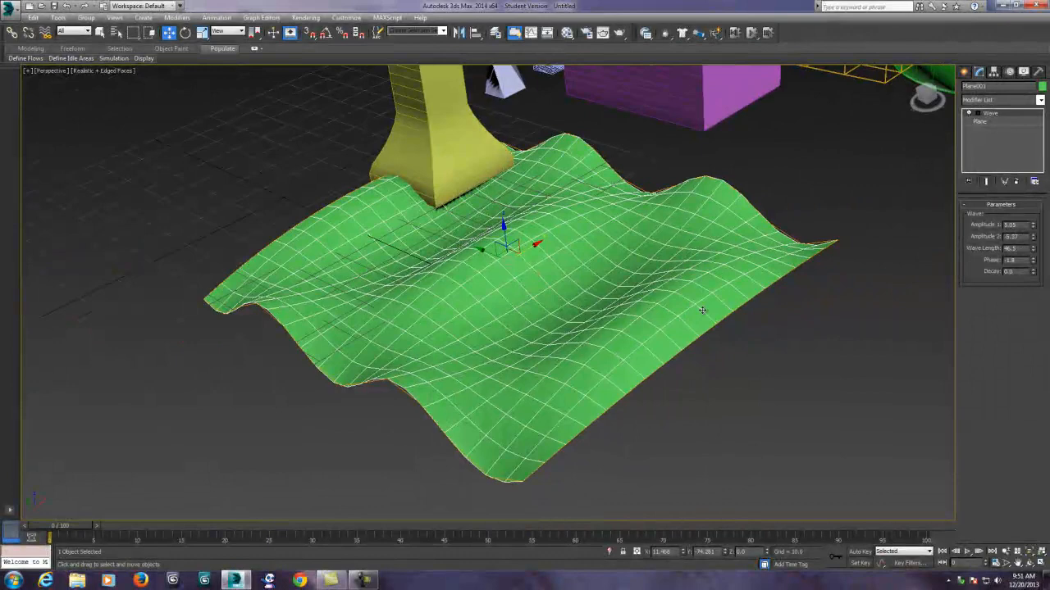
# Step: Delete the plane's Wave modifier and add a Ripple modifier in its place
pyautogui.rightClick(989, 112)
pyautogui.click(934, 130)
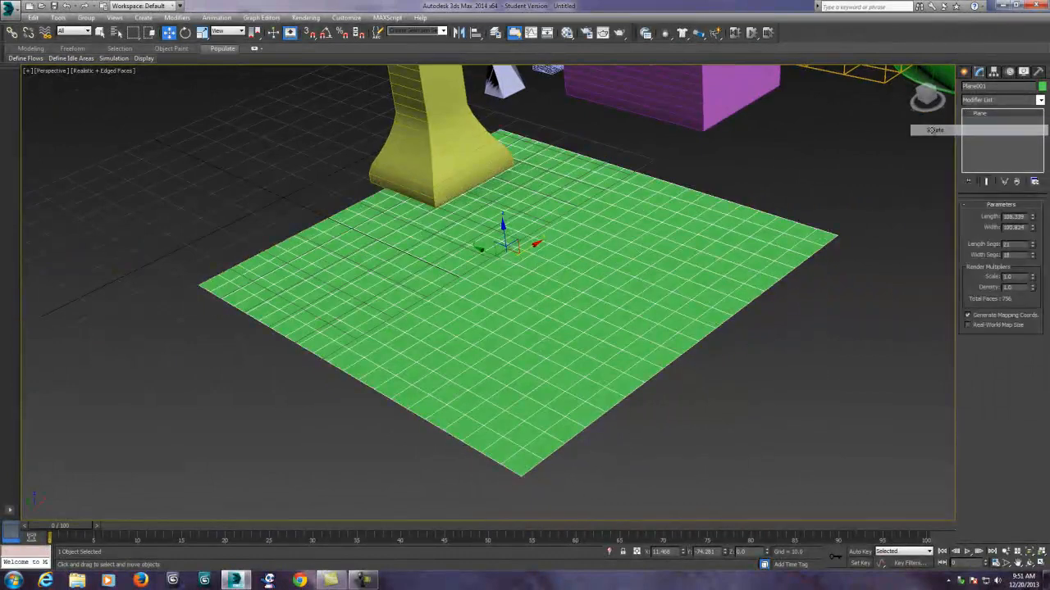
pyautogui.scroll(5, 620, 270)
pyautogui.moveTo(620, 270); pyautogui.dragTo(585, 255, button='middle')
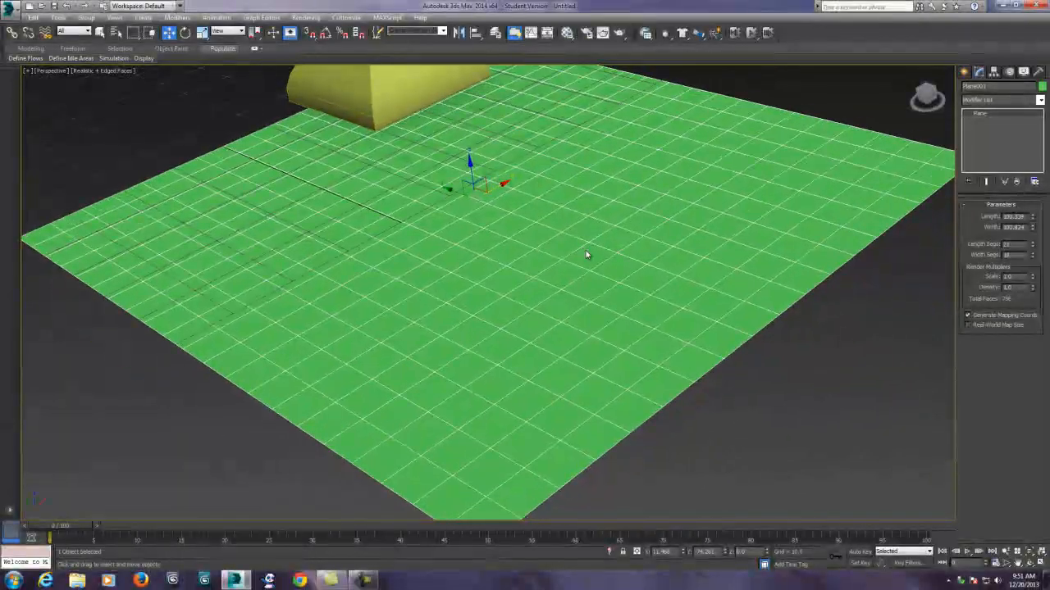
pyautogui.click(1039, 100)
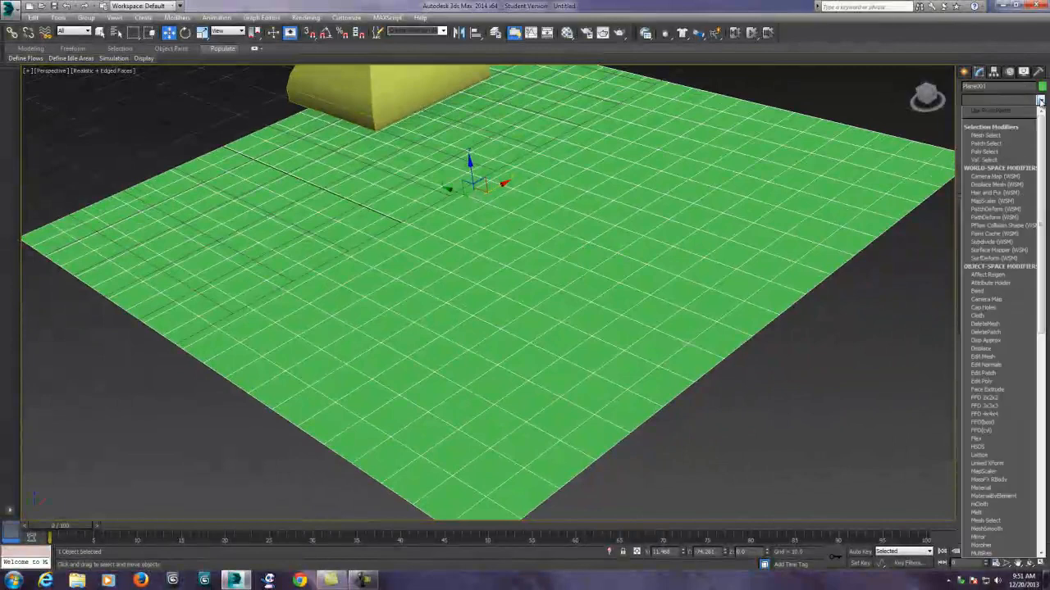
pyautogui.scroll(-15, 988, 246)
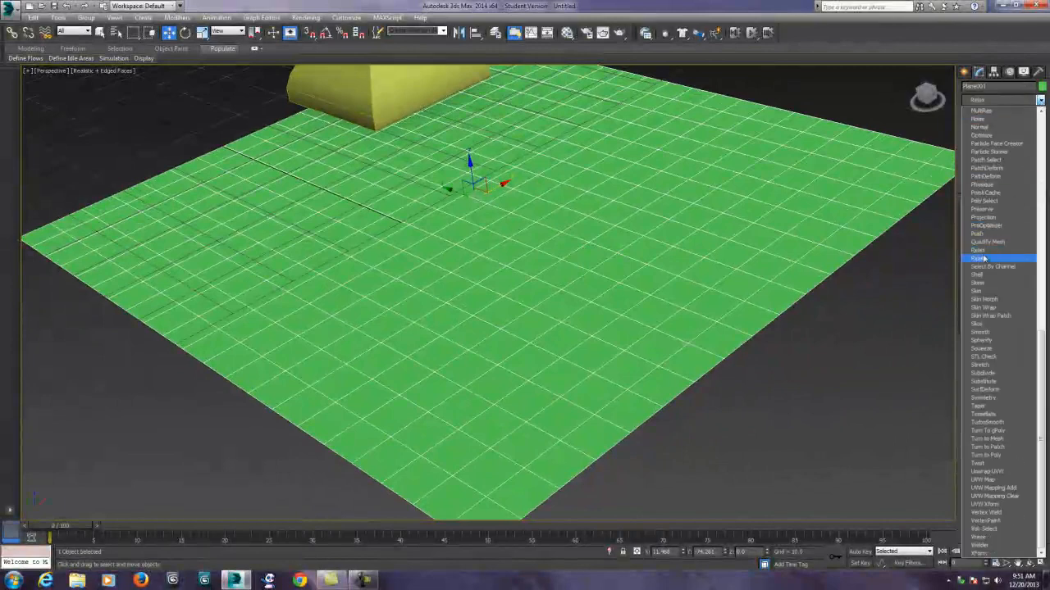
pyautogui.click(982, 259)
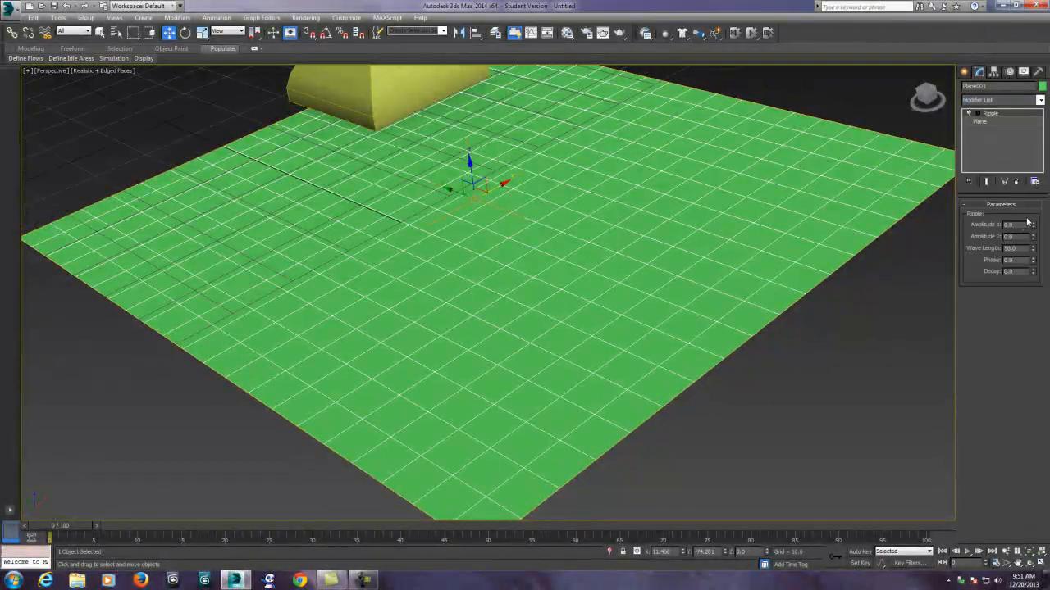
# Step: Set the Ripple modifier's Amplitude 1 and Amplitude 2 to 5.0 on the green plane
pyautogui.moveTo(1035, 226); pyautogui.dragTo(1035, 106)
pyautogui.scroll(-5, 402, 363)
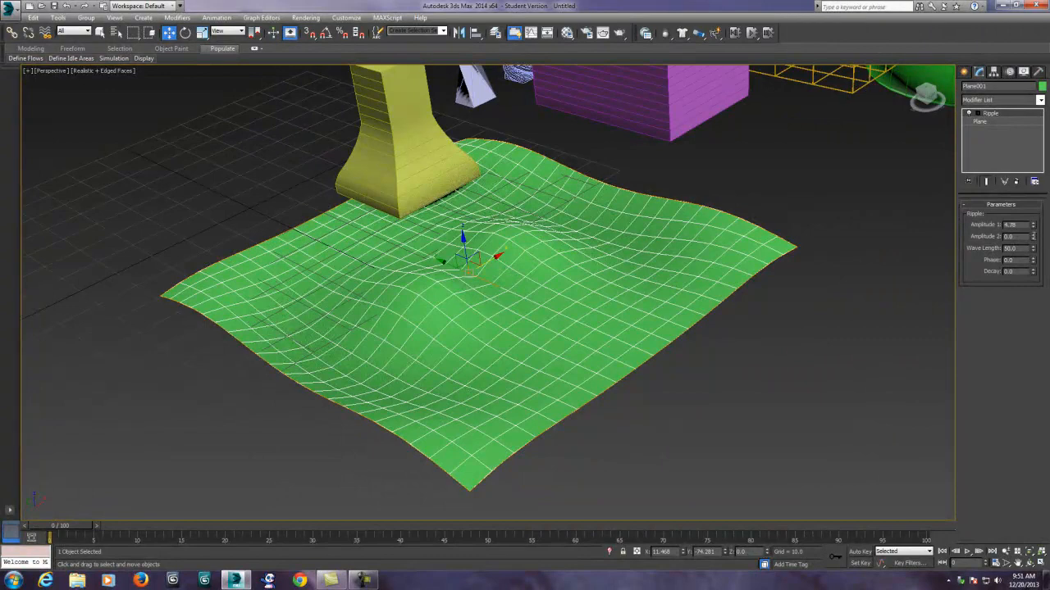
pyautogui.moveTo(1032, 237); pyautogui.dragTo(998, 161)
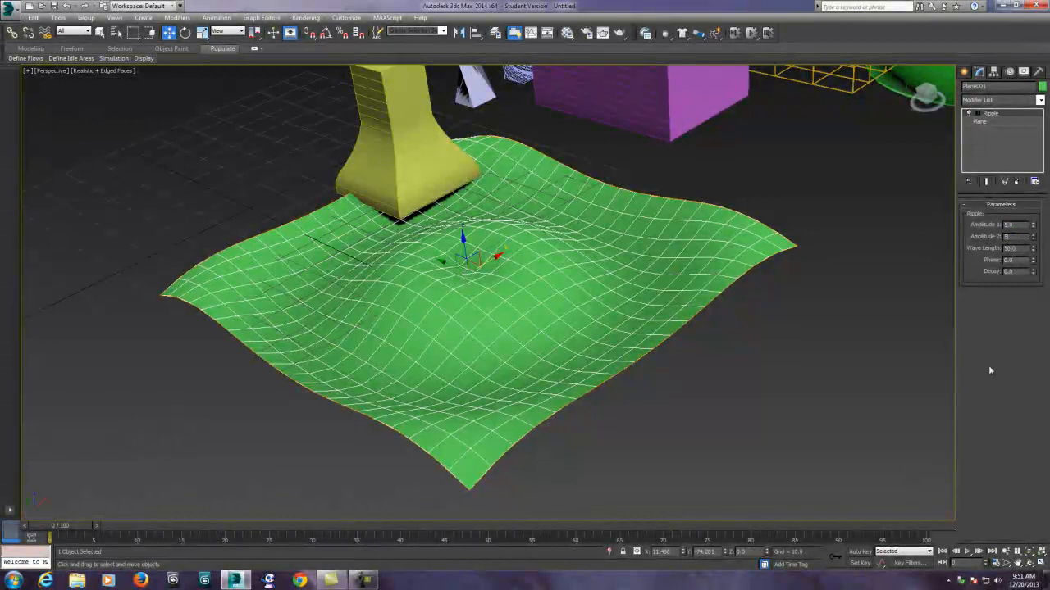
# Step: Set the ripple's wave length to about 13.5, its phase to about 12.2 and its decay to 0.028
pyautogui.scroll(4, 693, 358)
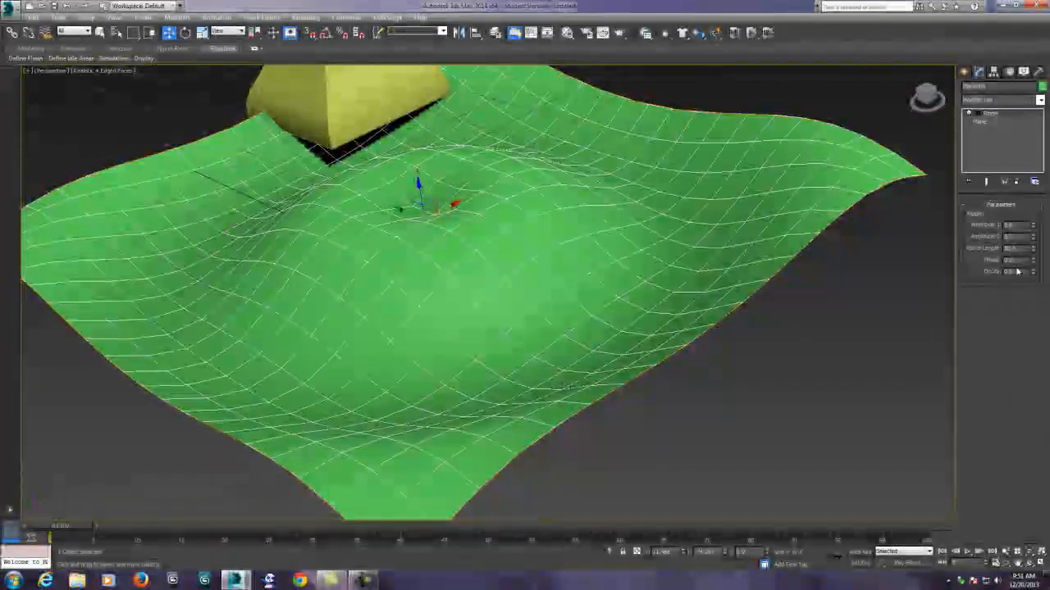
pyautogui.moveTo(1034, 261); pyautogui.dragTo(1032, 230)
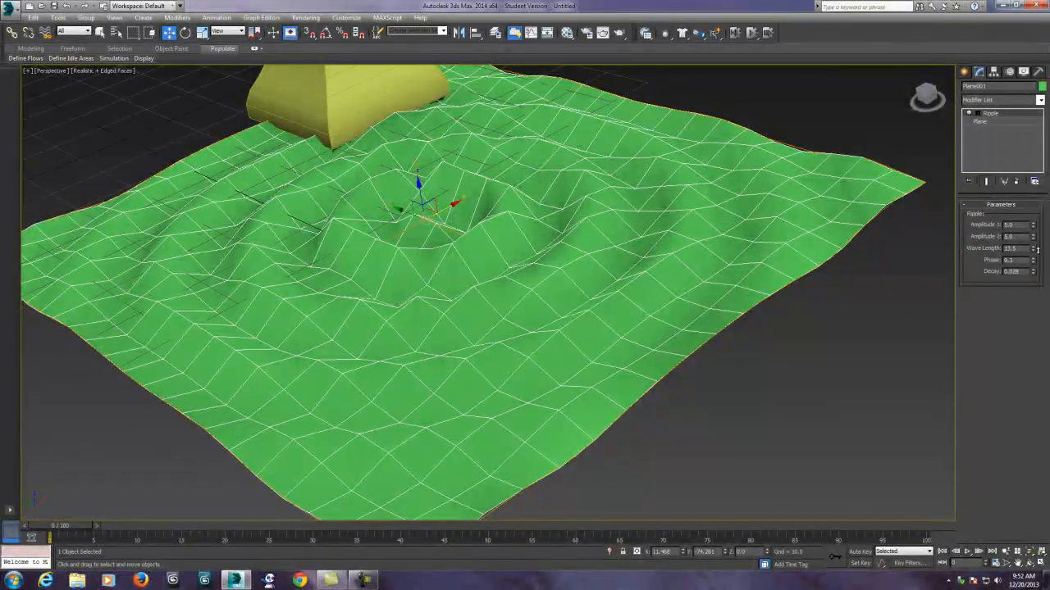
pyautogui.moveTo(1032, 259); pyautogui.dragTo(1033, 252)
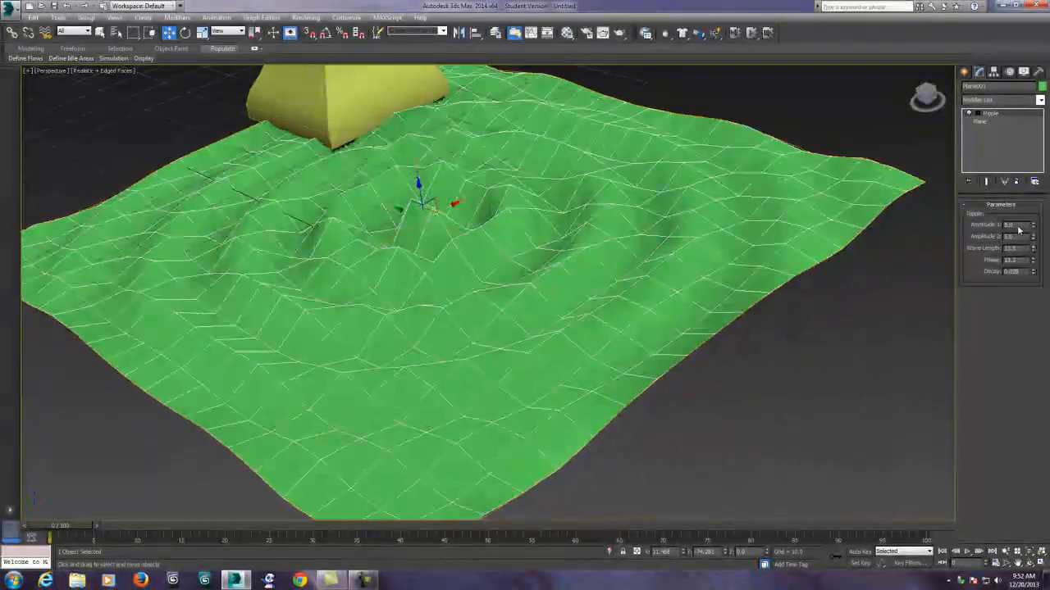
# Step: Raise the base plane's length and width segments to 100 each beneath the Ripple modifier
pyautogui.click(980, 122)
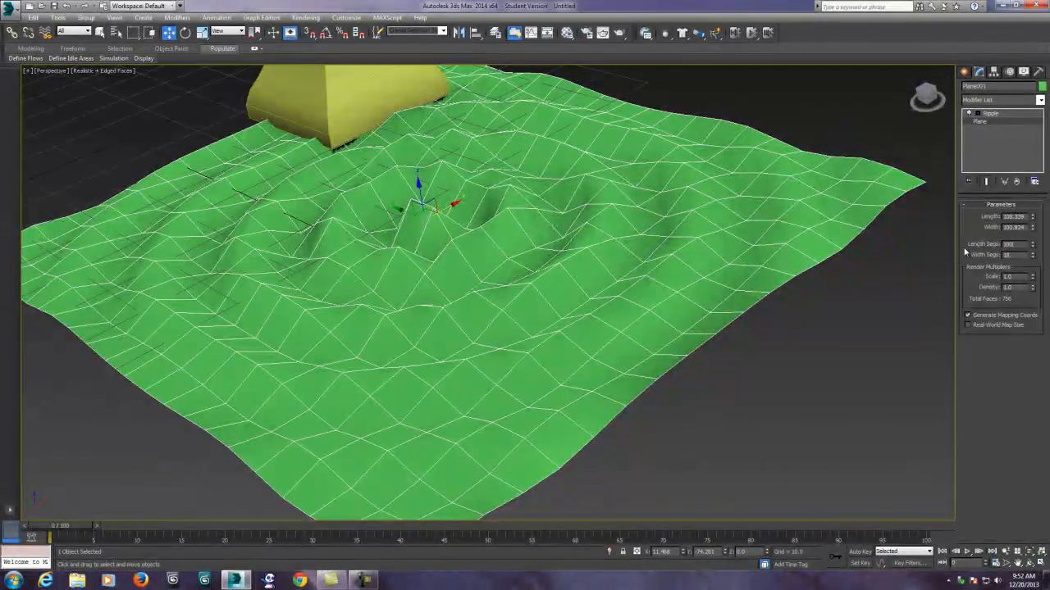
pyautogui.click(1011, 255)
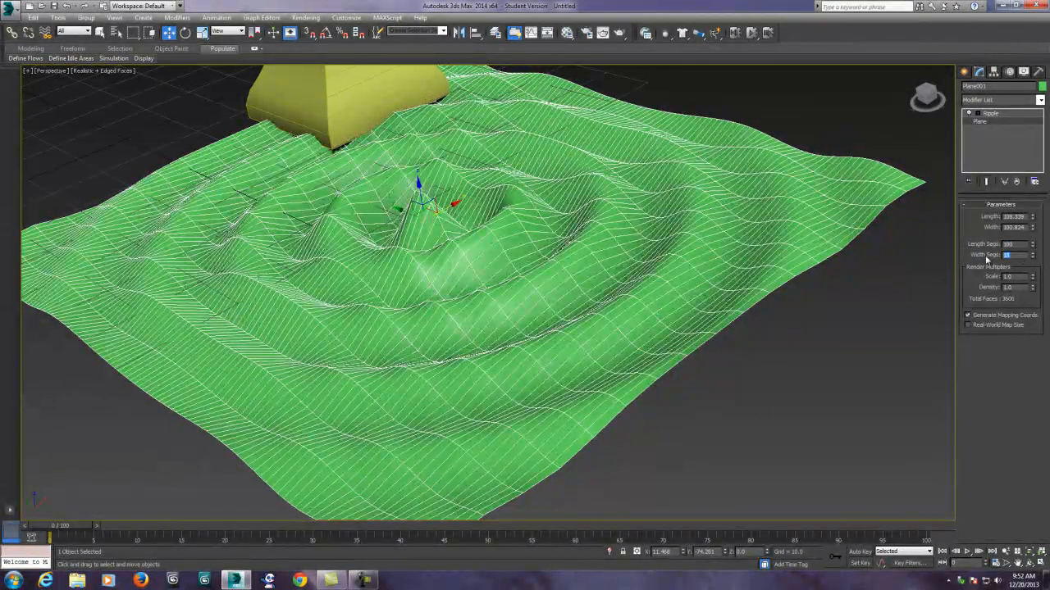
pyautogui.write('100')
pyautogui.press('Return')
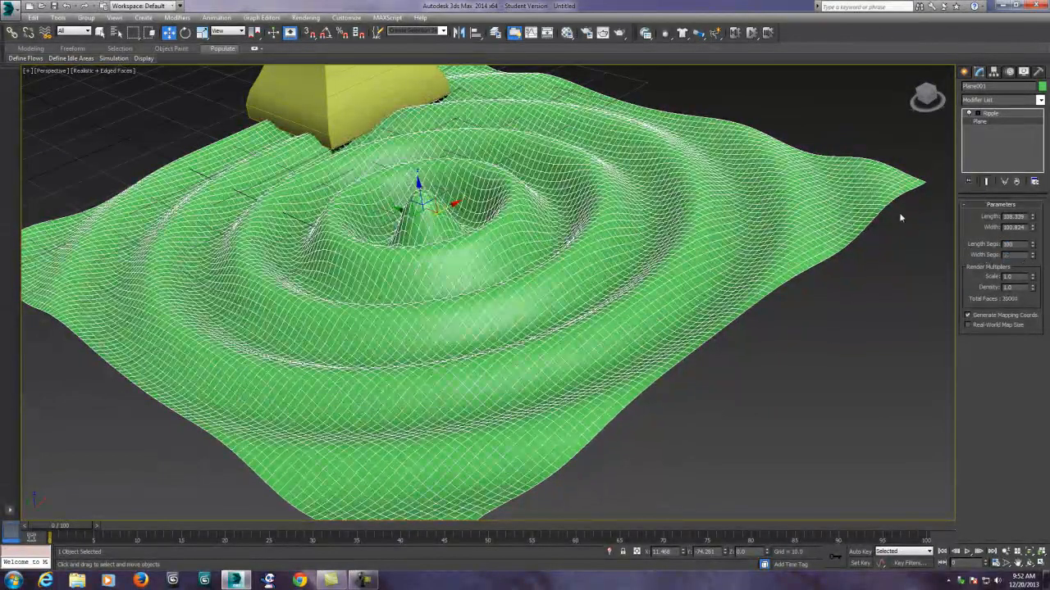
# Step: Return to the plane's Ripple modifier and shift its phase to about 11.1
pyautogui.click(990, 113)
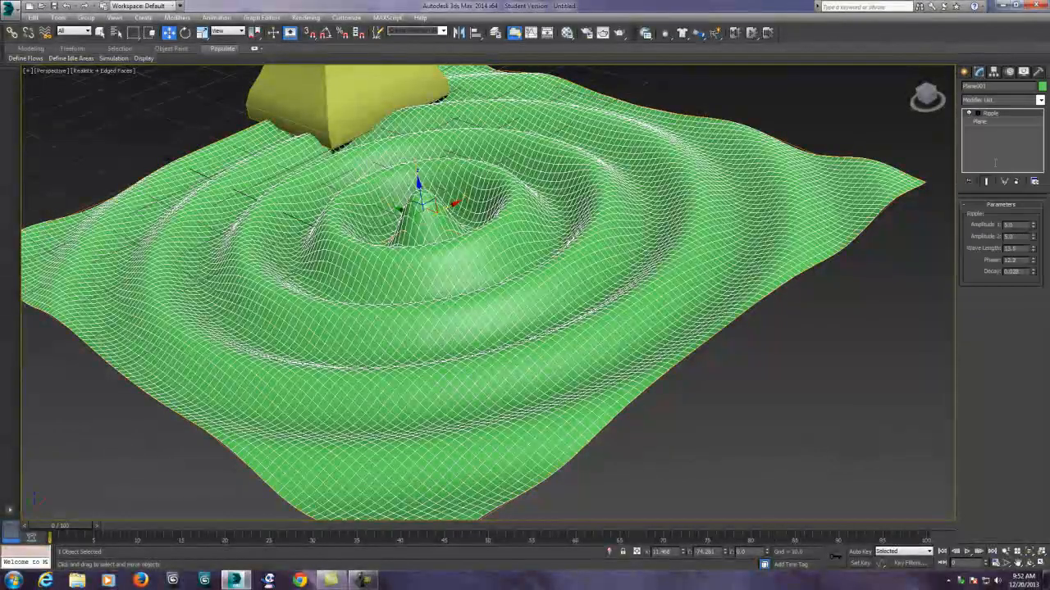
pyautogui.moveTo(1036, 263)
pyautogui.mouseDown()
pyautogui.moveTo(1031, 208)
pyautogui.moveTo(1033, 267)
pyautogui.mouseUp()
pyautogui.scroll(-6, 579, 241)
pyautogui.scroll(8, 591, 274)
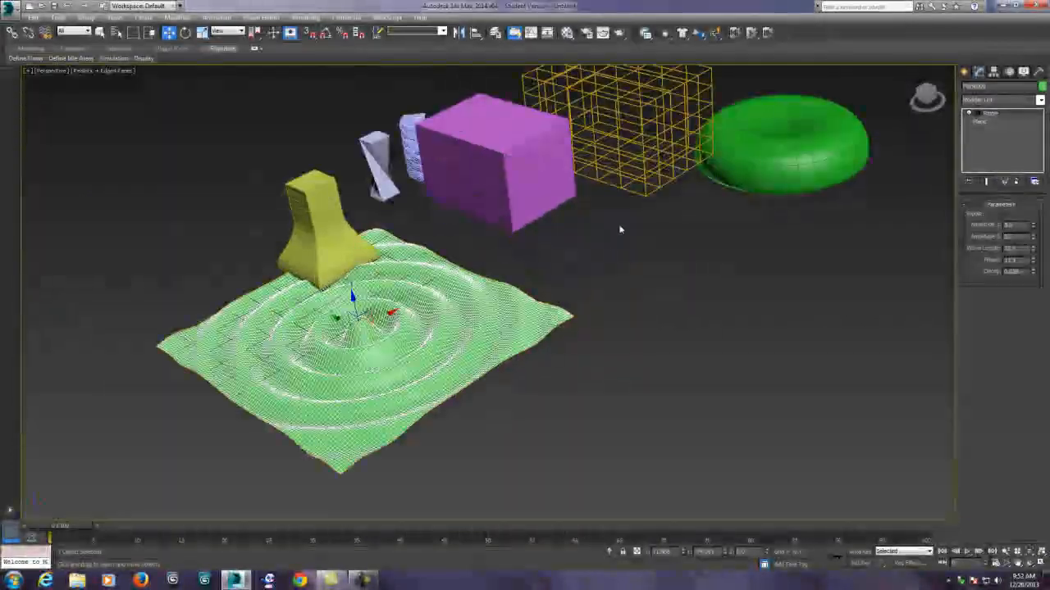
pyautogui.scroll(-2, 632, 254)
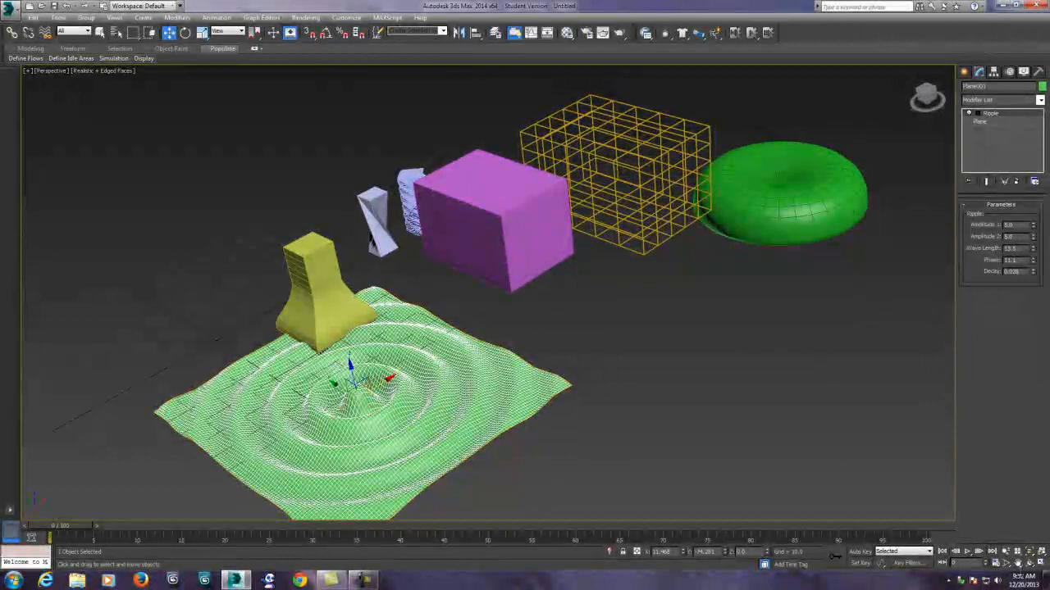
# Step: Orbit around the whole scene to examine all the modified primitives from several angles
pyautogui.click(1030, 564)
pyautogui.moveTo(637, 403); pyautogui.dragTo(483, 325)
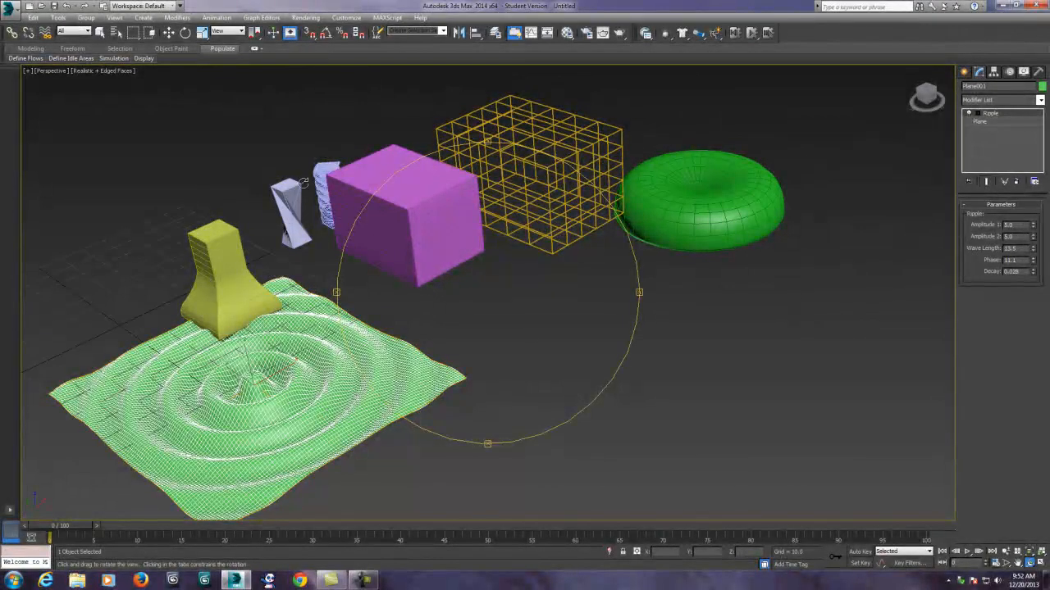
pyautogui.moveTo(391, 222); pyautogui.dragTo(526, 184)
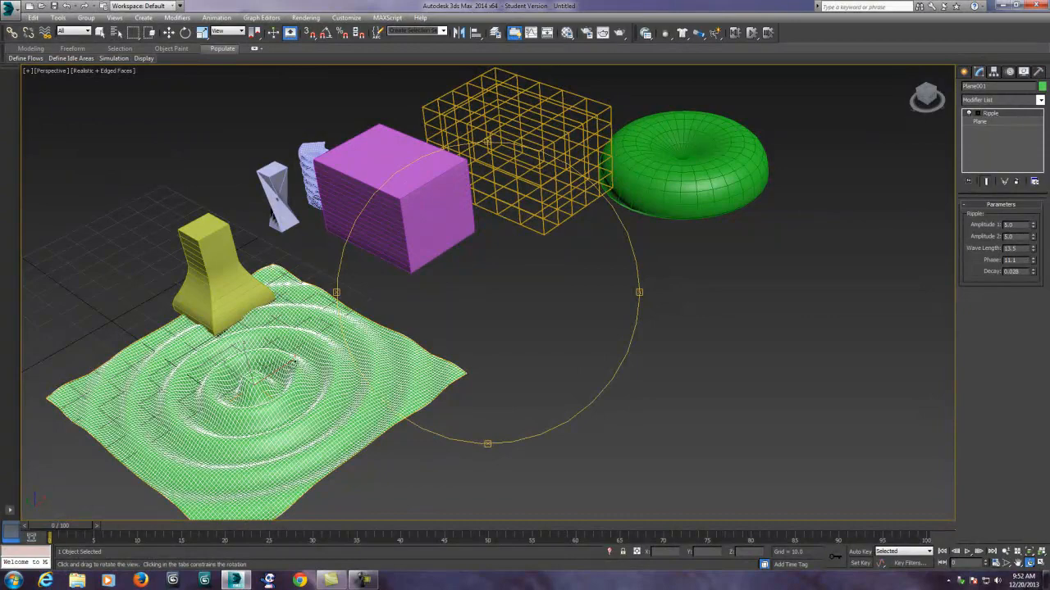
pyautogui.moveTo(486, 225); pyautogui.dragTo(725, 198)
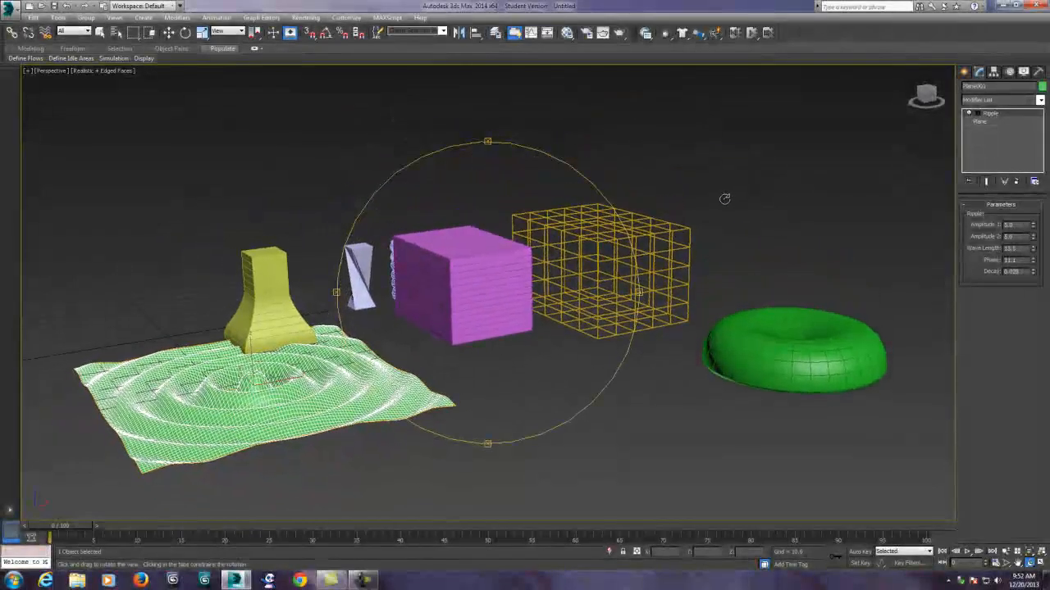
pyautogui.moveTo(524, 314); pyautogui.dragTo(455, 304)
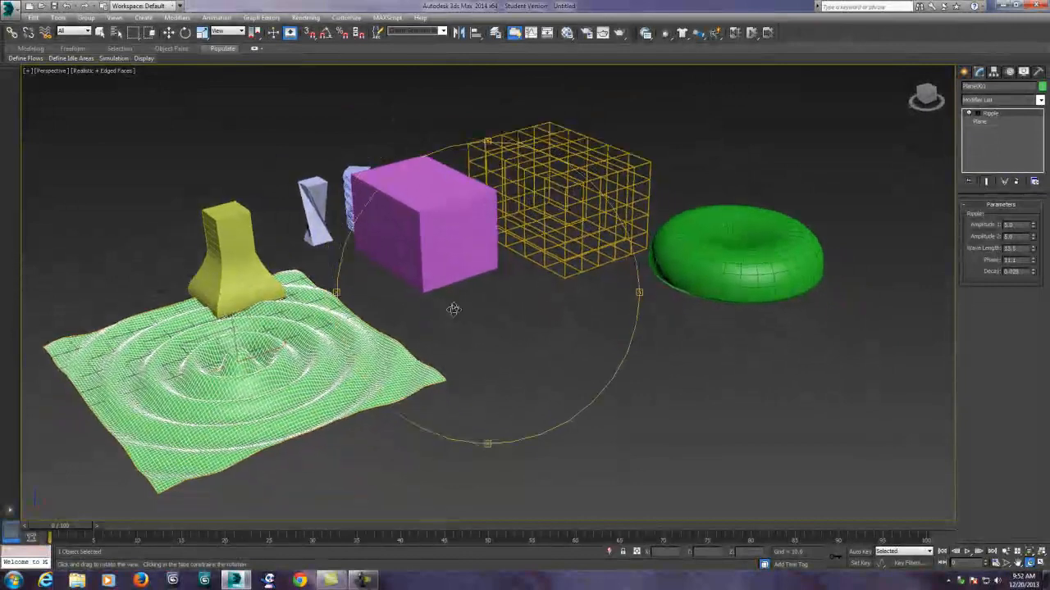
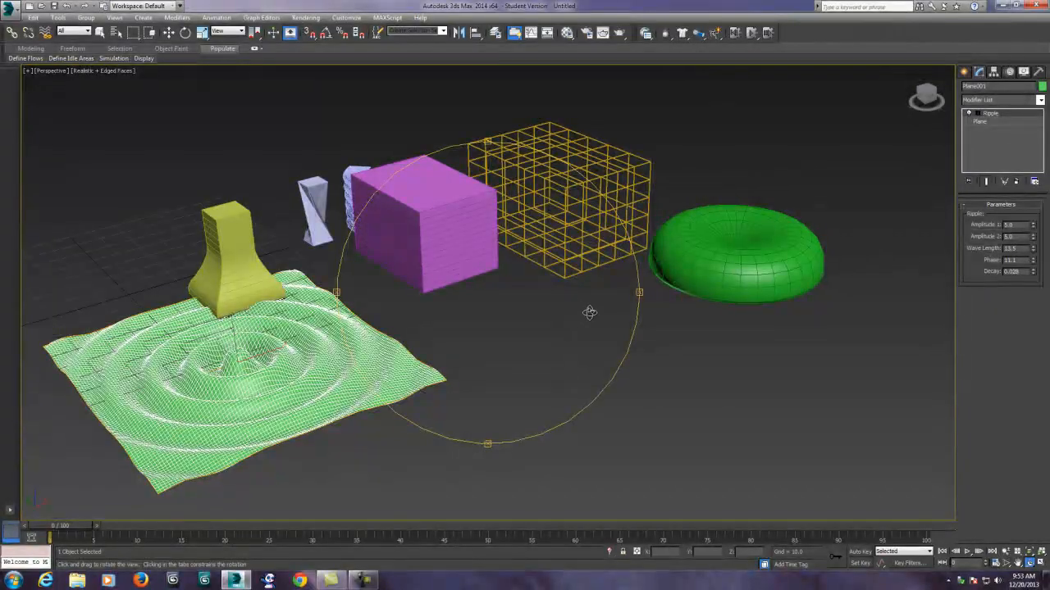
pyautogui.moveTo(589, 313); pyautogui.dragTo(611, 256)
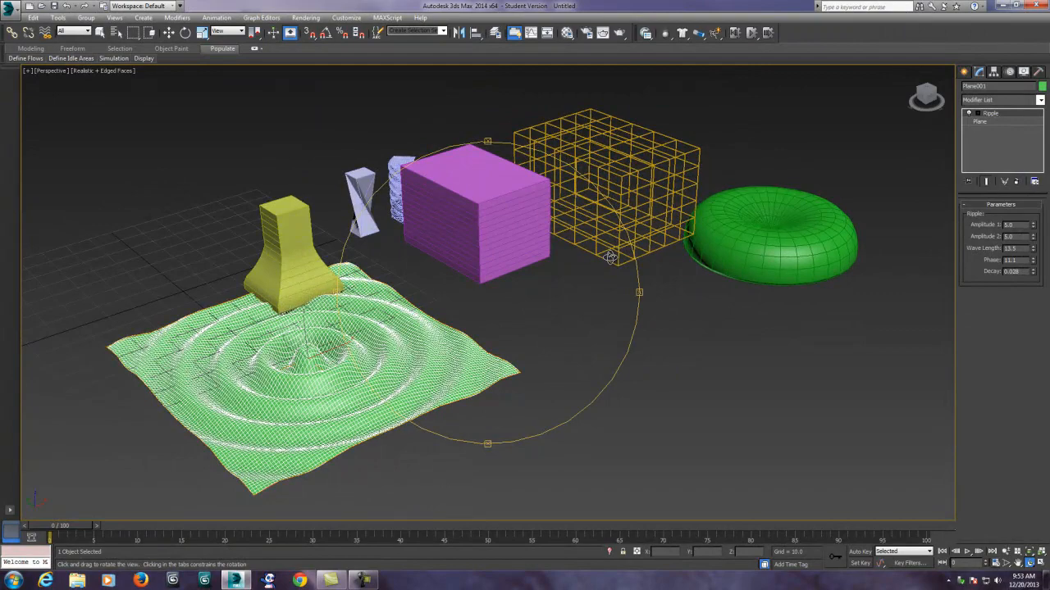
pyautogui.moveTo(567, 261); pyautogui.dragTo(690, 276)
pyautogui.scroll(3, 667, 287)
pyautogui.moveTo(697, 299)
pyautogui.mouseDown(button='middle')
pyautogui.moveTo(686, 295)
pyautogui.moveTo(772, 299)
pyautogui.moveTo(691, 294)
pyautogui.mouseUp(button='middle')
pyautogui.scroll(-3, 773, 298)
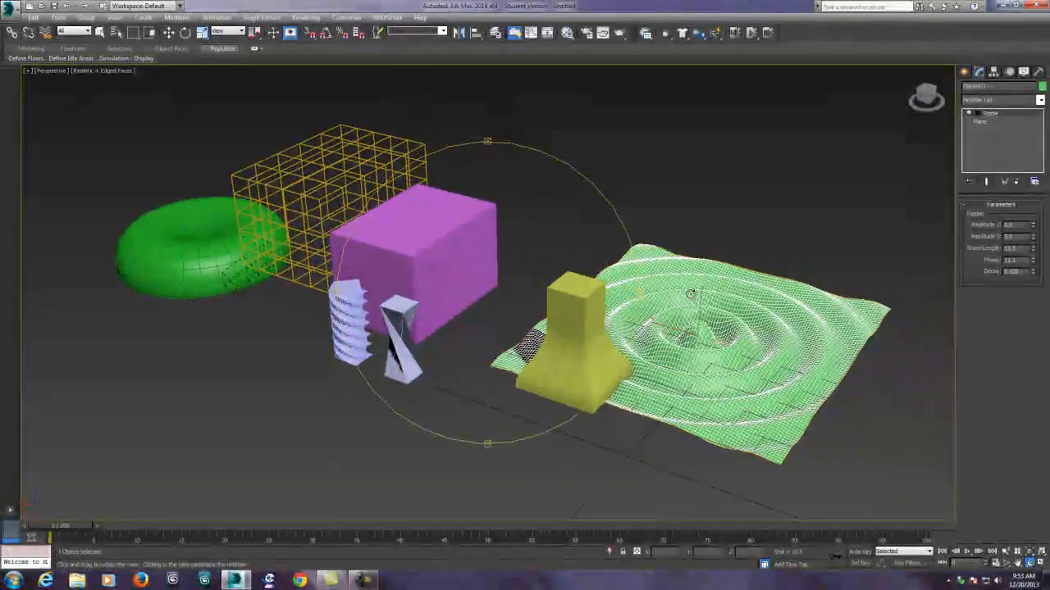